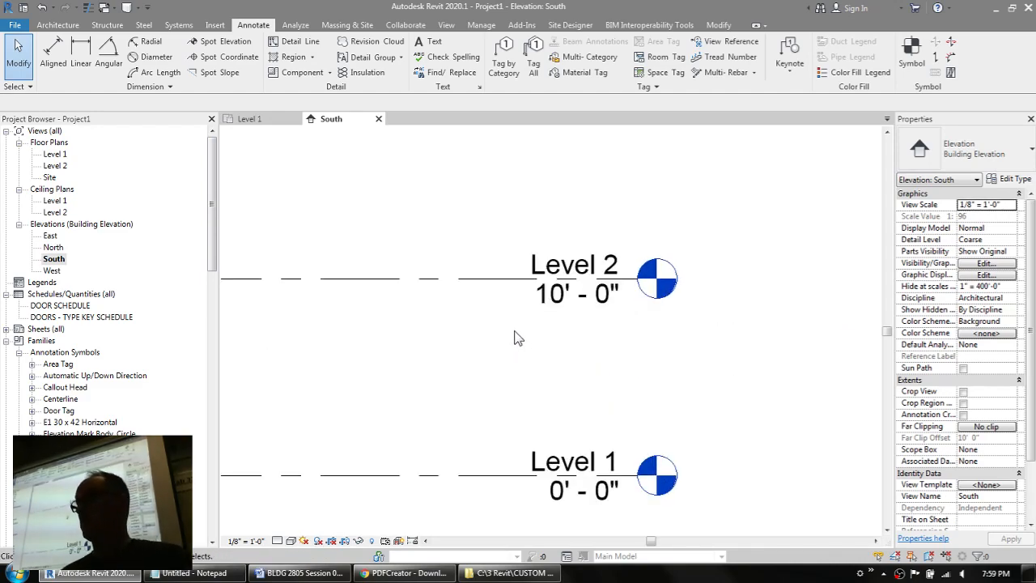
Step: Examine the type properties of Level 2, checking which level head symbol its type uses
left_click(507, 282)
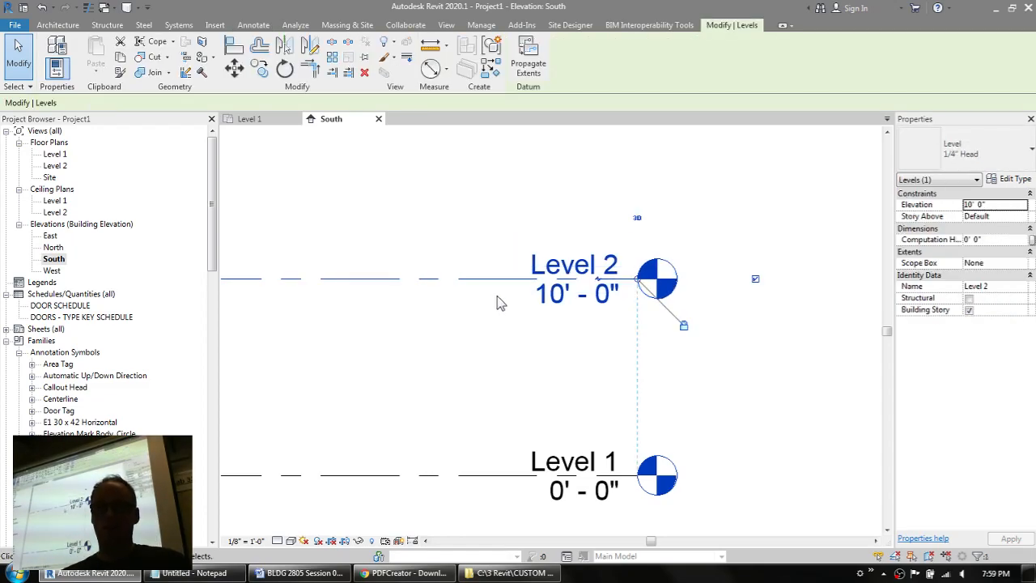
left_click(1010, 179)
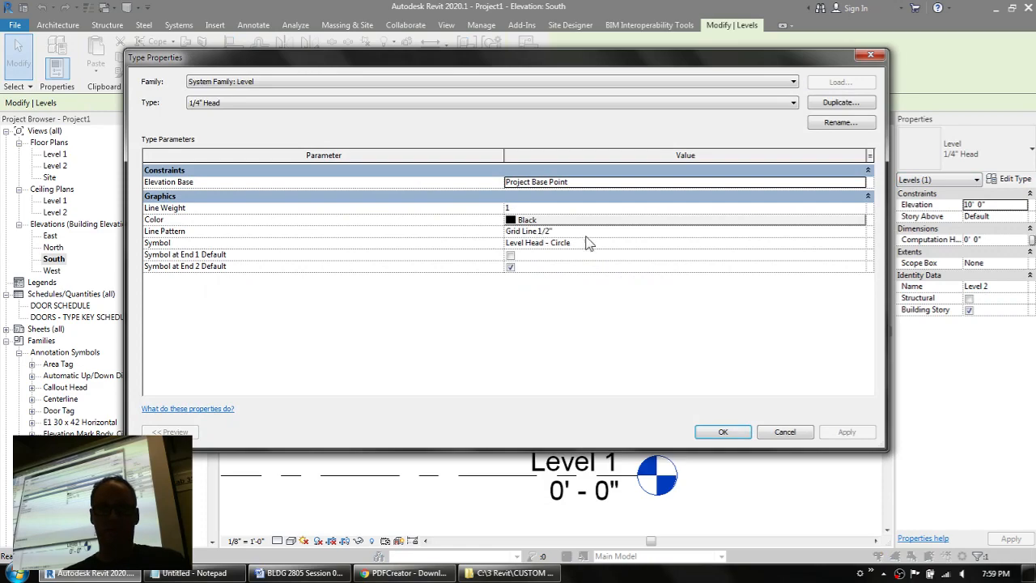
left_click(602, 247)
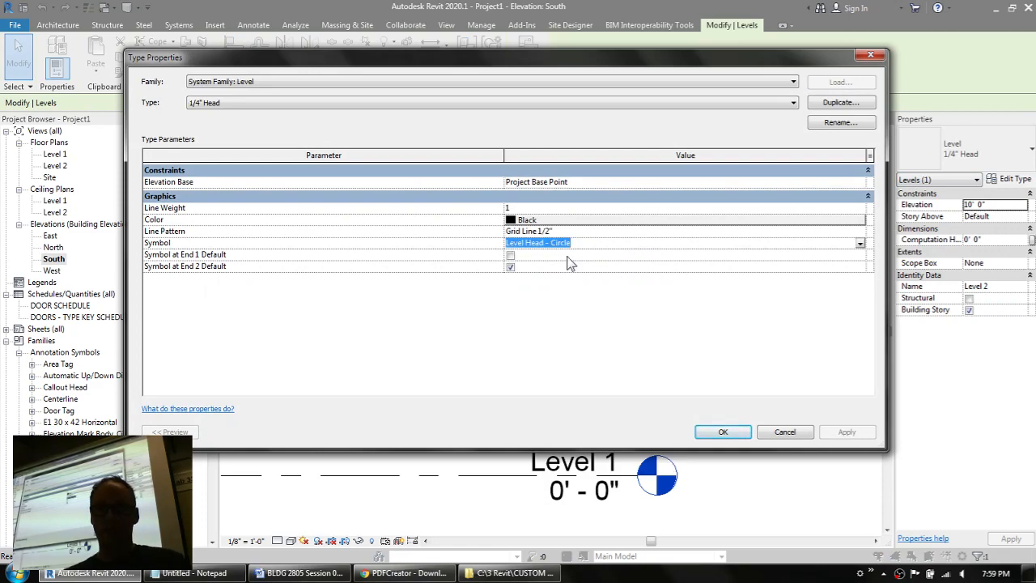
left_click(784, 431)
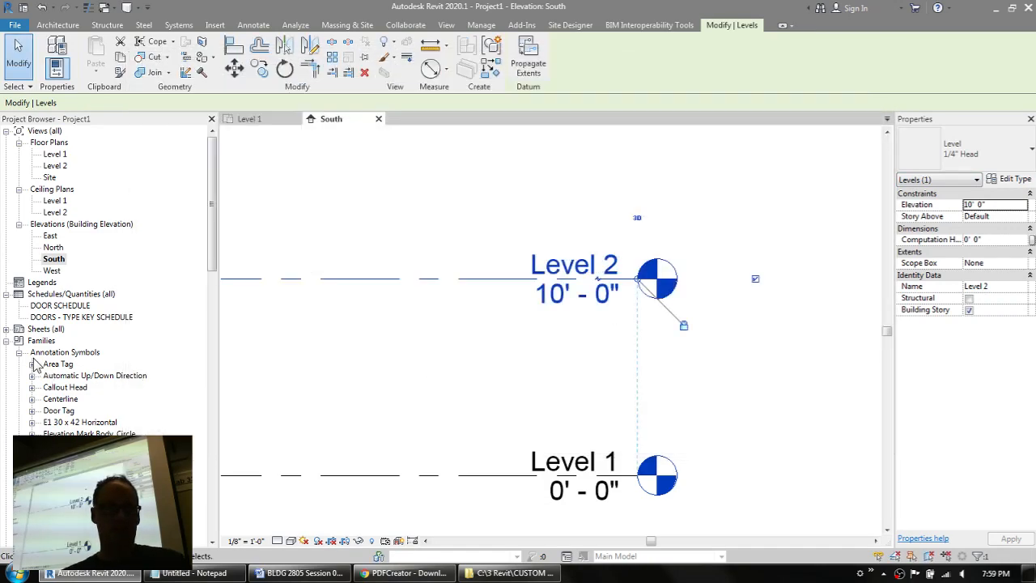
Step: Locate the Level Head - Circle family among the project's annotation symbols
left_click(65, 353)
left_click_drag(208, 220, 204, 317)
left_click(63, 225)
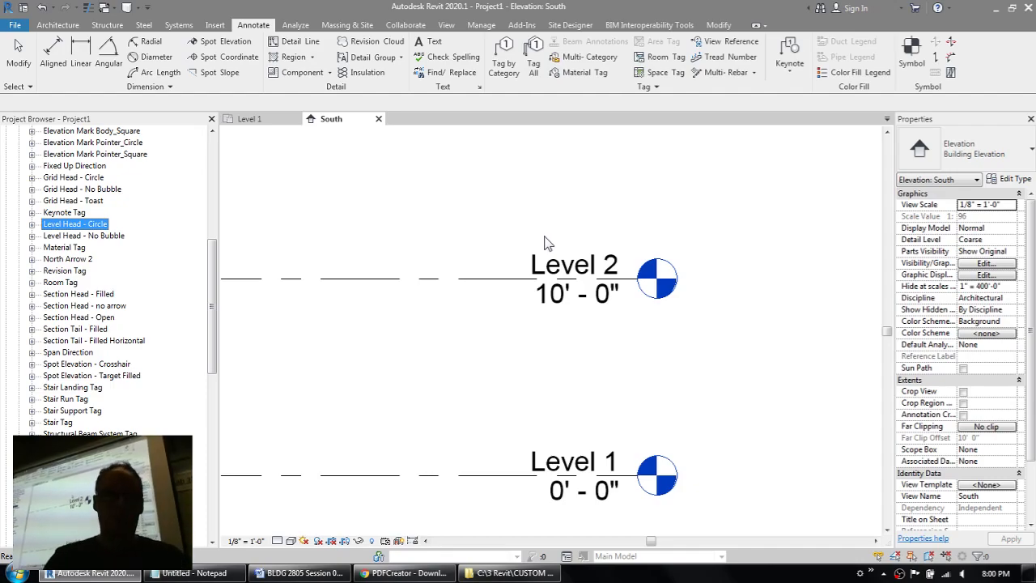
left_click(11, 26)
mouse_move(80, 78)
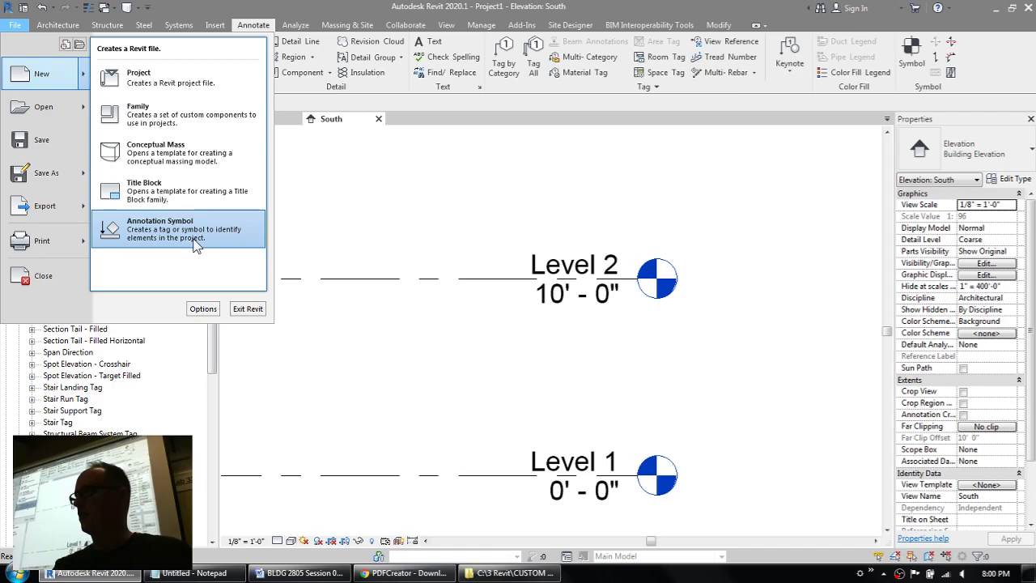
left_click(172, 118)
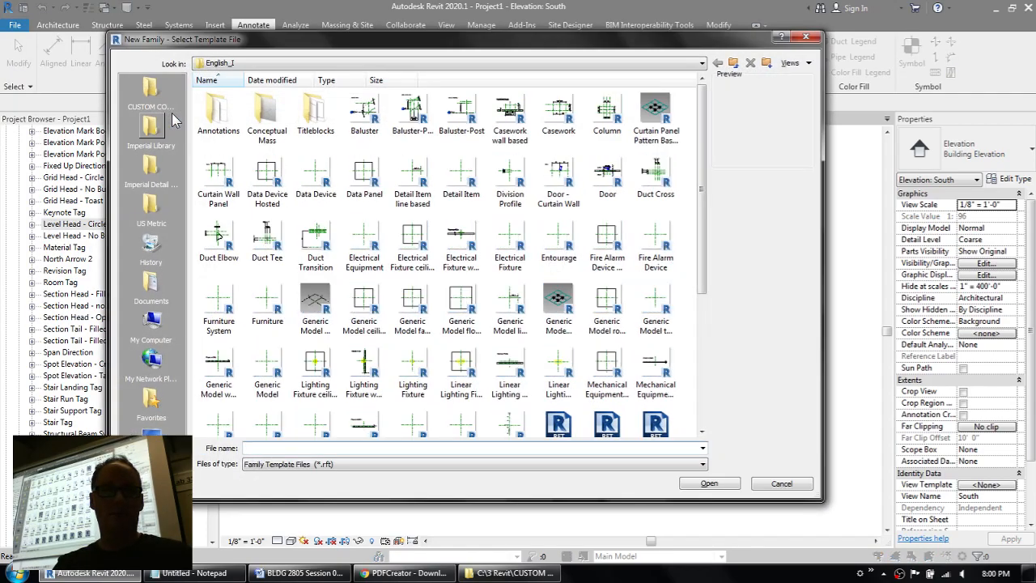
left_click(219, 113)
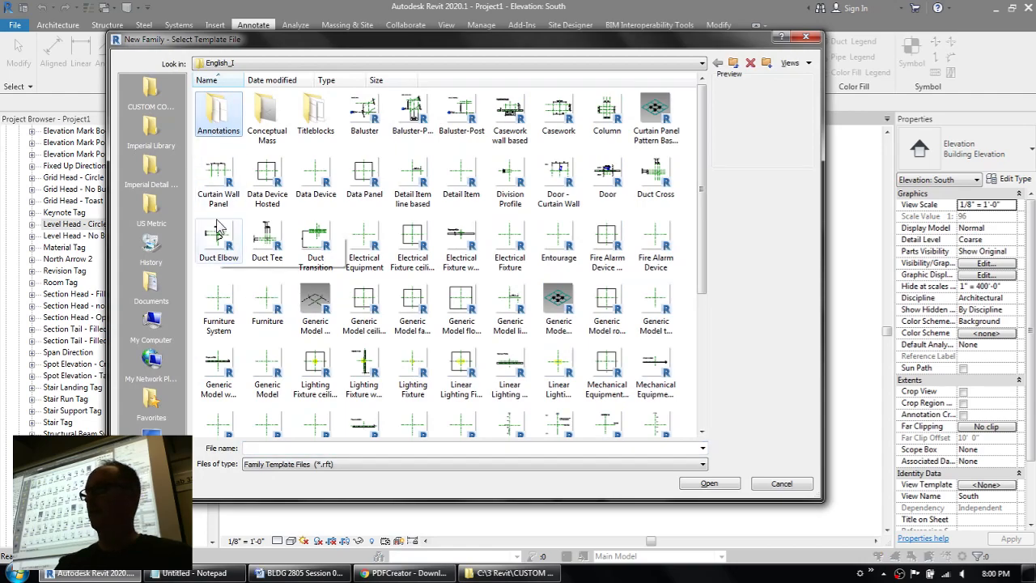
double_click(226, 115)
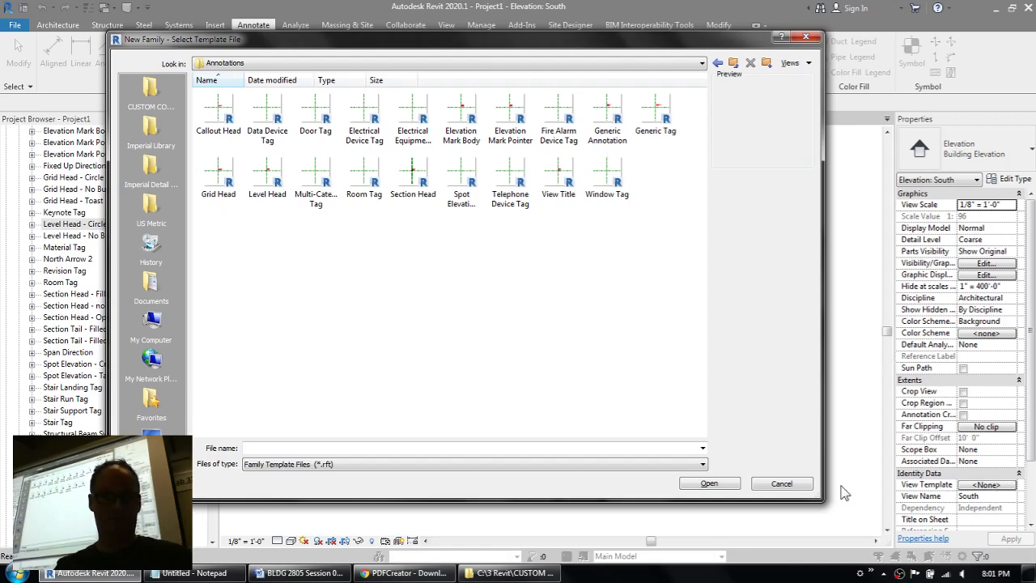
left_click(799, 485)
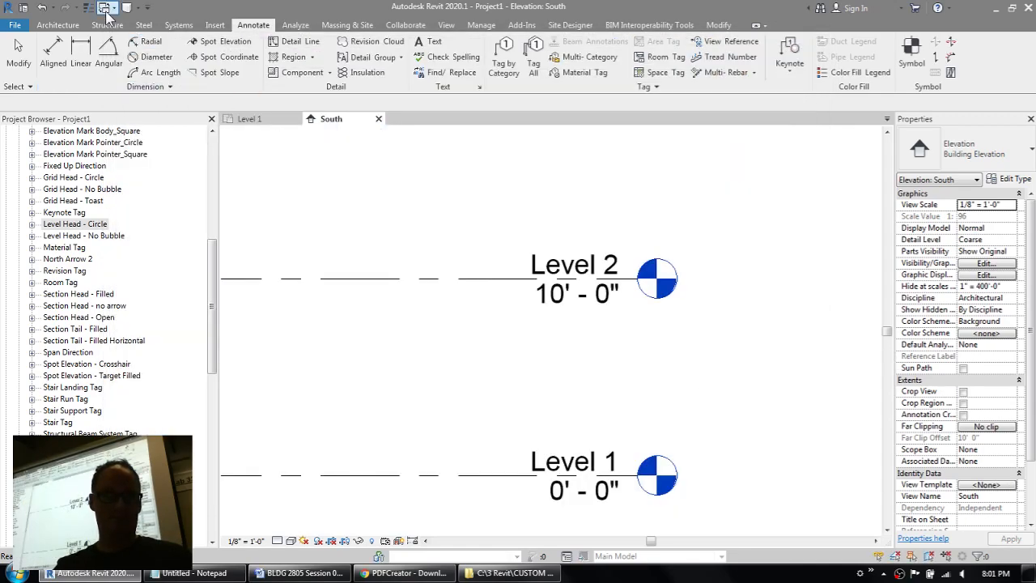
left_click(14, 25)
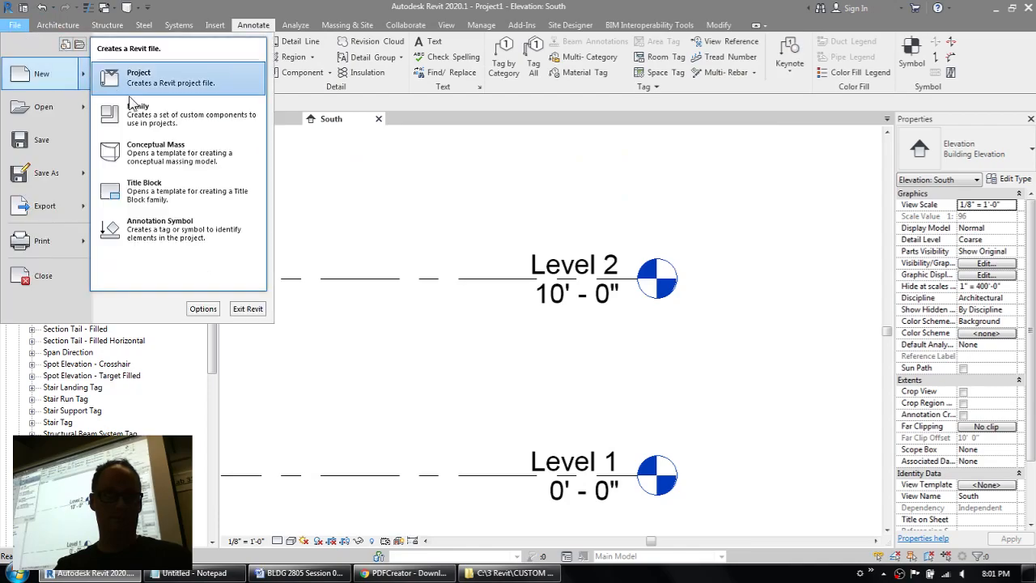
left_click(184, 244)
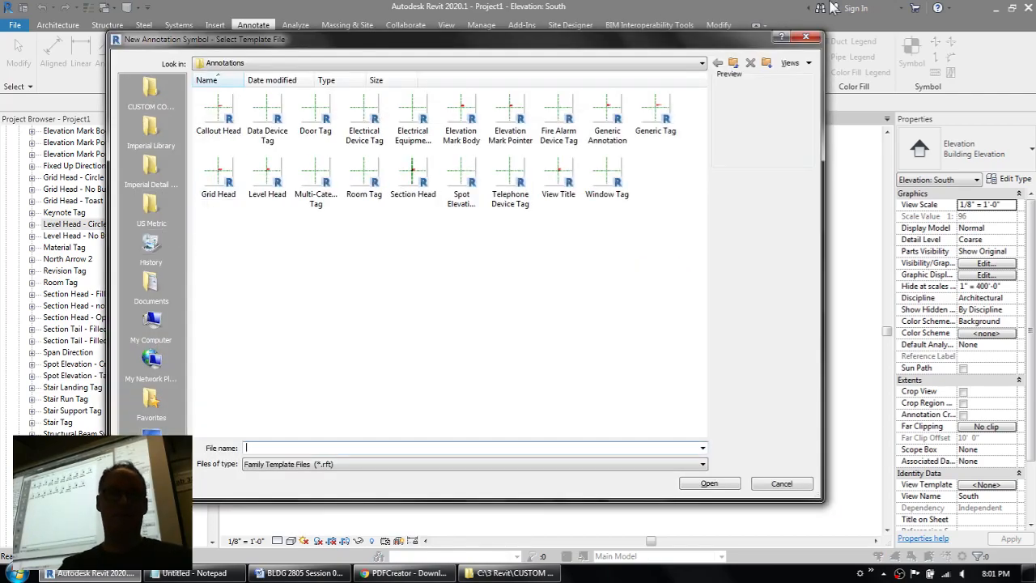
left_click(805, 36)
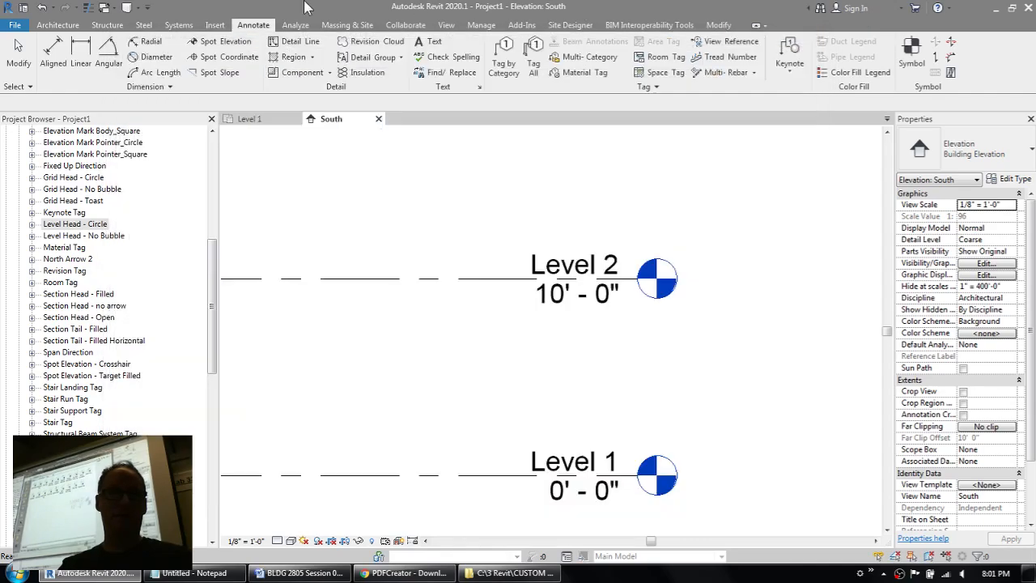
left_click(15, 25)
mouse_move(77, 77)
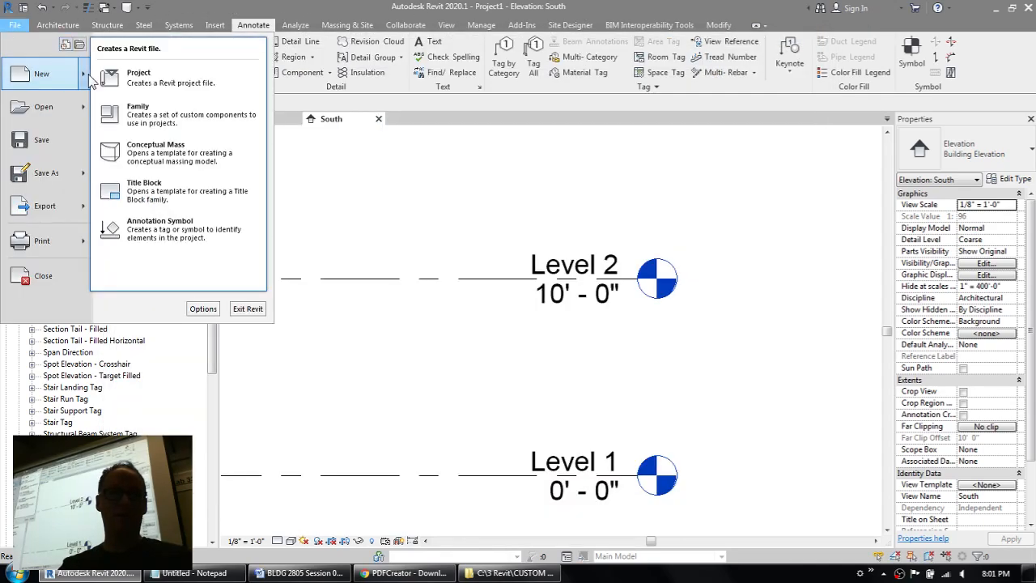
left_click(149, 113)
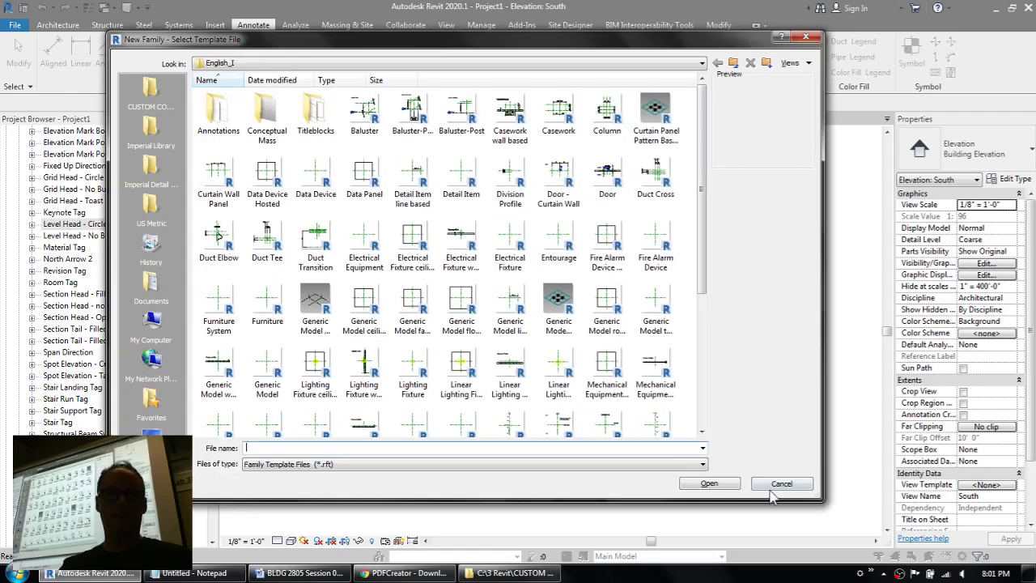
left_click(782, 483)
Step: Create a new family from the Level Head template in the Annotations template folder
left_click(15, 25)
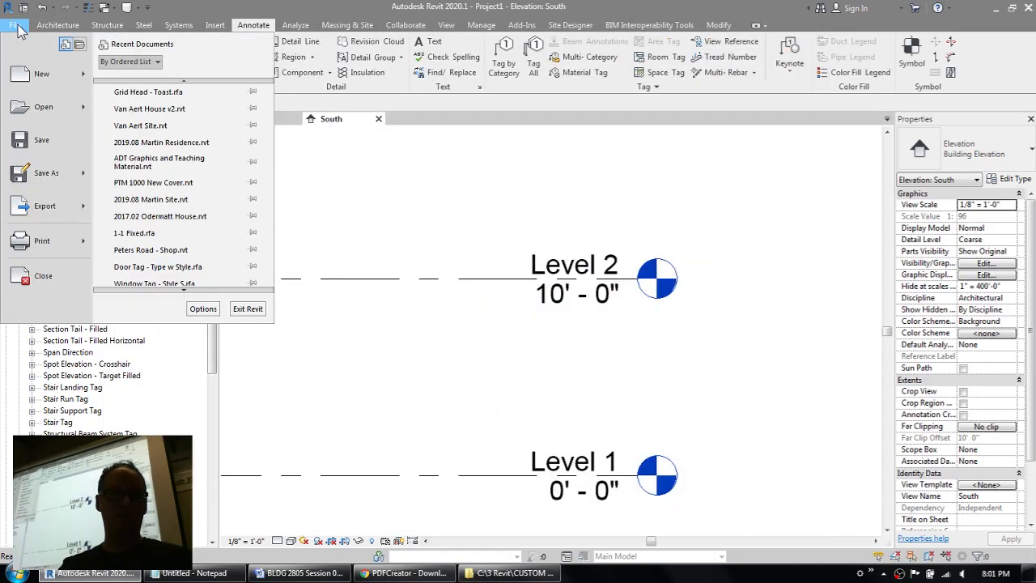
mouse_move(87, 80)
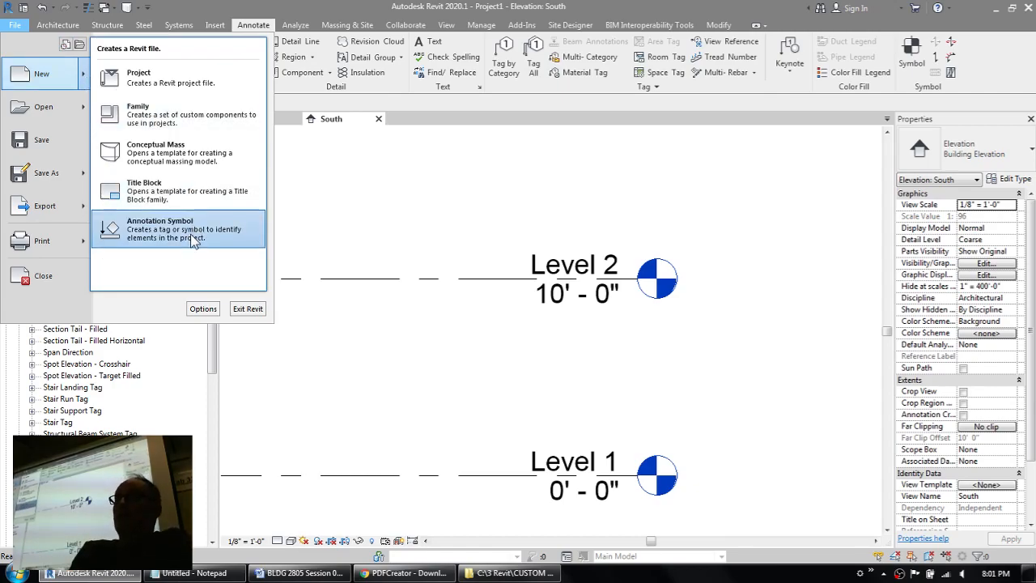
left_click(162, 118)
double_click(220, 112)
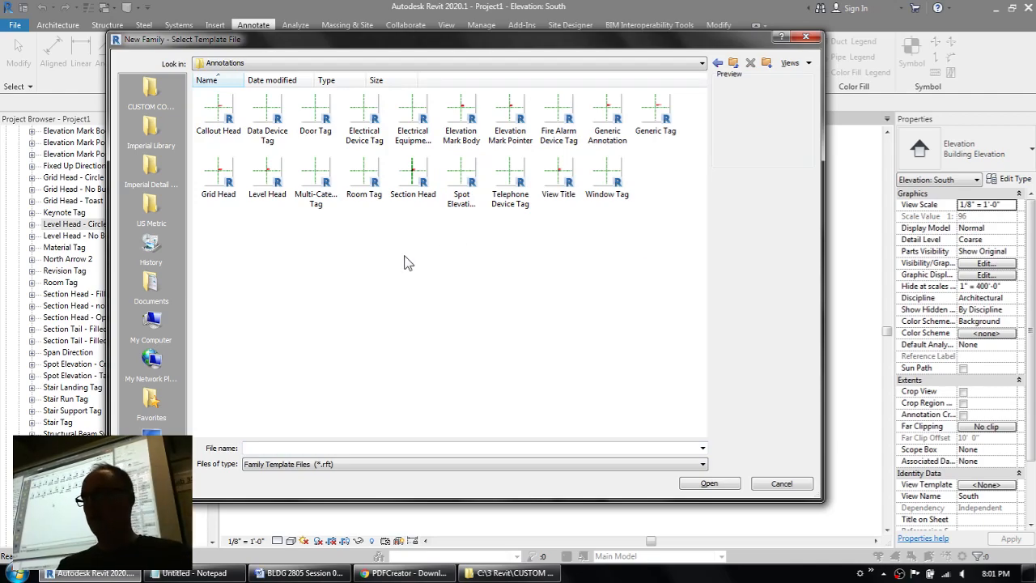
left_click(413, 176)
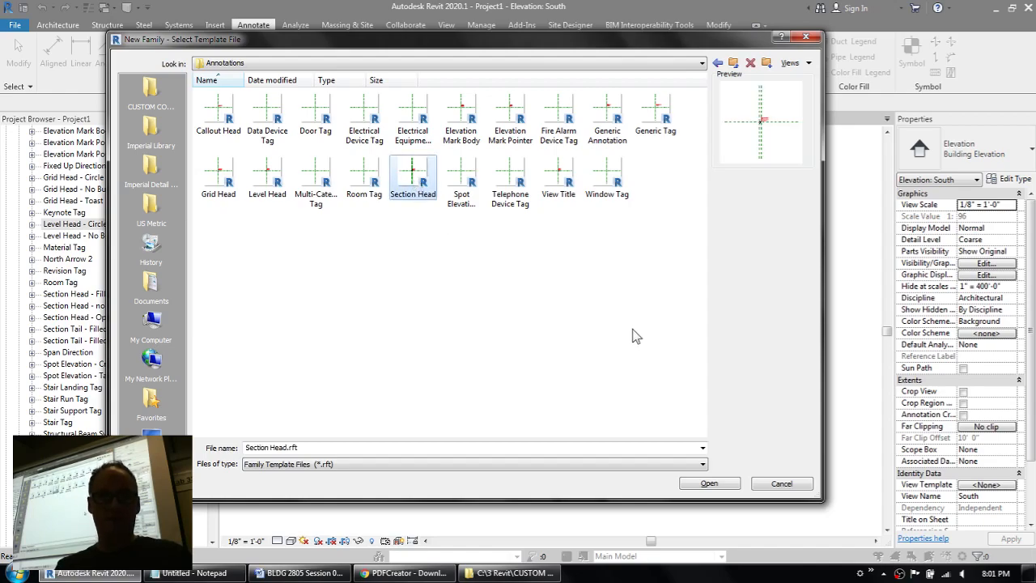
left_click(217, 185)
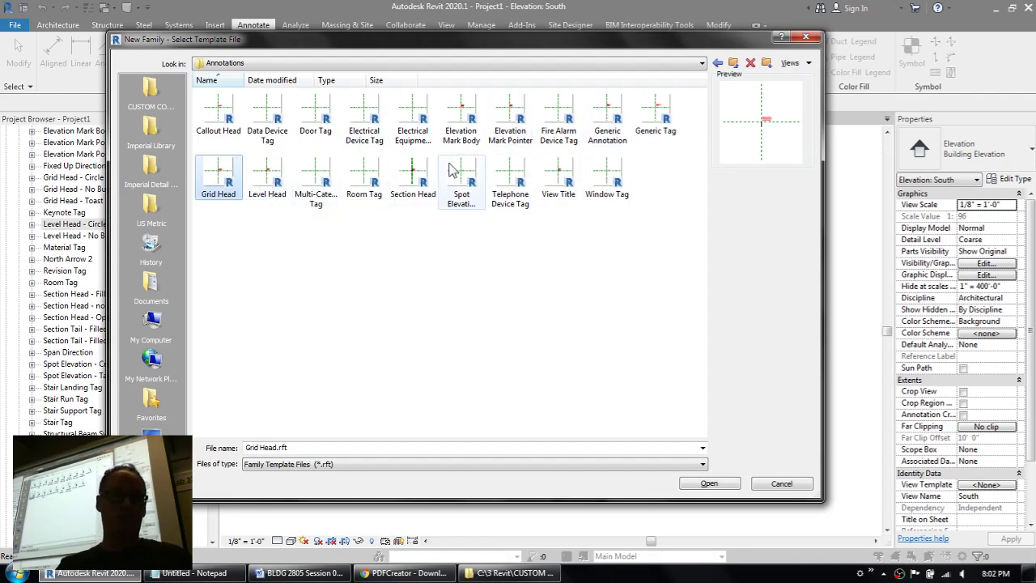
double_click(271, 173)
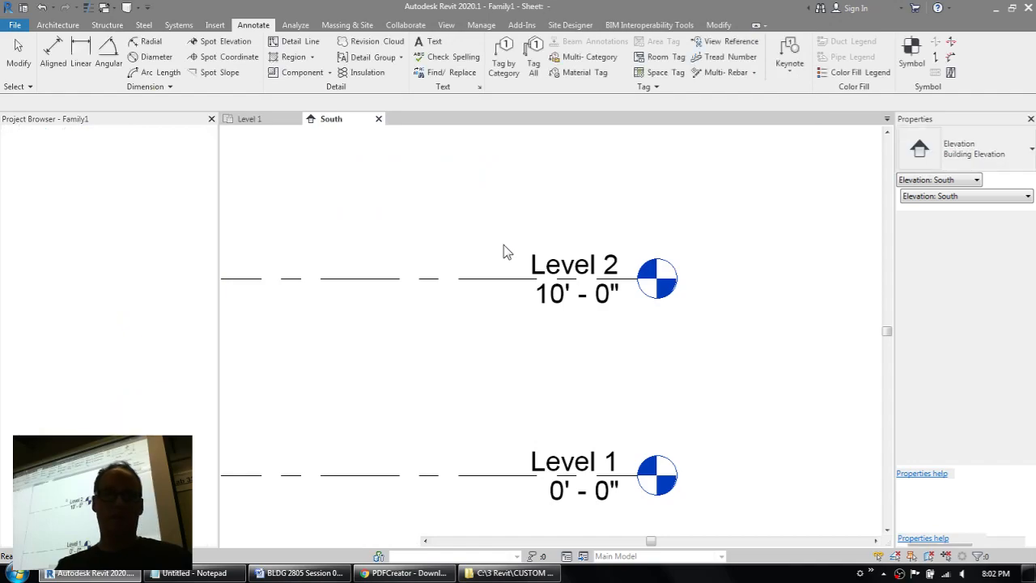
Step: Delete the template's instruction note and the dummy level line beside the reference plane intersection
scroll(581, 328, "up", 5)
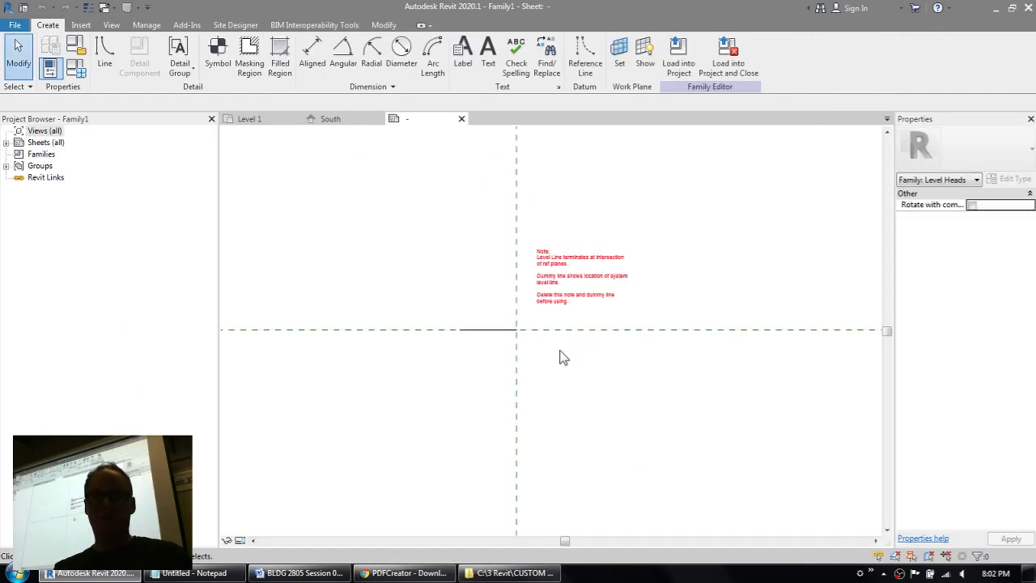
middle_click_drag(545, 363, 549, 386)
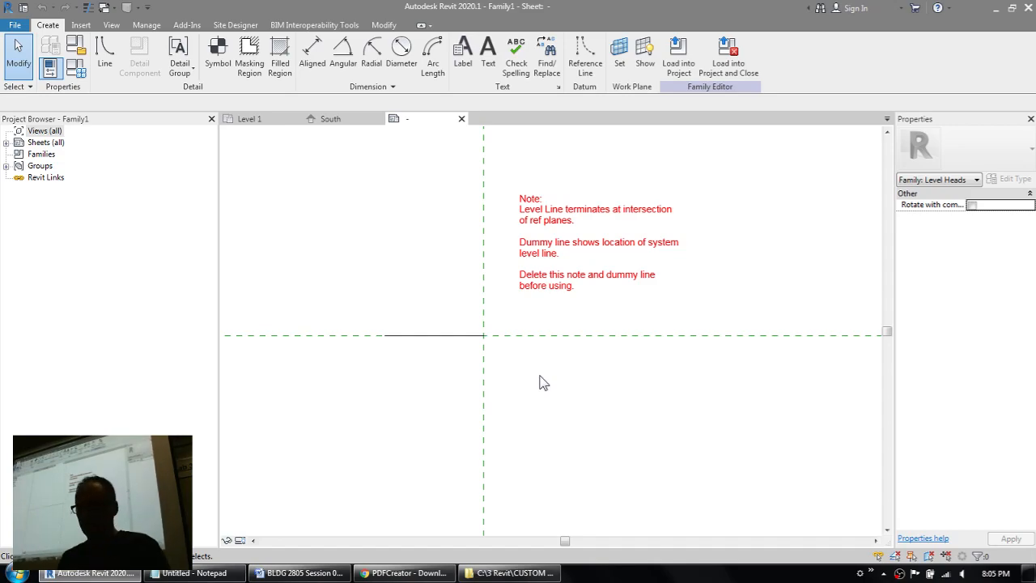
left_click(542, 253)
key("Delete")
left_click(427, 335)
key("Delete")
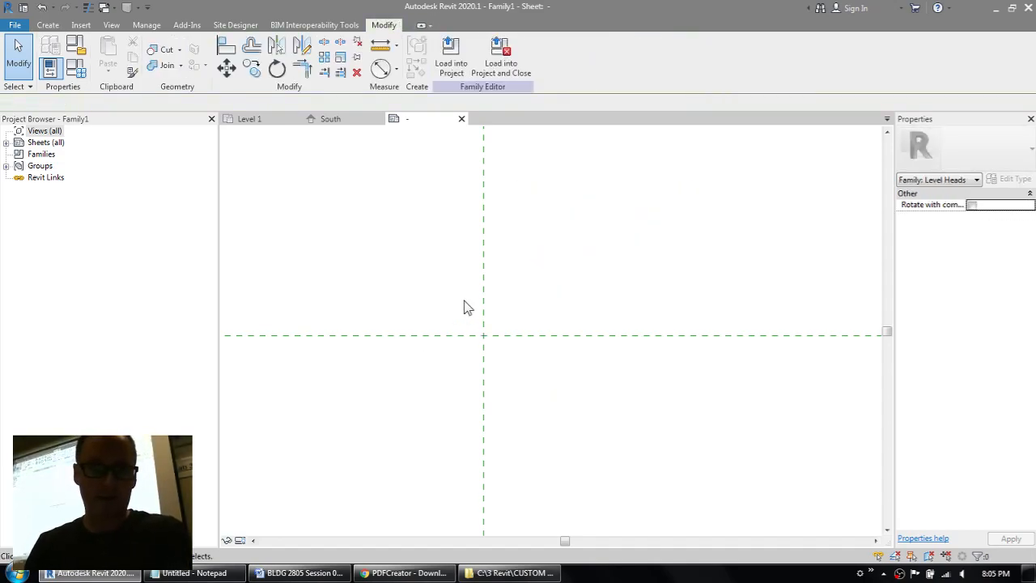
Step: Start a new label with right horizontal alignment and bottom vertical alignment
middle_click_drag(425, 388, 550, 310)
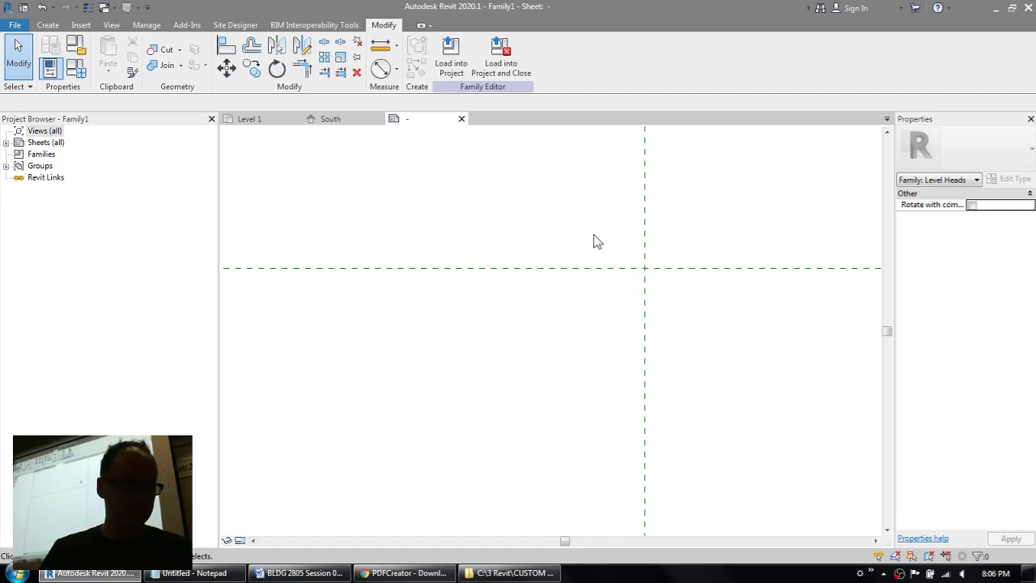
left_click(48, 25)
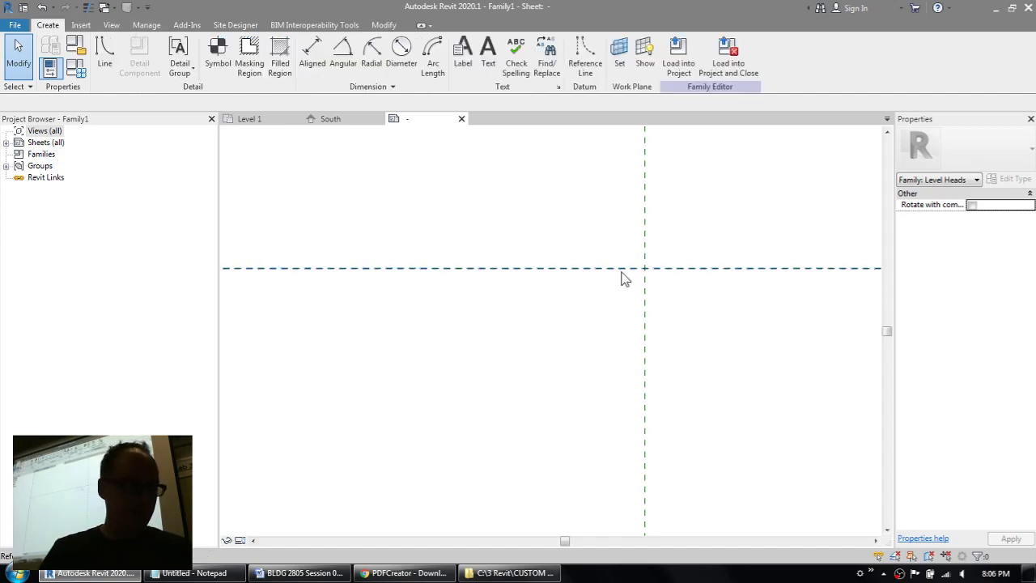
left_click(460, 68)
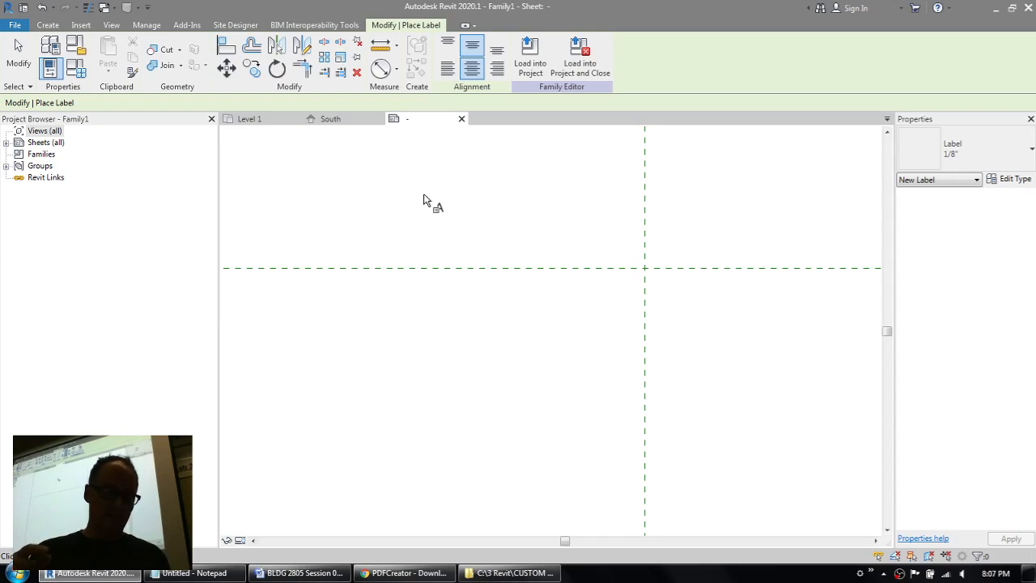
left_click(497, 67)
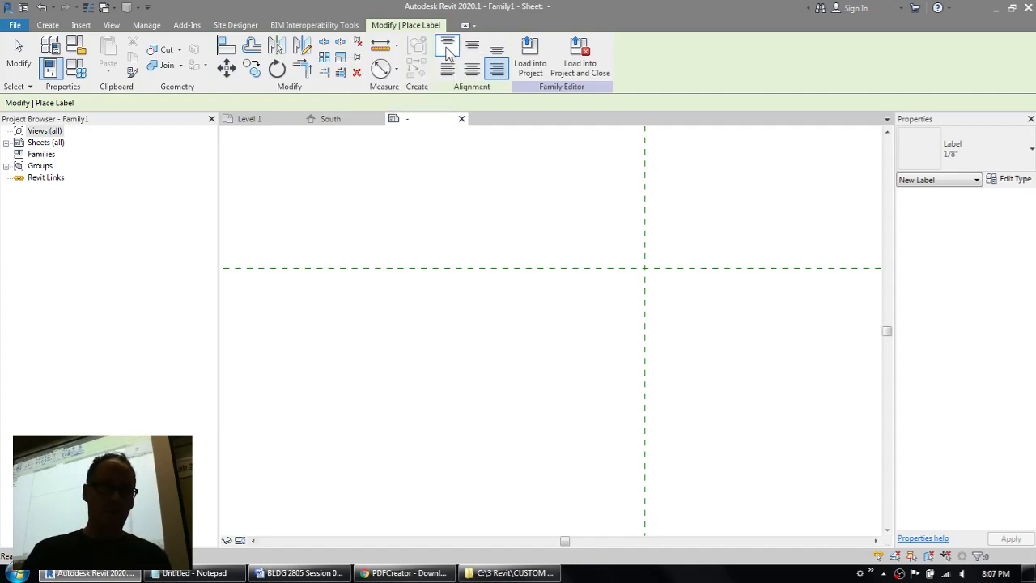
left_click(496, 51)
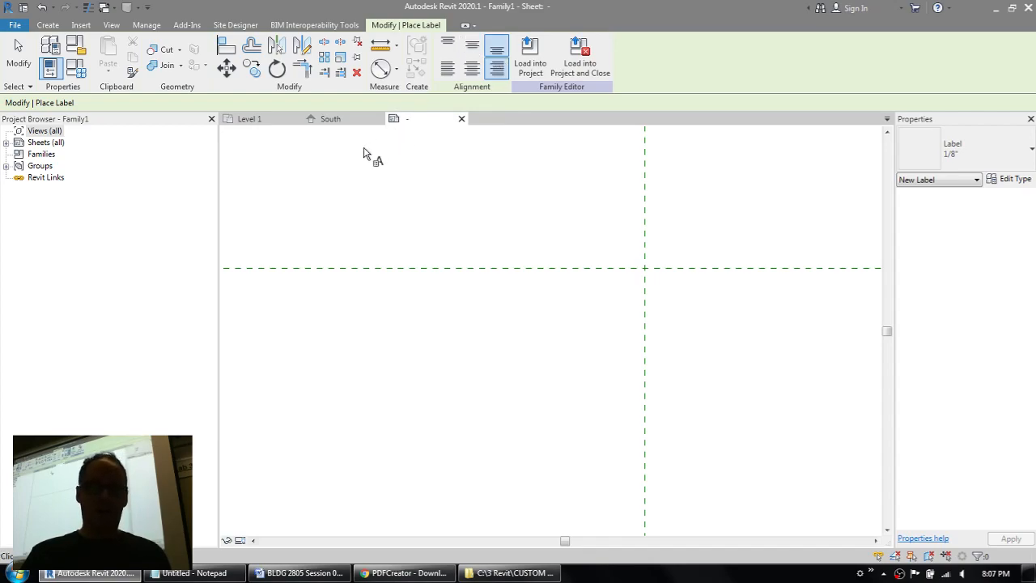
left_click(502, 55)
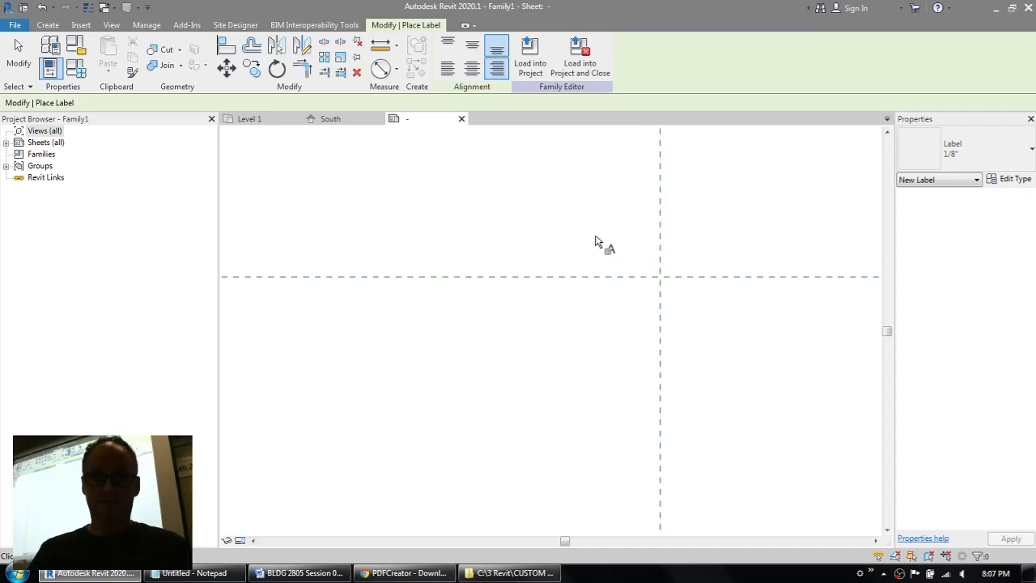
Step: Place the label just above and left of the reference plane intersection and add the Name parameter to it
left_click(637, 248)
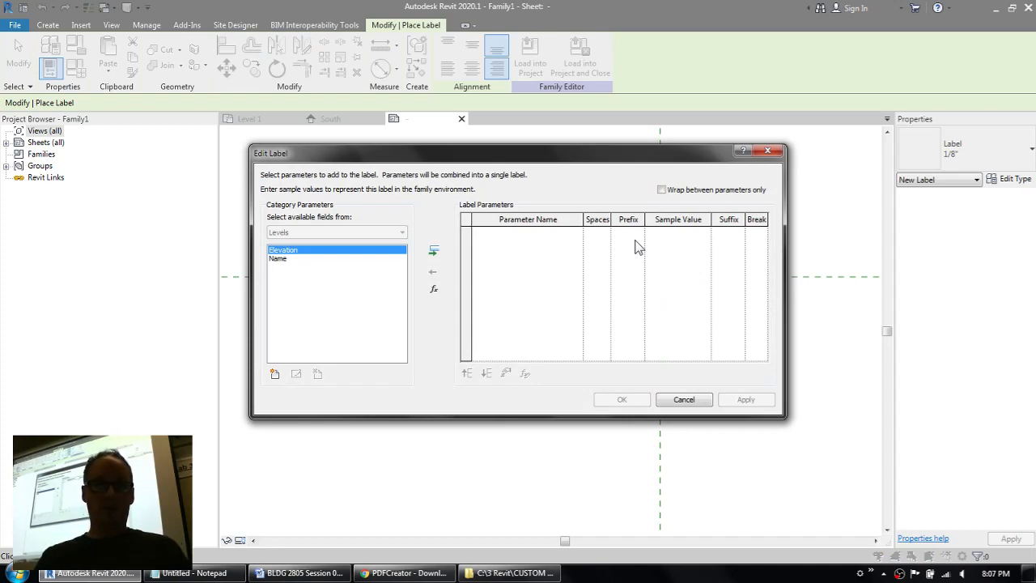
left_click(283, 259)
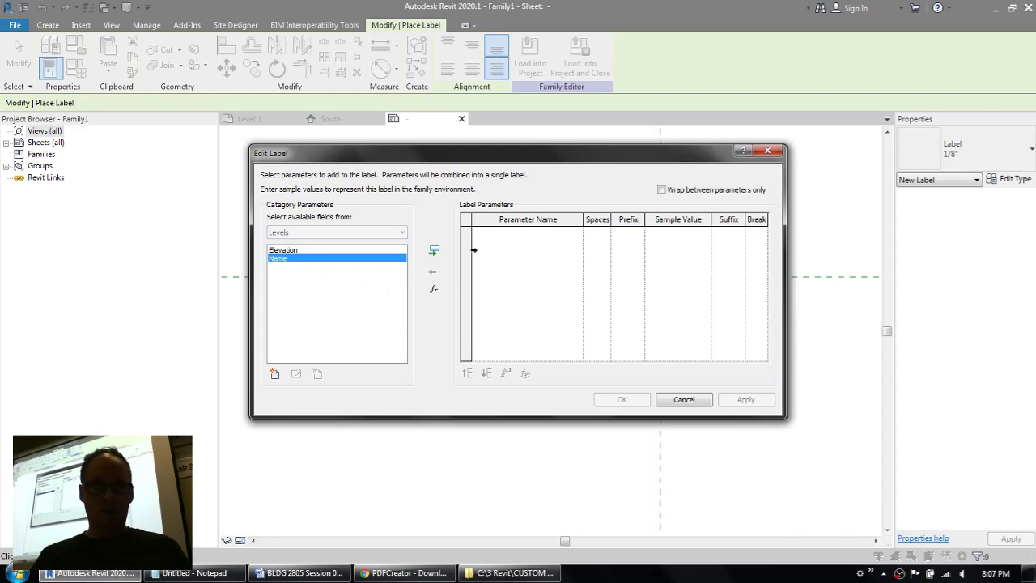
left_click(435, 254)
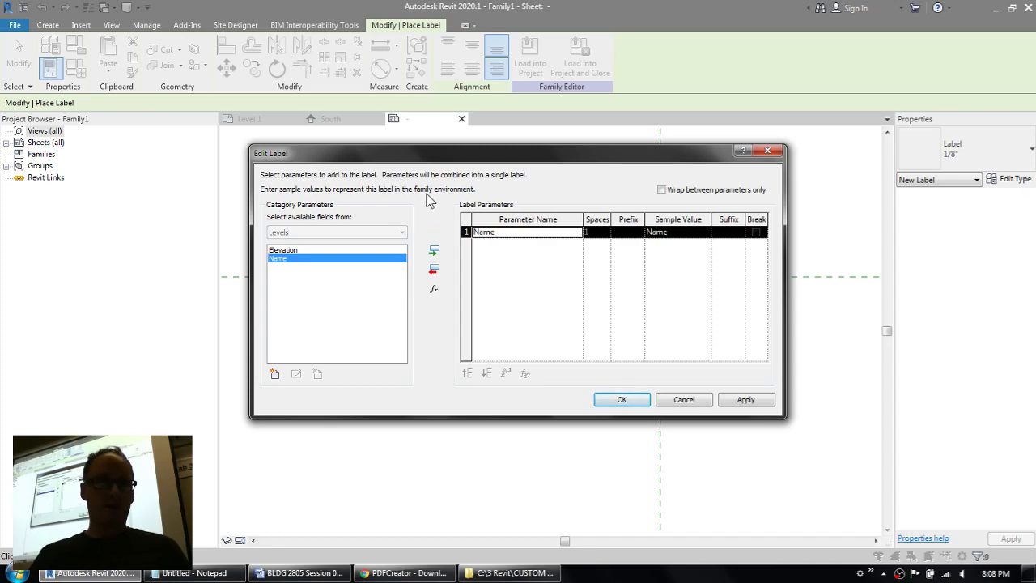
Step: Set the Name parameter's sample value to "stupidly long level name which would obviously be rare" and accept the label
mouse_move(435, 162)
left_mouse_down()
mouse_move(449, 316)
mouse_move(445, 178)
left_mouse_up()
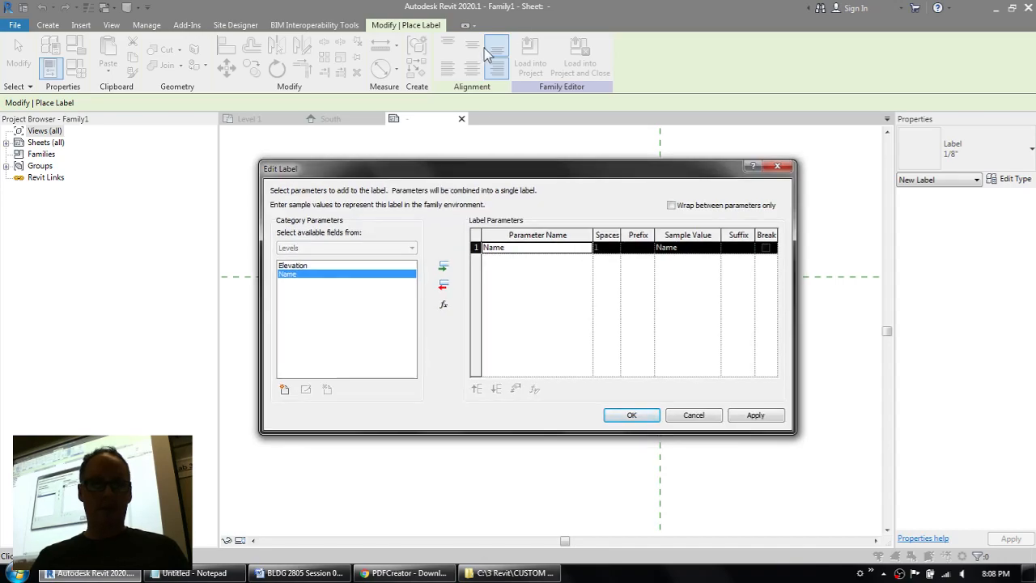
left_click(696, 247)
type("stupidly long")
type(" level name")
type(" which would o")
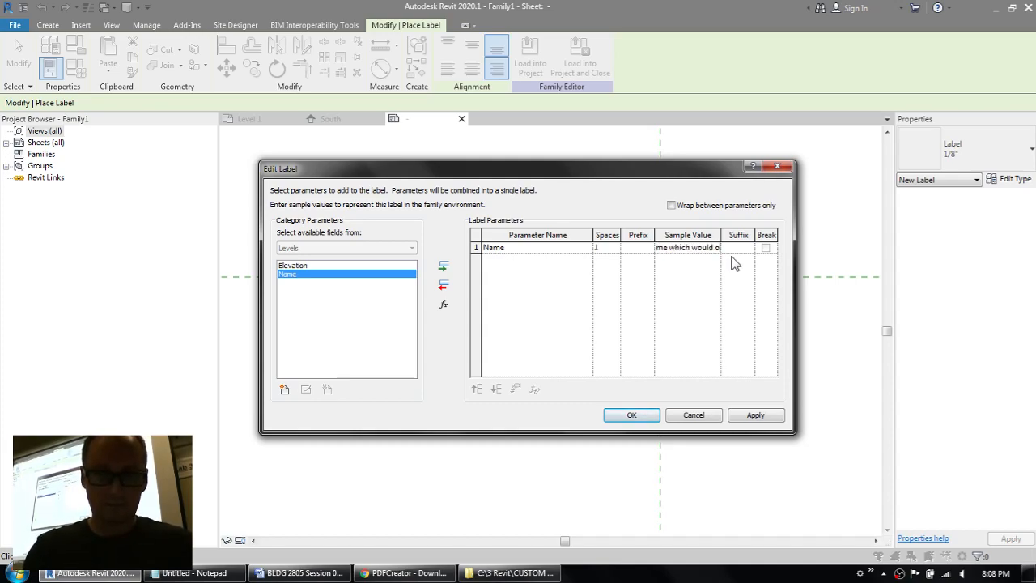
type("vious")
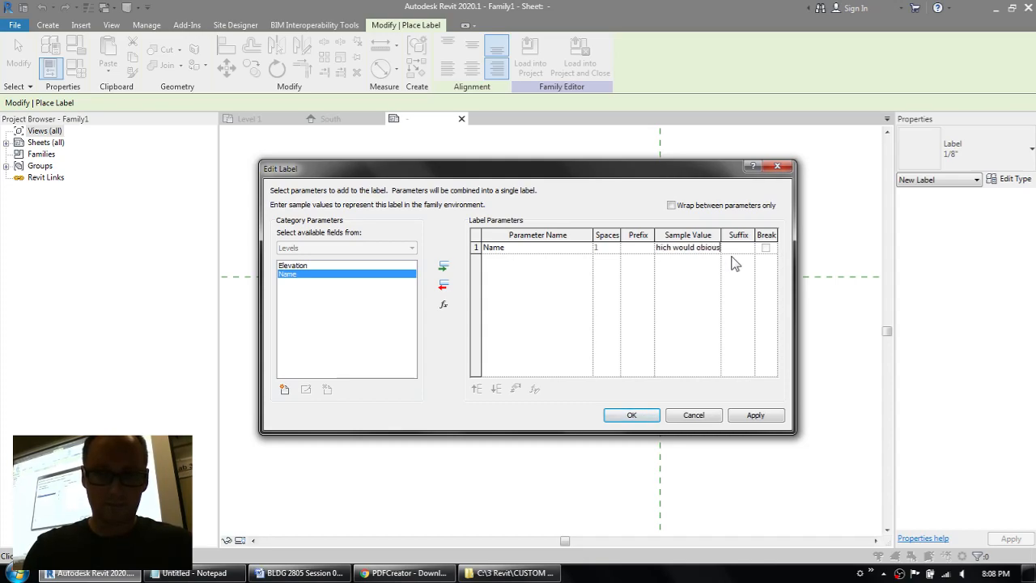
type("ly be pre")
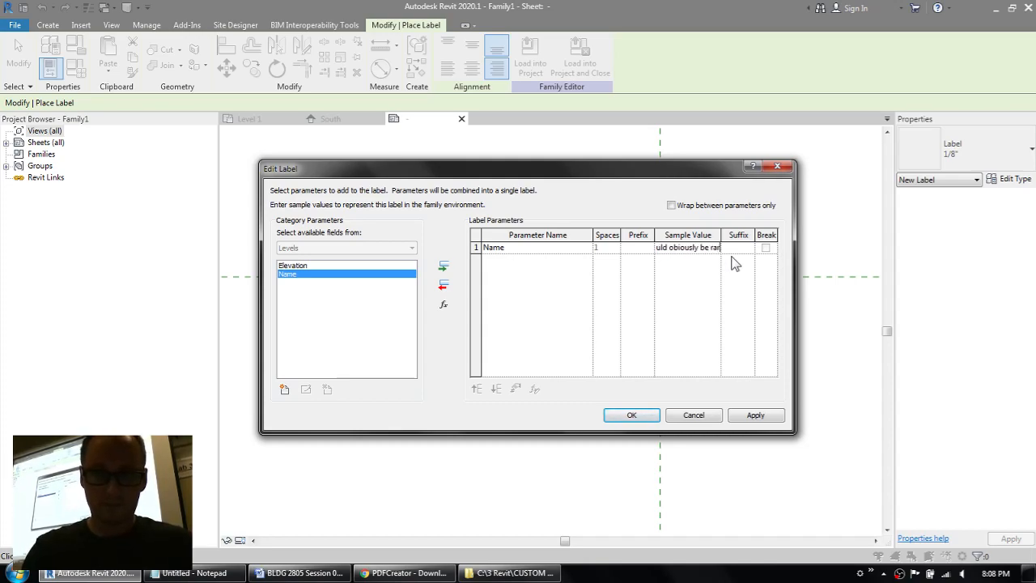
key("Left")
key("Left")
key("Left")
key("Left")
key("Left")
key("Left")
key("Left")
key("Left")
key("Left")
key("Left")
key("Left")
key("Left")
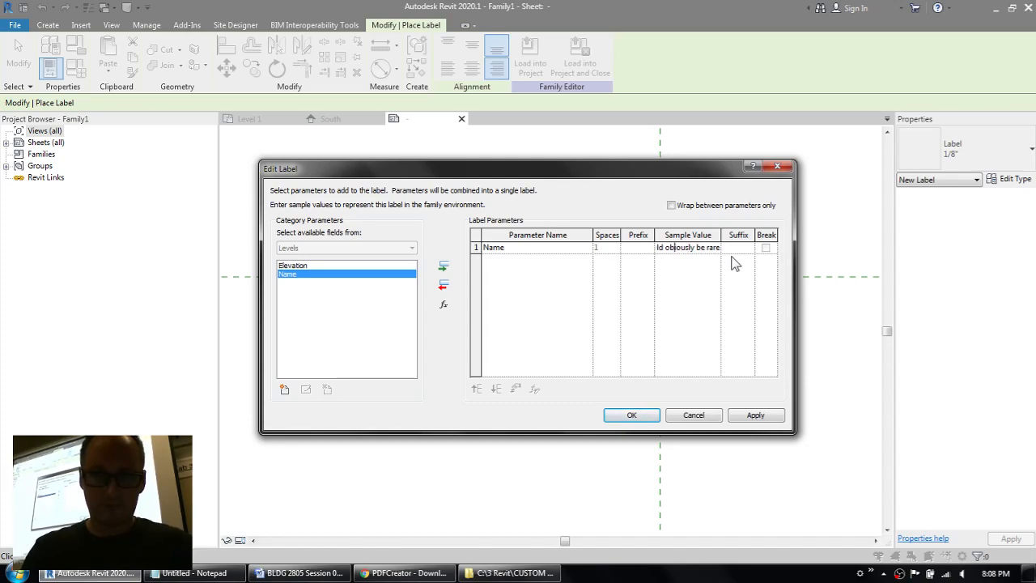
type("vi")
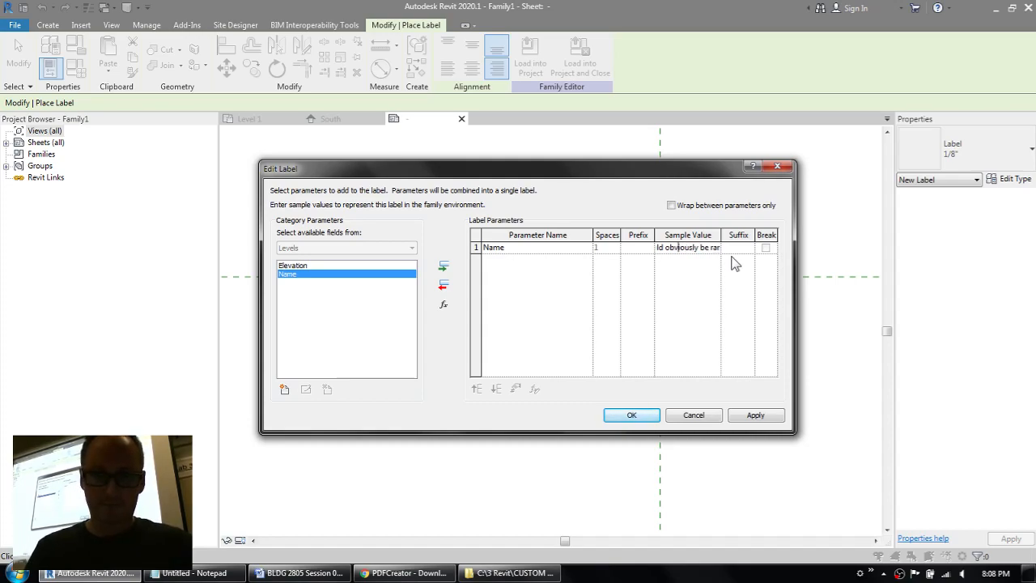
left_click(631, 415)
Step: Nudge the name label down and slightly right so its last text line sits just above the horizontal reference plane
scroll(546, 331, "down", 2)
scroll(592, 302, "up", 1)
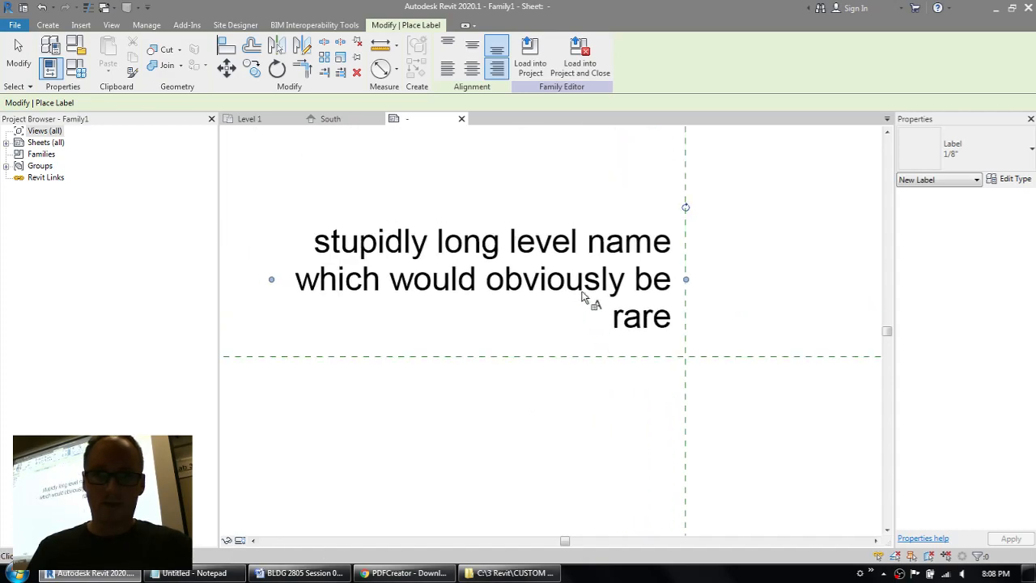
left_click(576, 275)
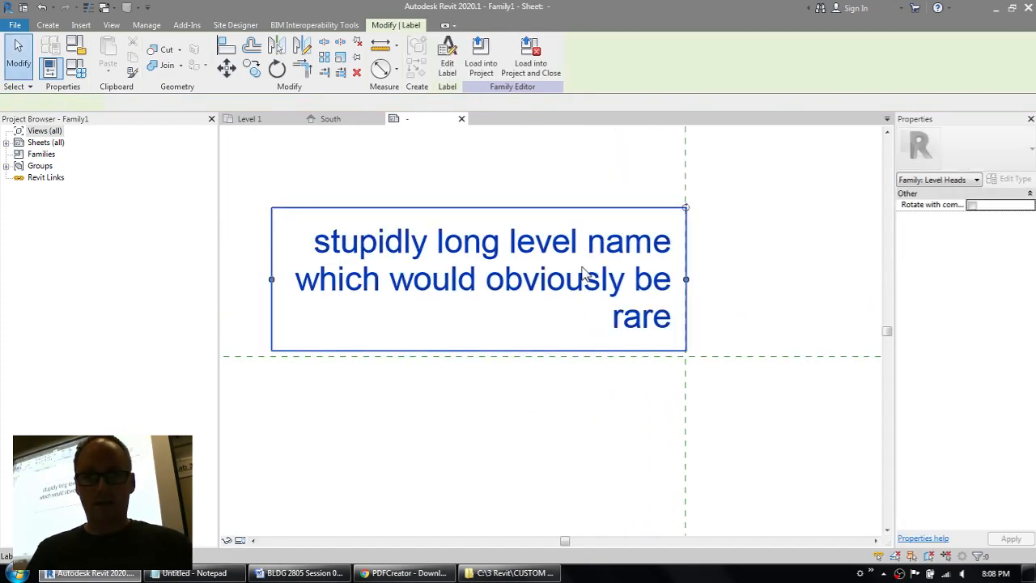
key("Down")
key("Down")
key("Down")
key("Down")
key("Down")
key("Down")
key("Down")
key("Down")
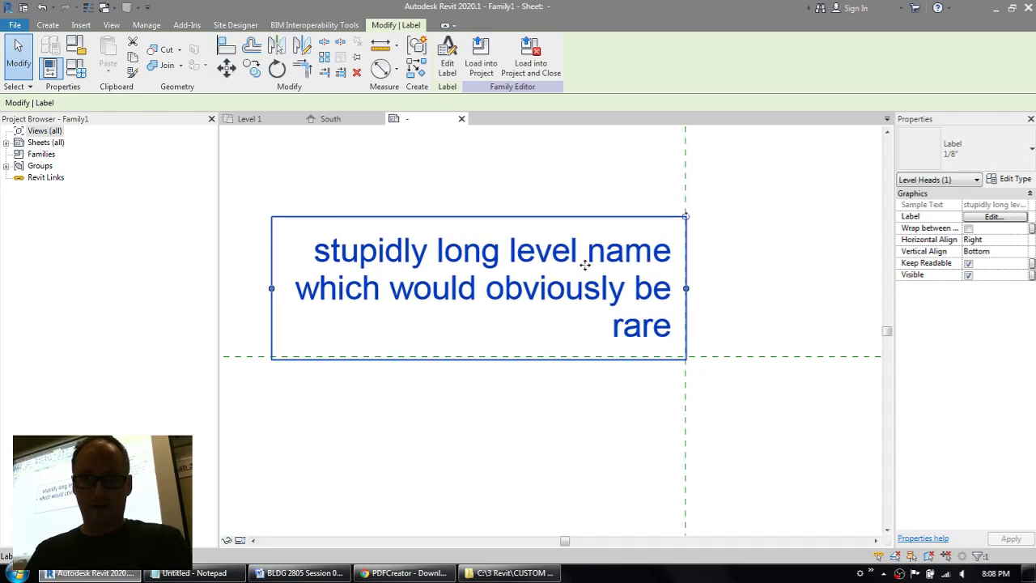
key("Down")
key("Right")
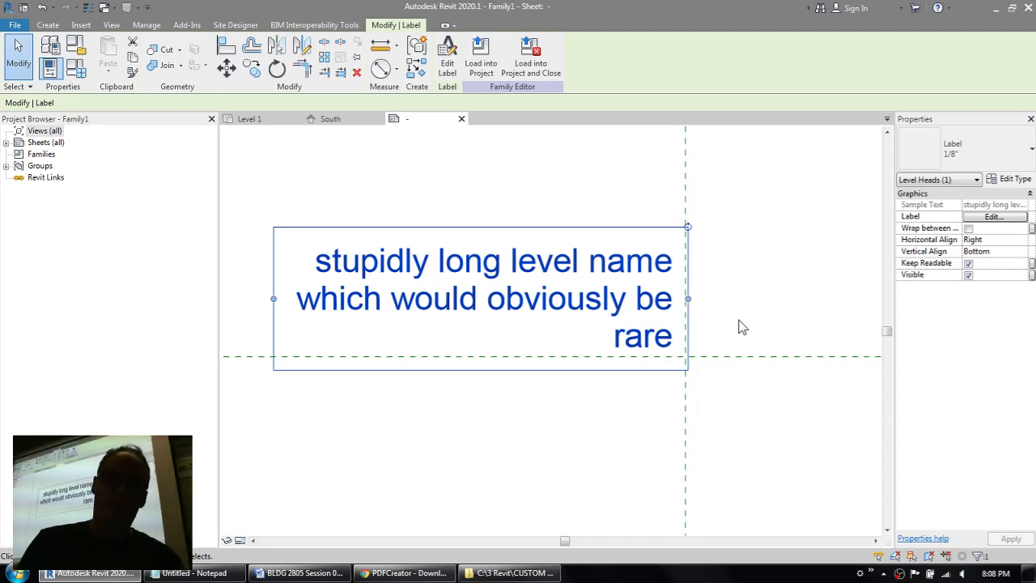
Step: Place a new label with right horizontal and top vertical alignment just below the horizontal reference plane, lined up with the name label
left_click(48, 25)
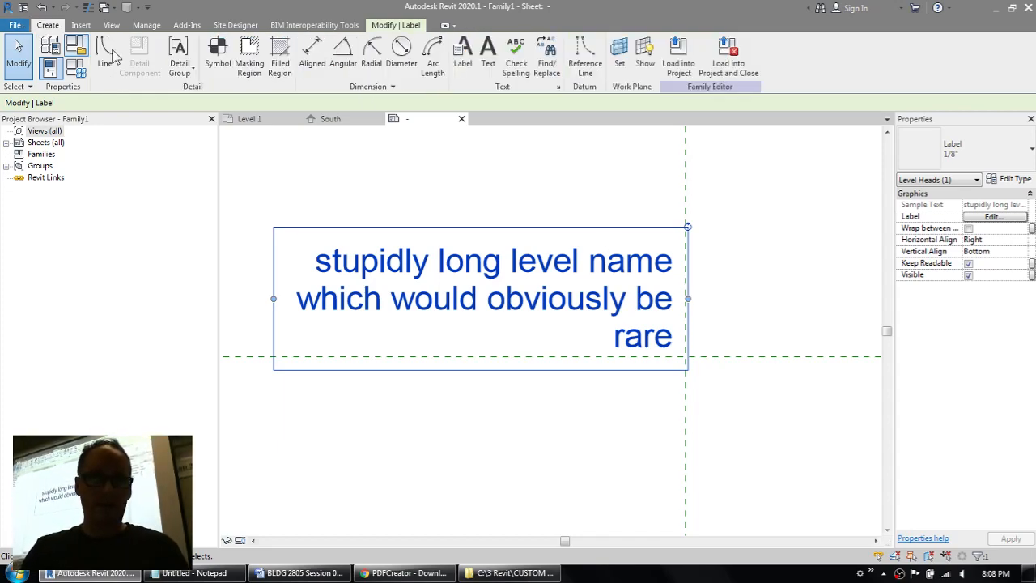
left_click(463, 51)
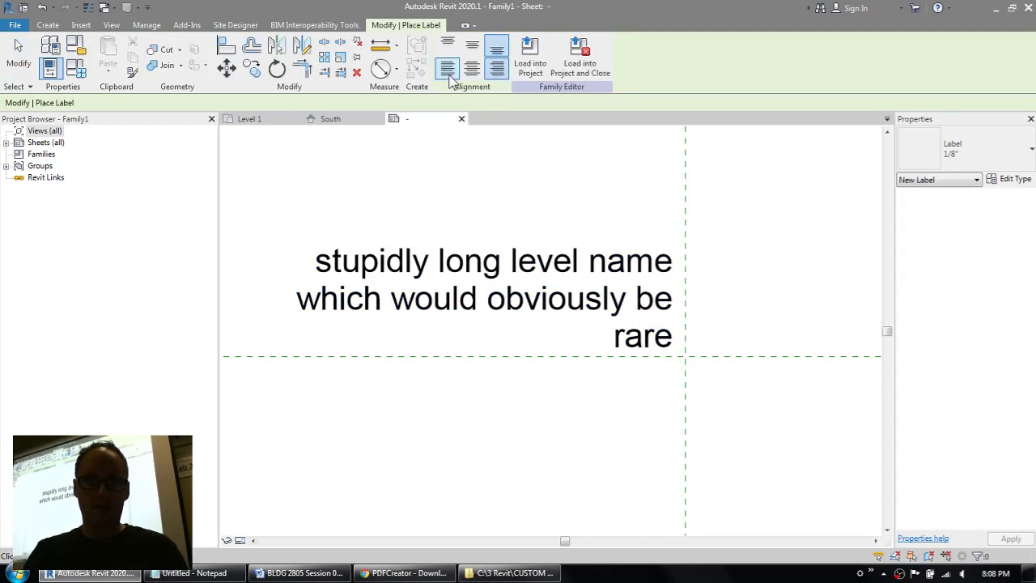
left_click(448, 45)
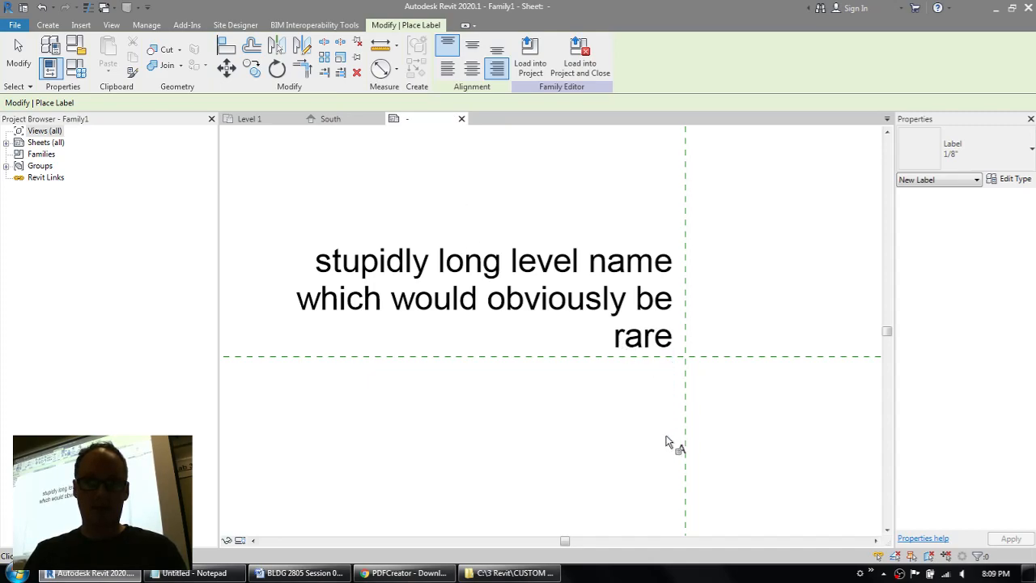
left_click(672, 379)
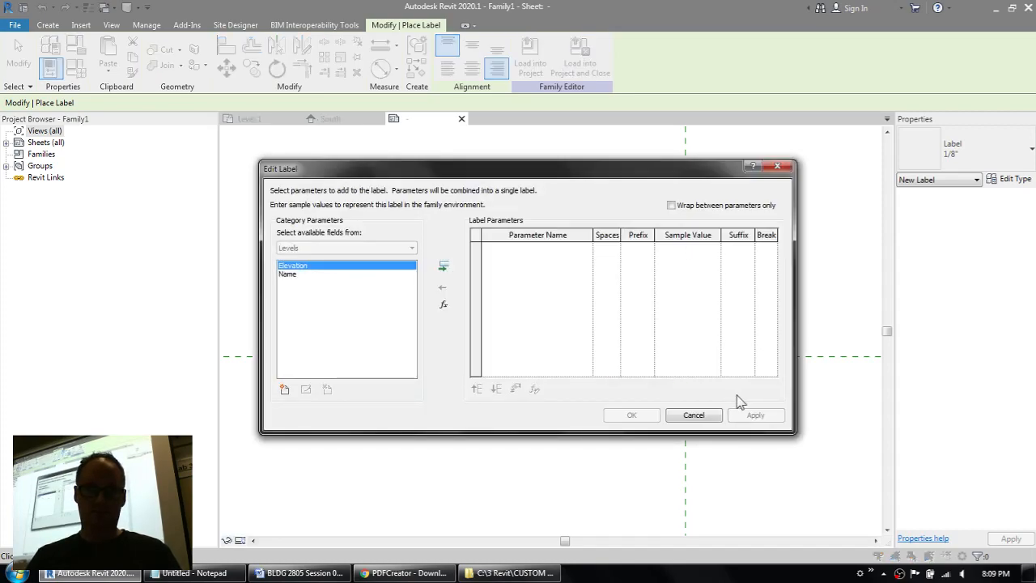
Step: Add the Elevation parameter to the new label with the sample value 100.00m and finish placing labels
double_click(298, 267)
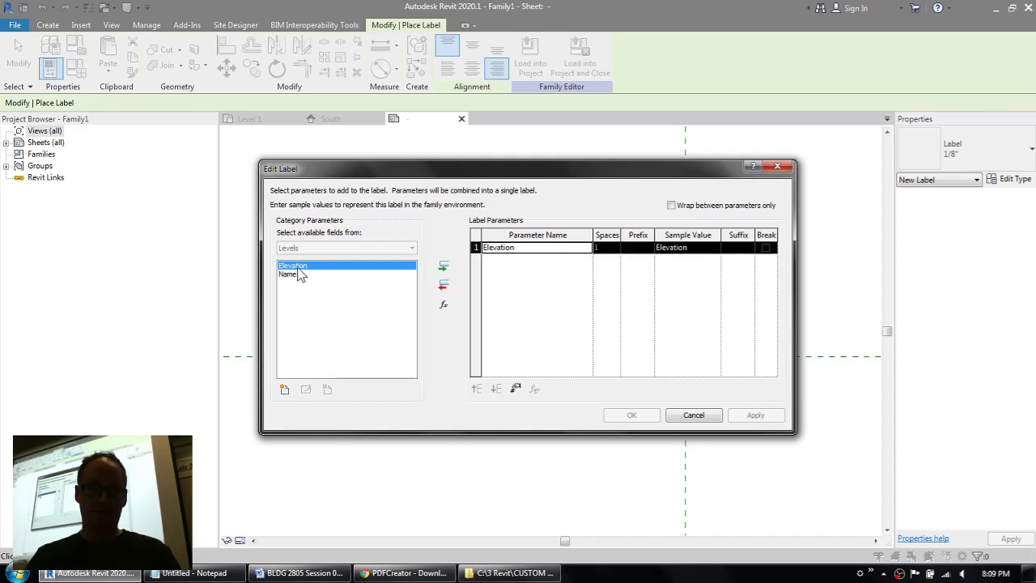
left_click(700, 247)
type("1")
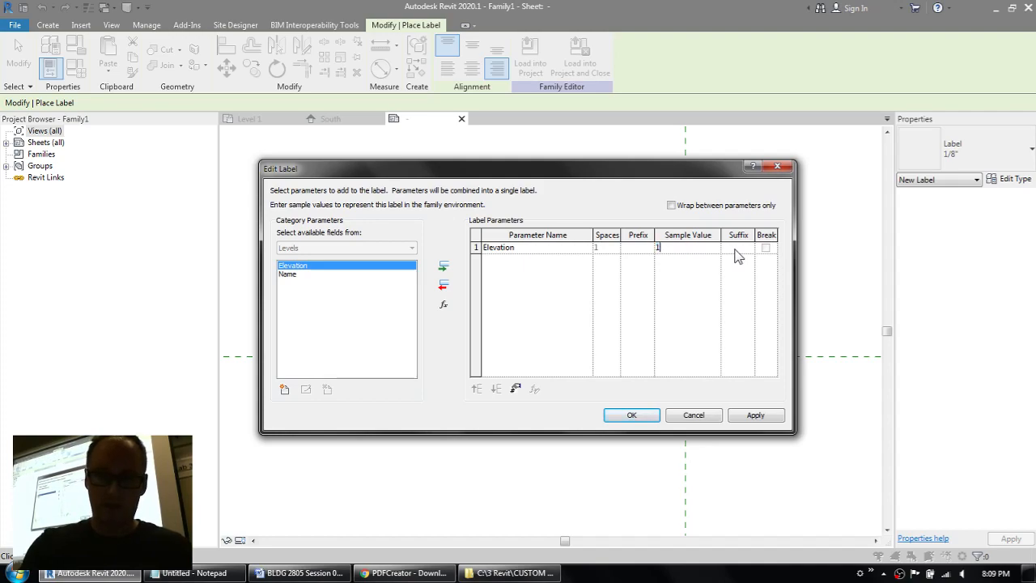
type("00.00m")
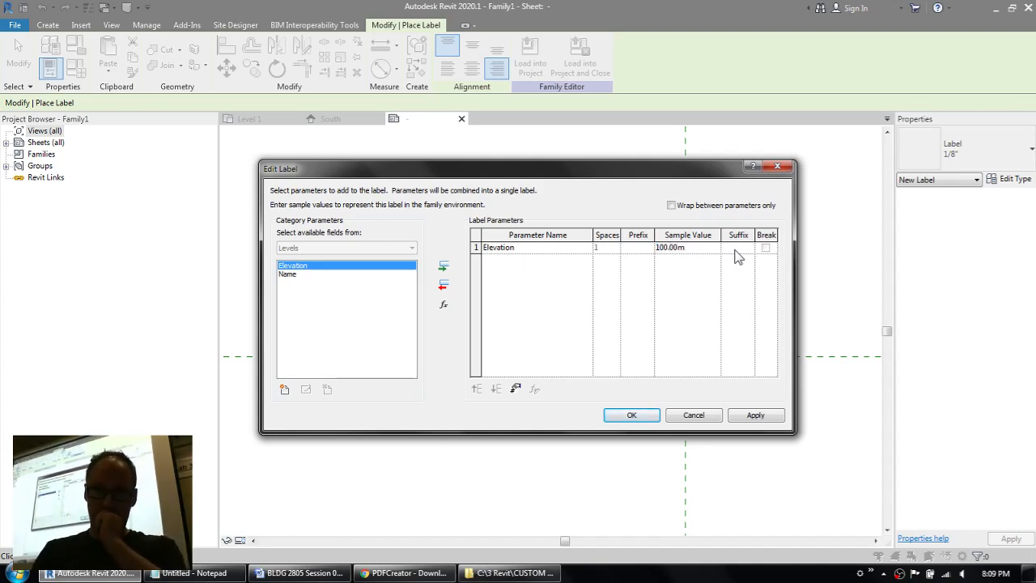
left_click(638, 416)
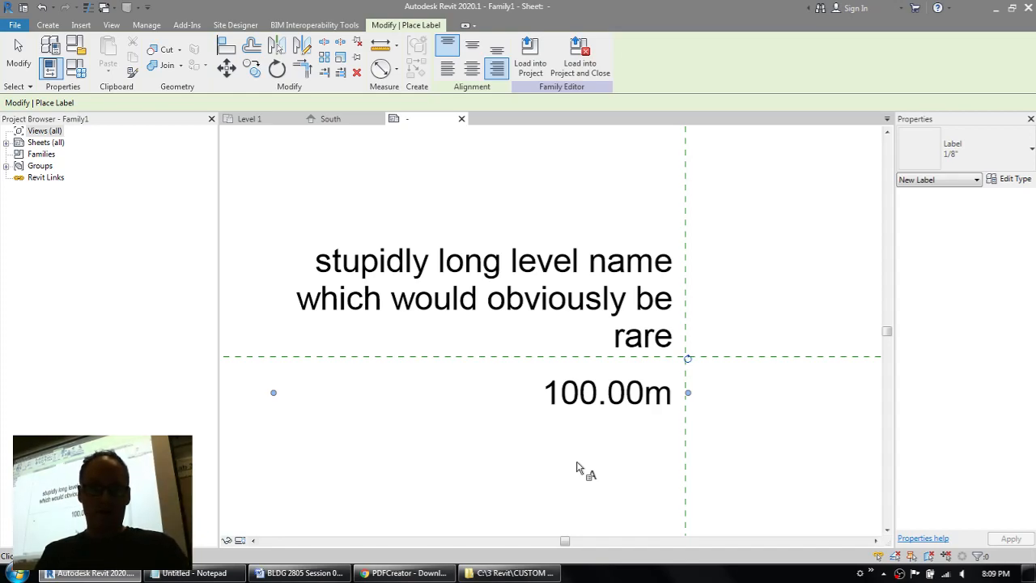
key("Escape")
key("Escape")
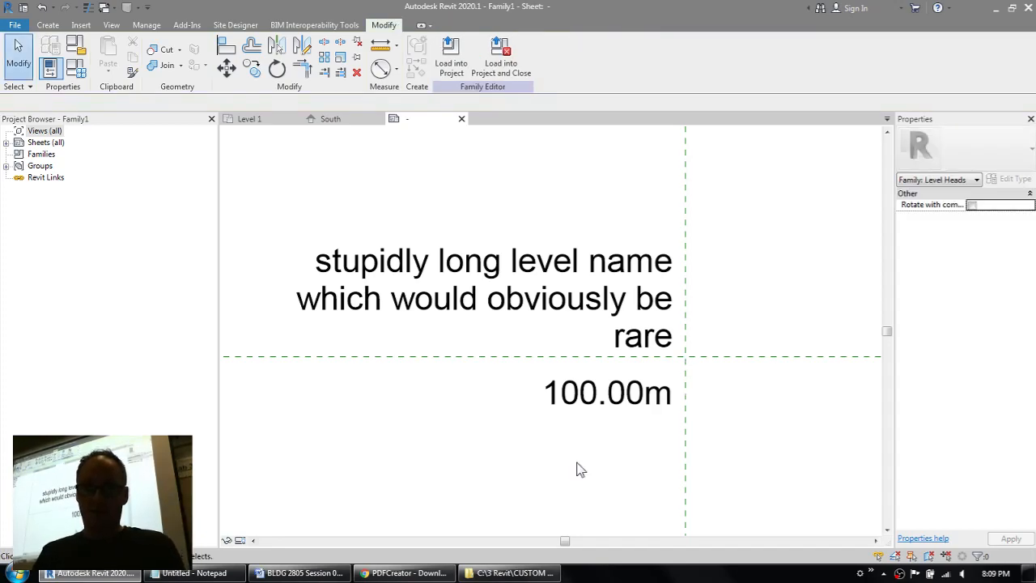
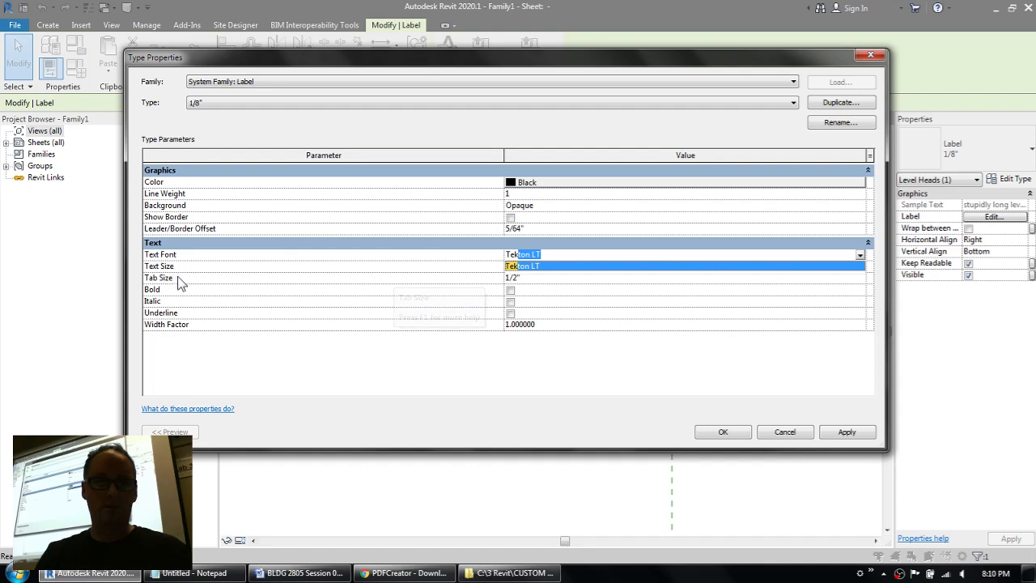
Step: Accept Tekton LT as the name label type's text font and set its text size to 3/32"
left_click(574, 290)
left_click(535, 265)
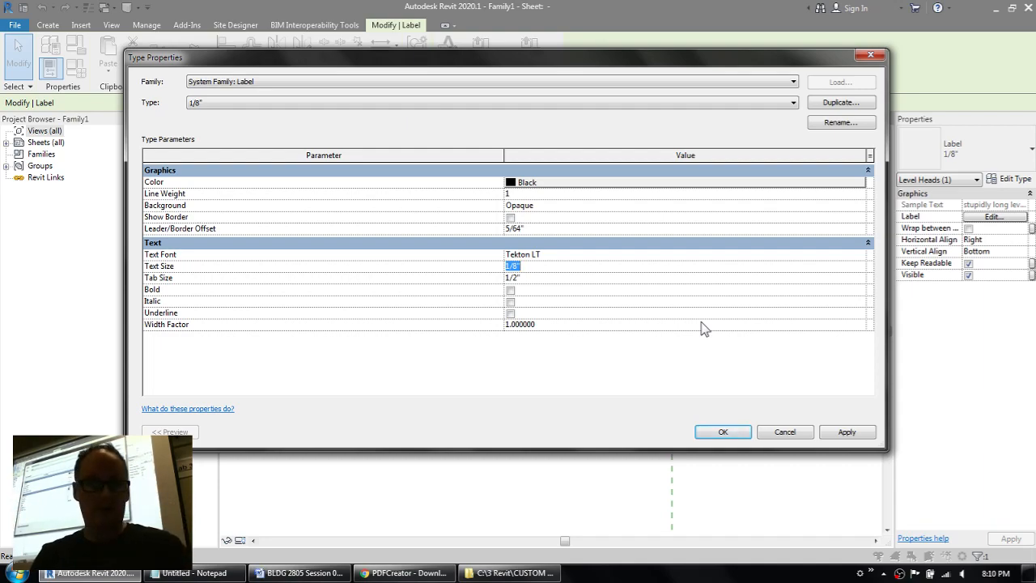
type("3/32")
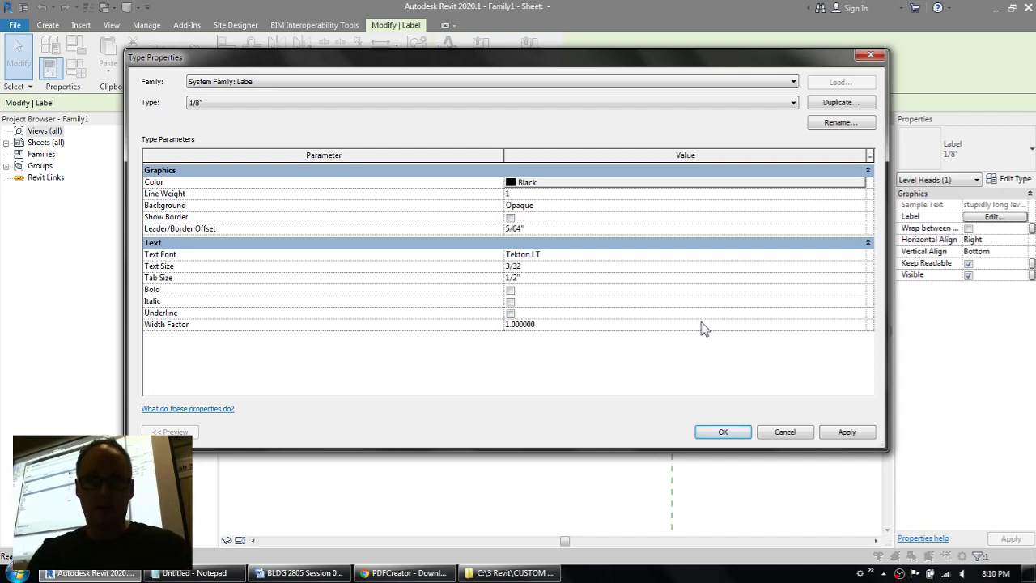
type("\"")
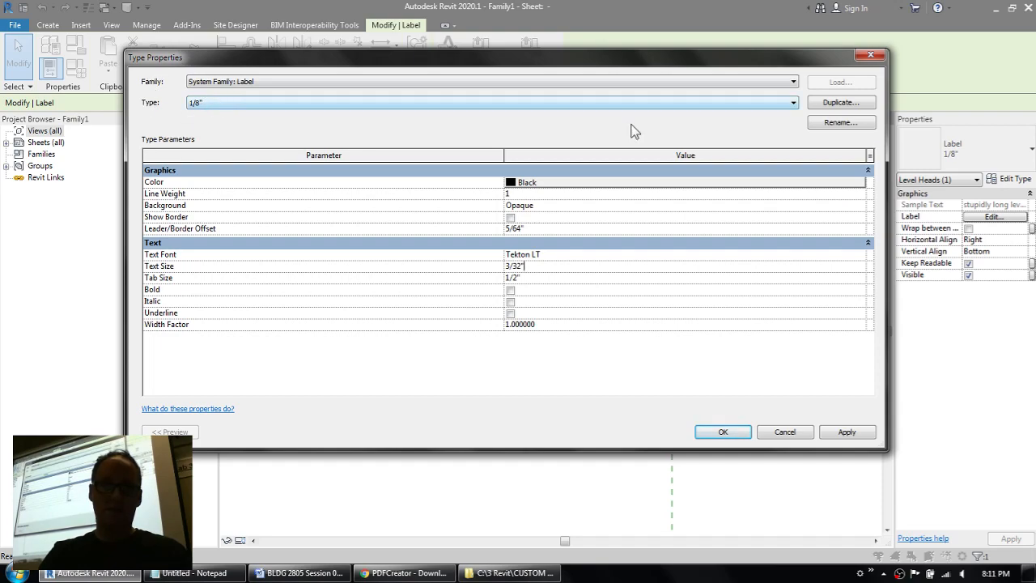
Step: Rename the label type to 3/32" and apply the type properties
left_click(871, 125)
type("3/")
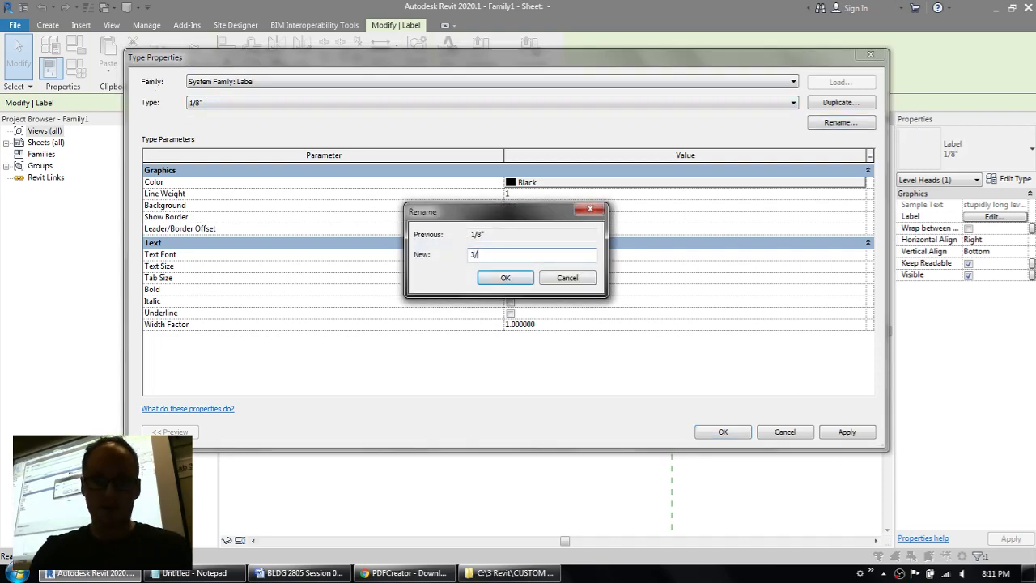
type("32\"")
key("Return")
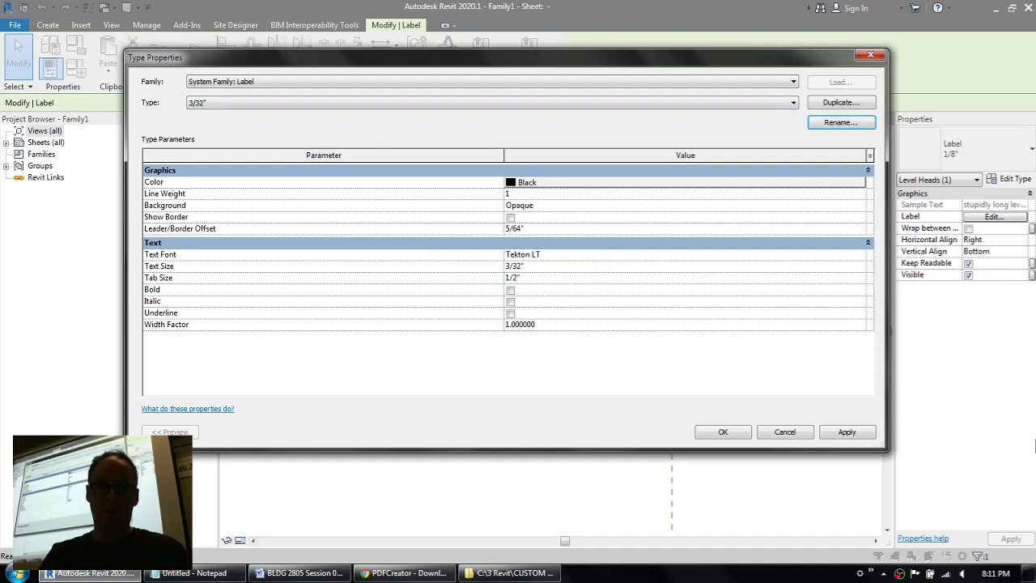
left_click(578, 255)
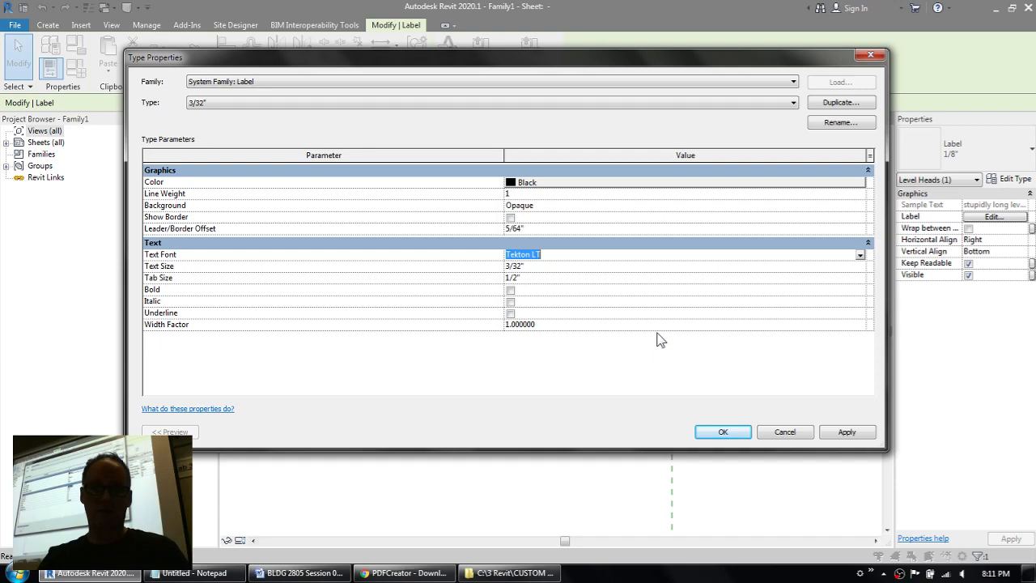
left_click(722, 431)
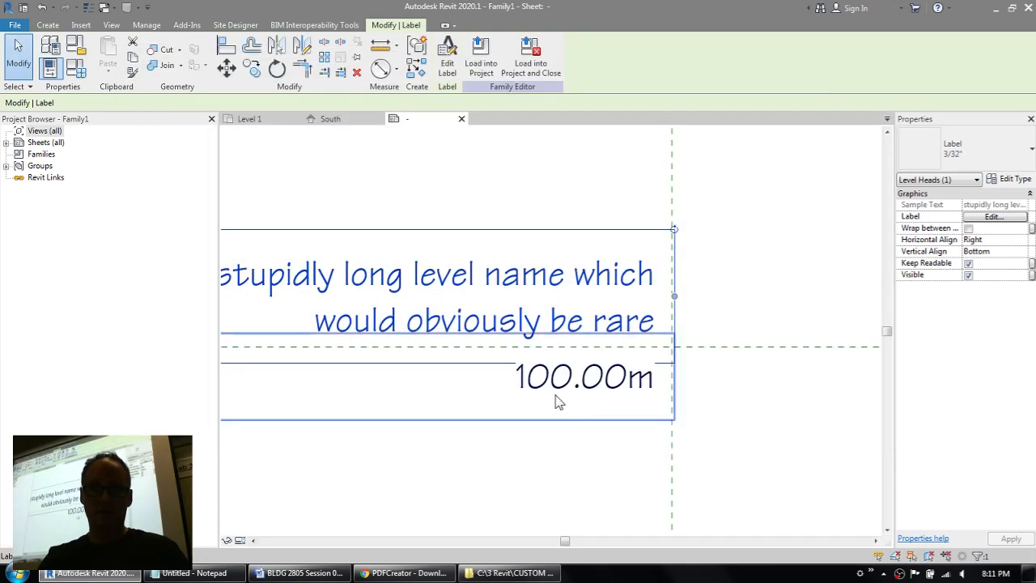
Step: Change the text font of the elevation label's type to Swis721 Lt BT, apply it and deselect the label
middle_click_drag(557, 402, 601, 370)
left_click(647, 373)
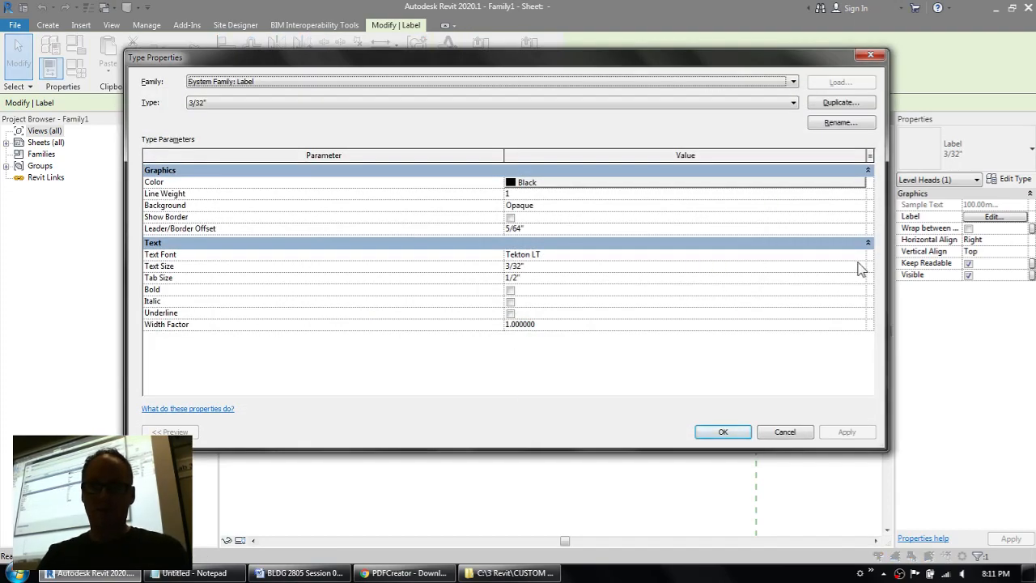
left_click(860, 255)
left_click(860, 255)
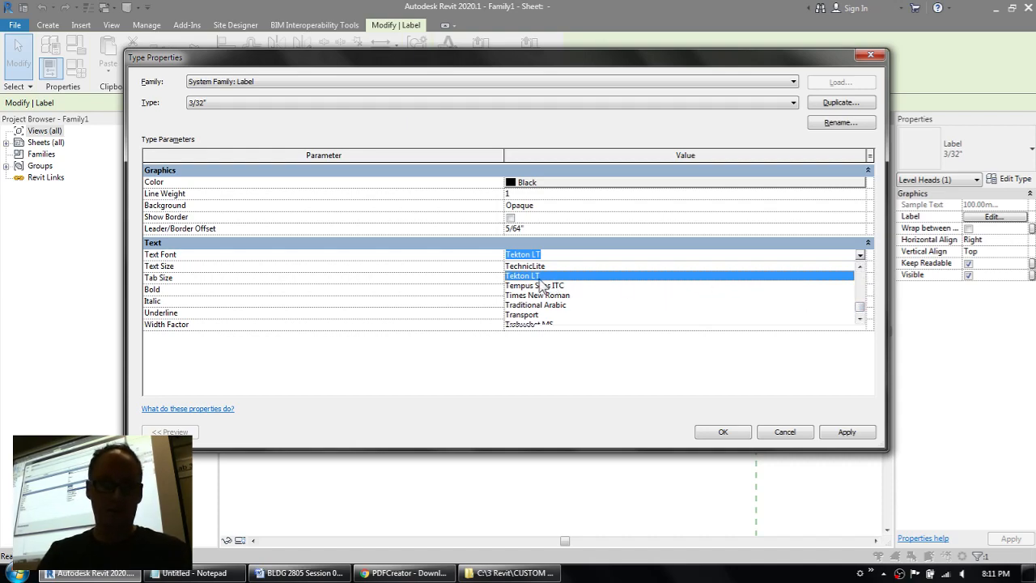
type("Swis721 BdCnOul BT")
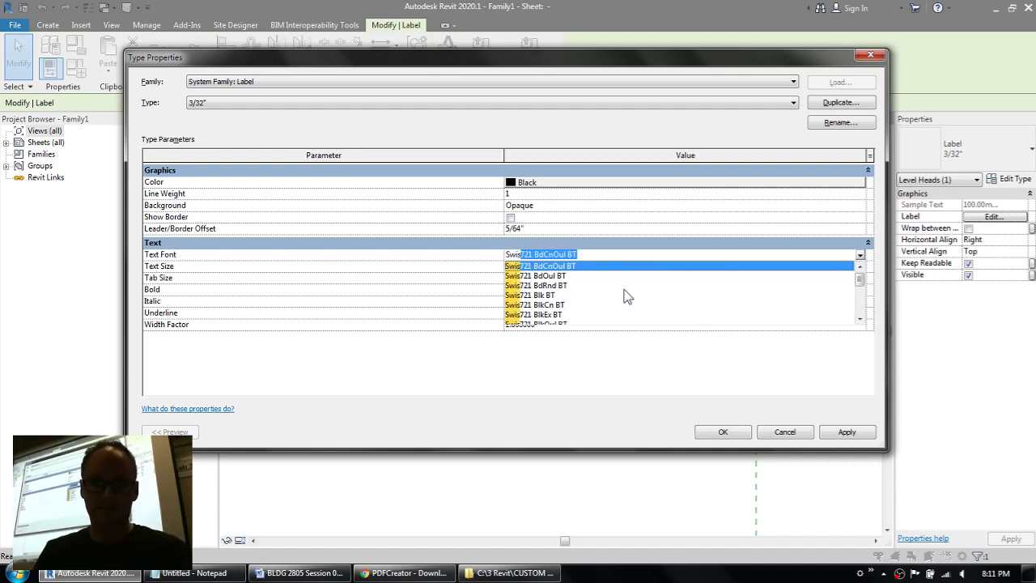
left_click(861, 319)
left_click(861, 318)
left_click(861, 319)
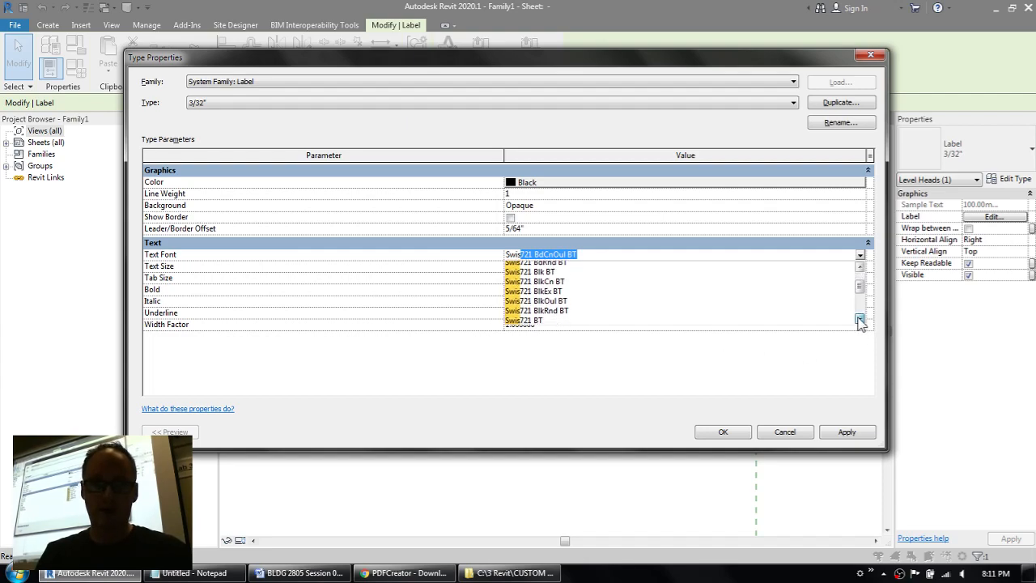
left_click(860, 304)
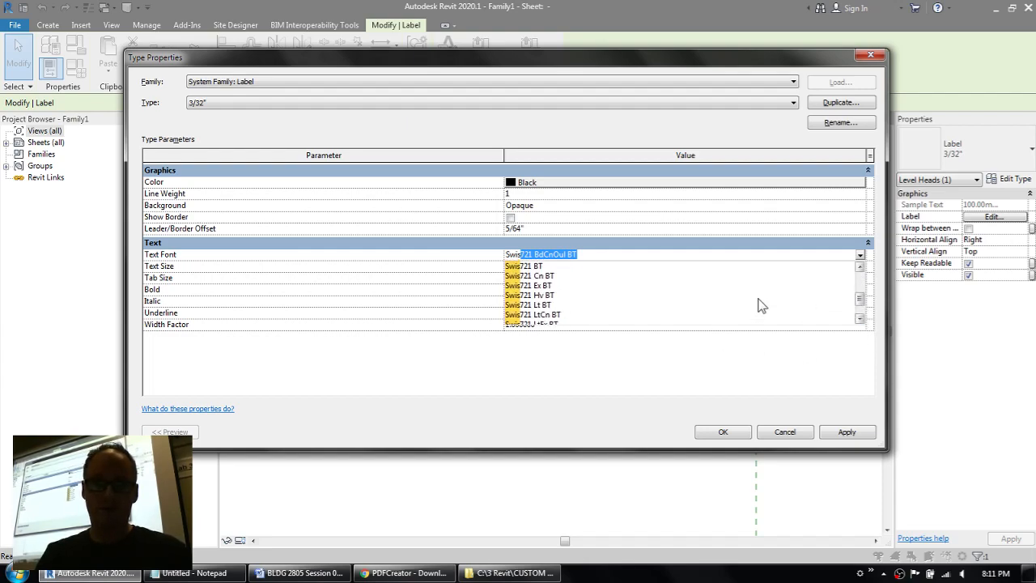
left_click(535, 305)
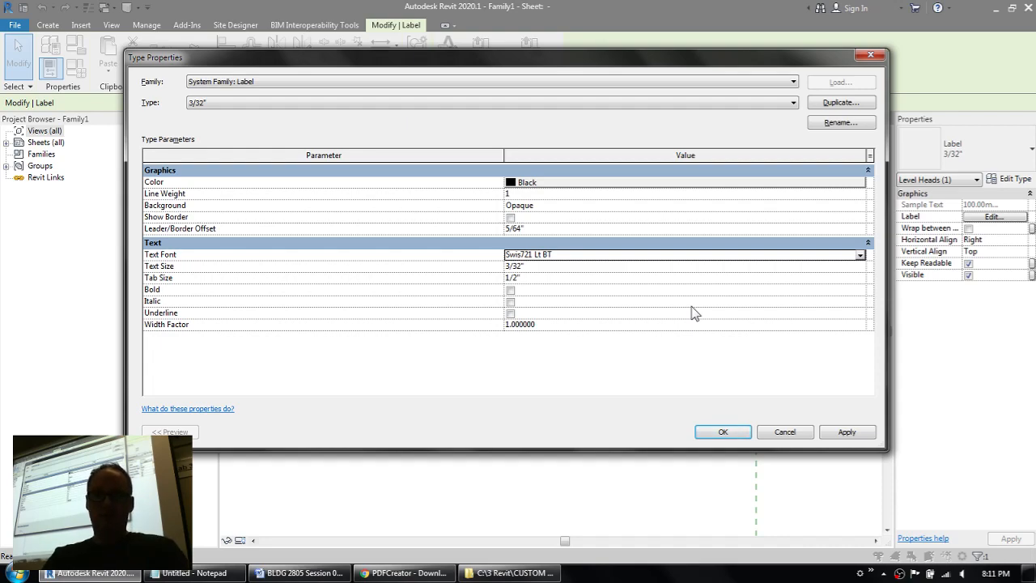
left_click(580, 257)
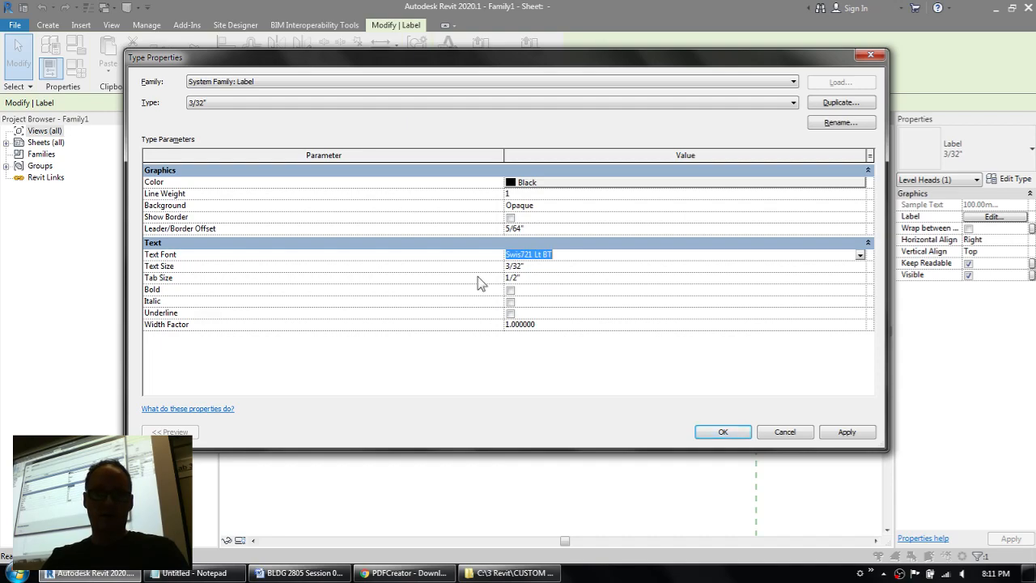
left_click(528, 267)
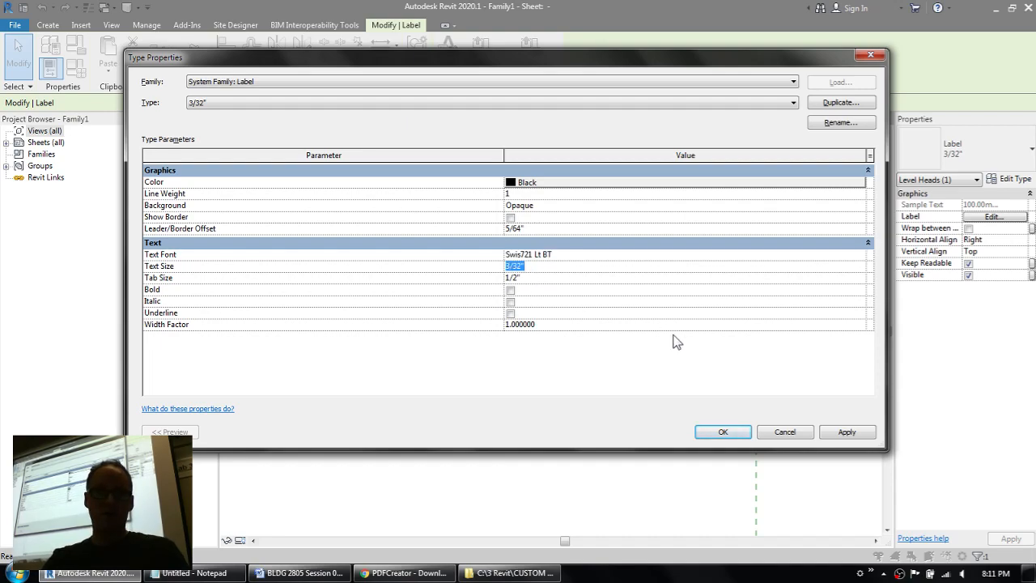
left_click(722, 431)
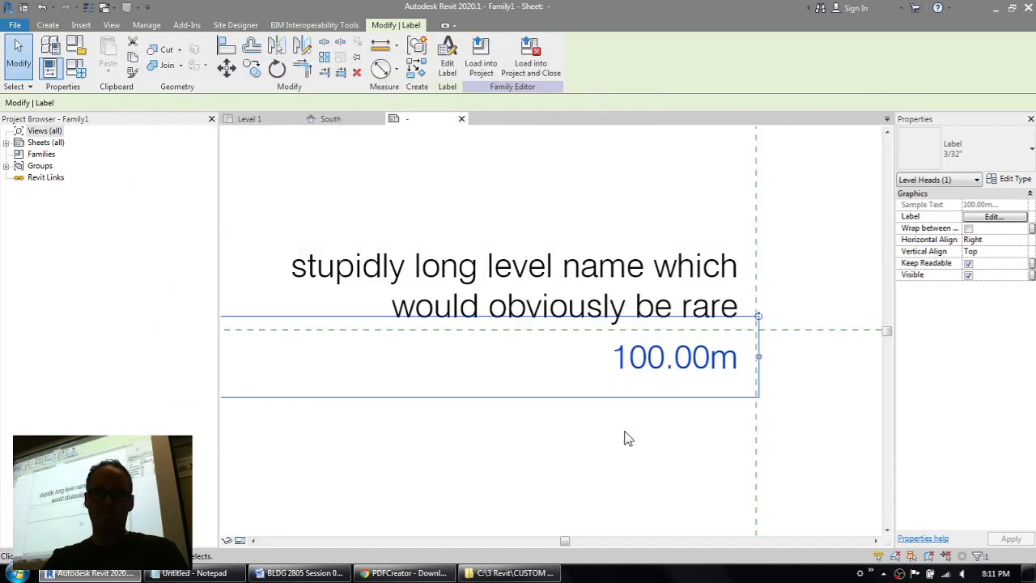
left_click(651, 438)
Step: Reopen the elevation label's type properties and set the background to Transparent
scroll(647, 405, "up", 2)
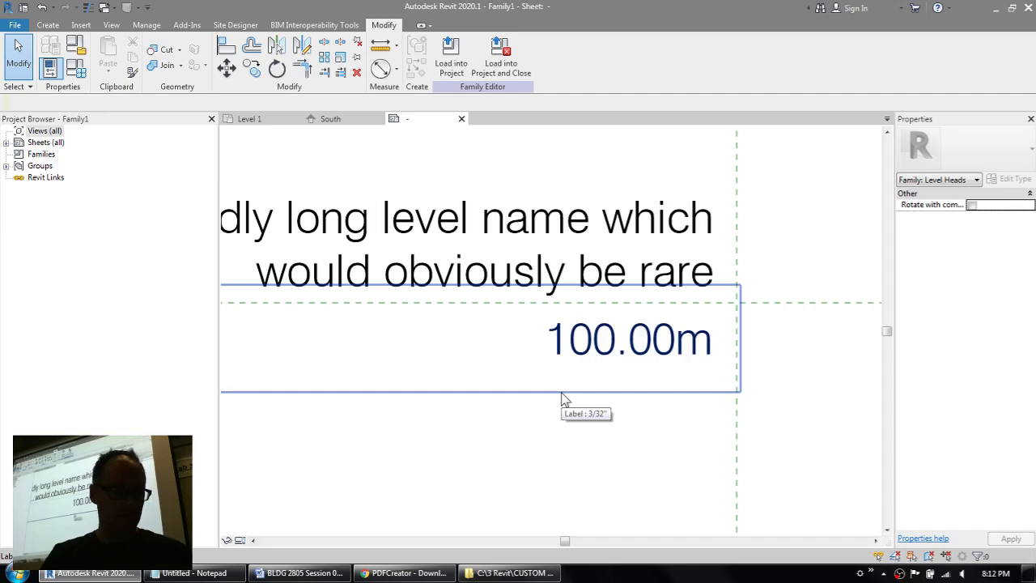
scroll(553, 393, "down", 2)
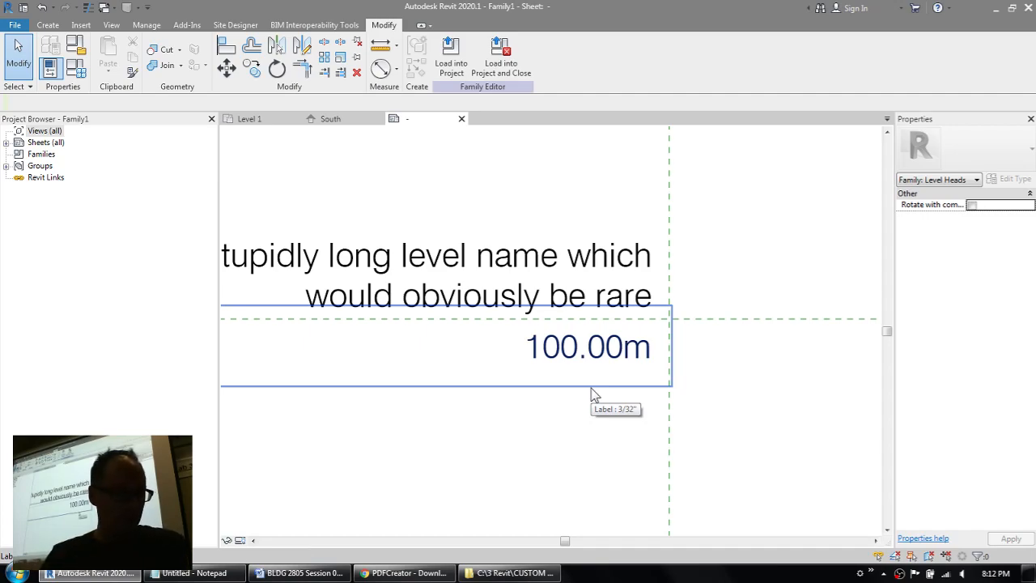
left_click(577, 364)
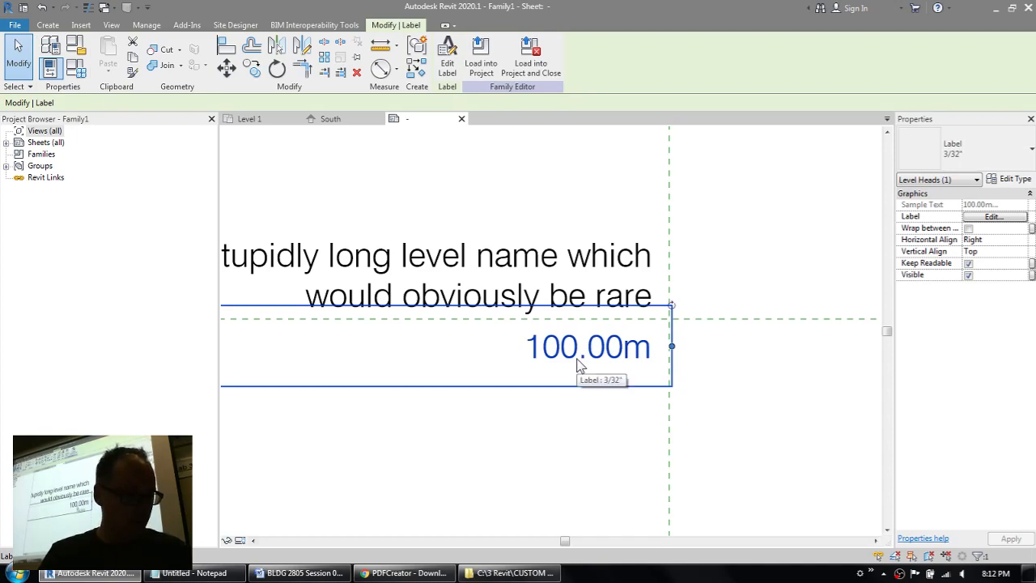
left_click(1011, 180)
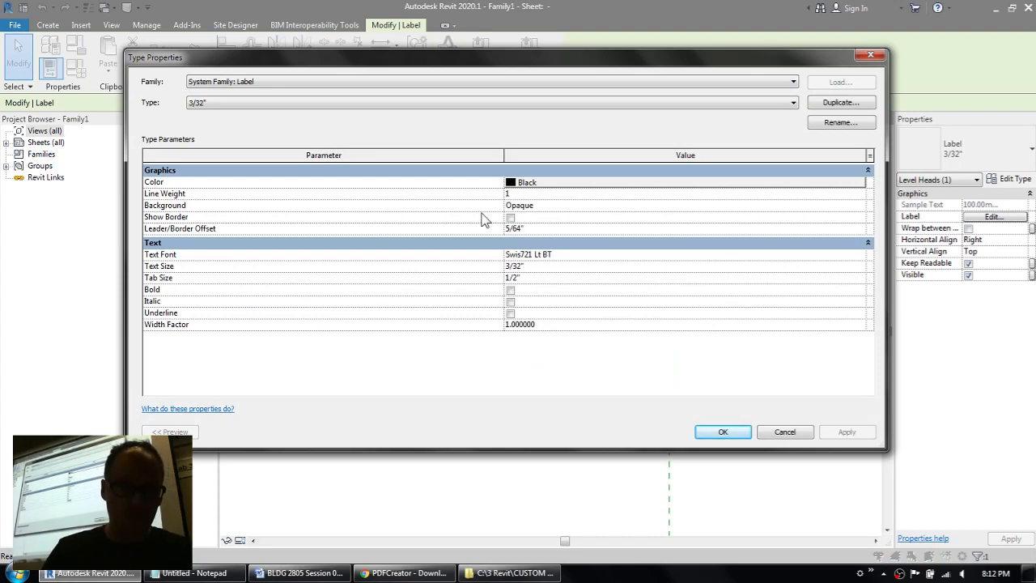
left_click(555, 208)
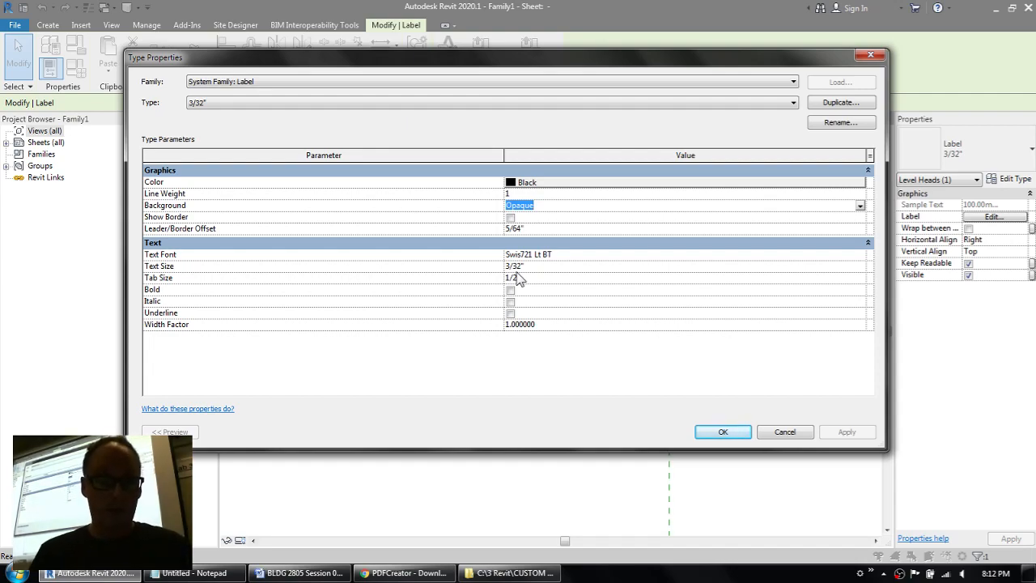
type("Transparent")
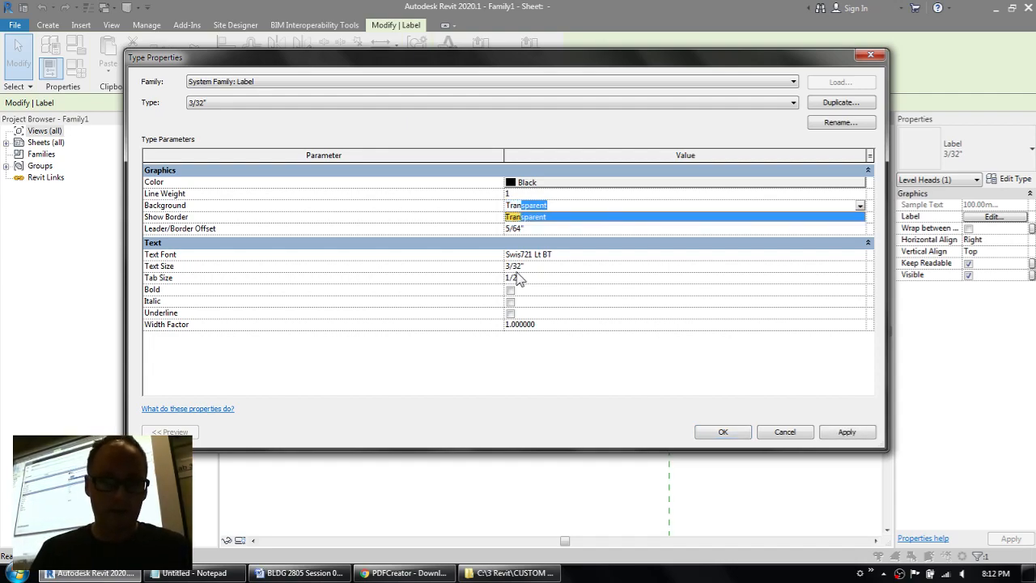
left_click(539, 216)
left_click(575, 217)
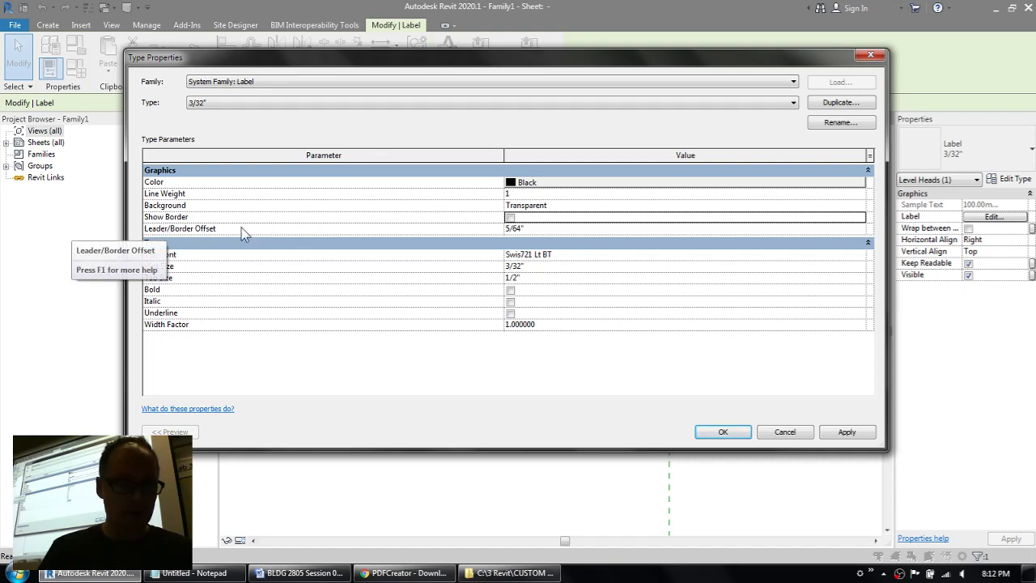
Step: Set the label type's leader/border offset to 1/32" and apply the type properties
left_click(548, 229)
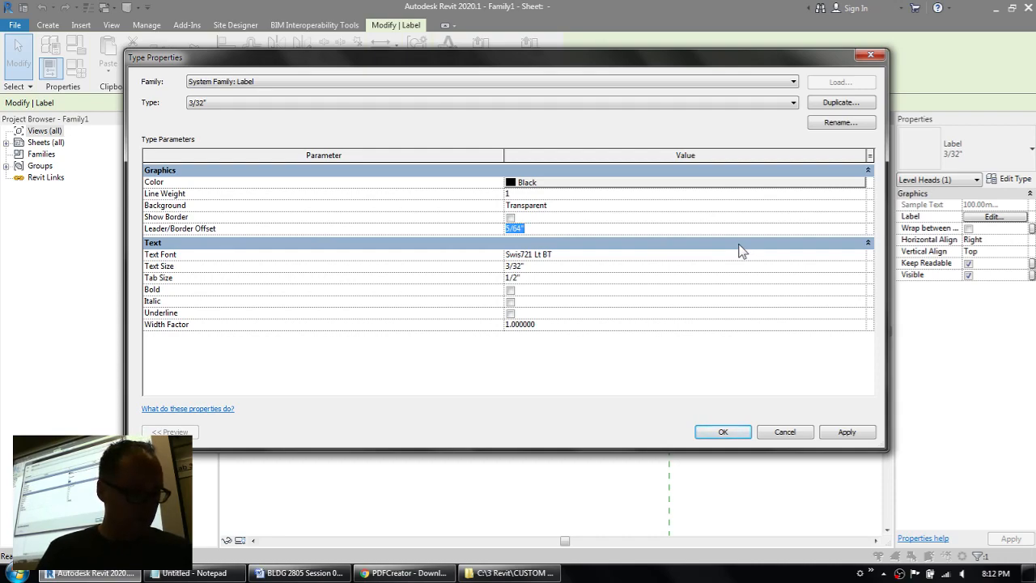
type("1/")
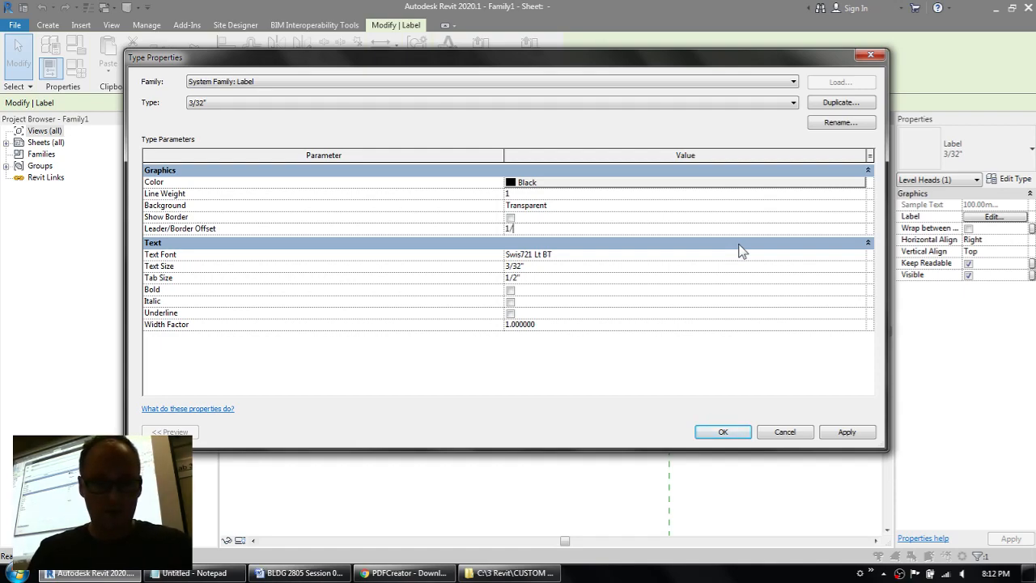
type("32\"")
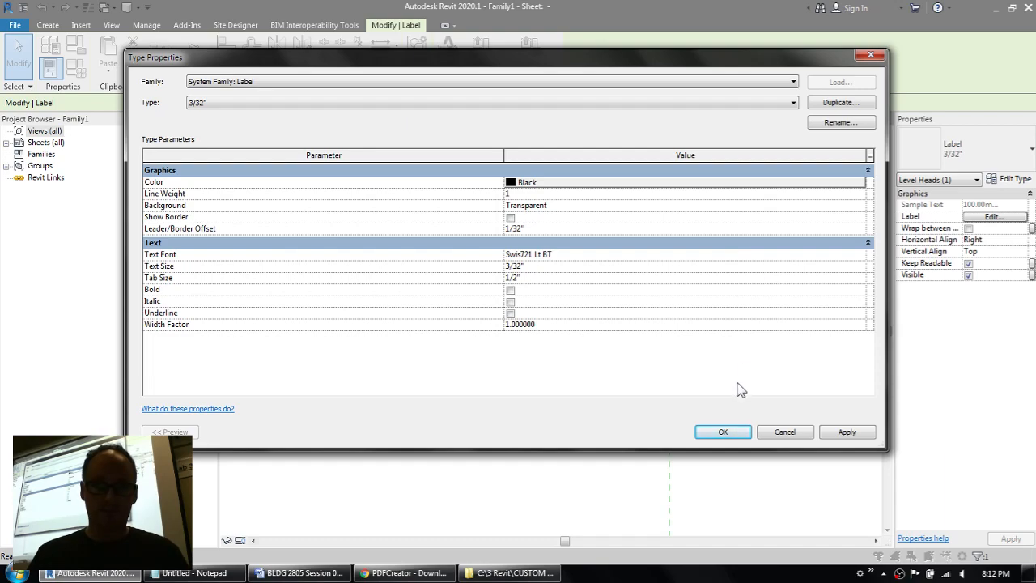
left_click(736, 431)
Step: Undo the label type change to compare the label boxes, restore it, and clear the selection
middle_click_drag(726, 365, 797, 339)
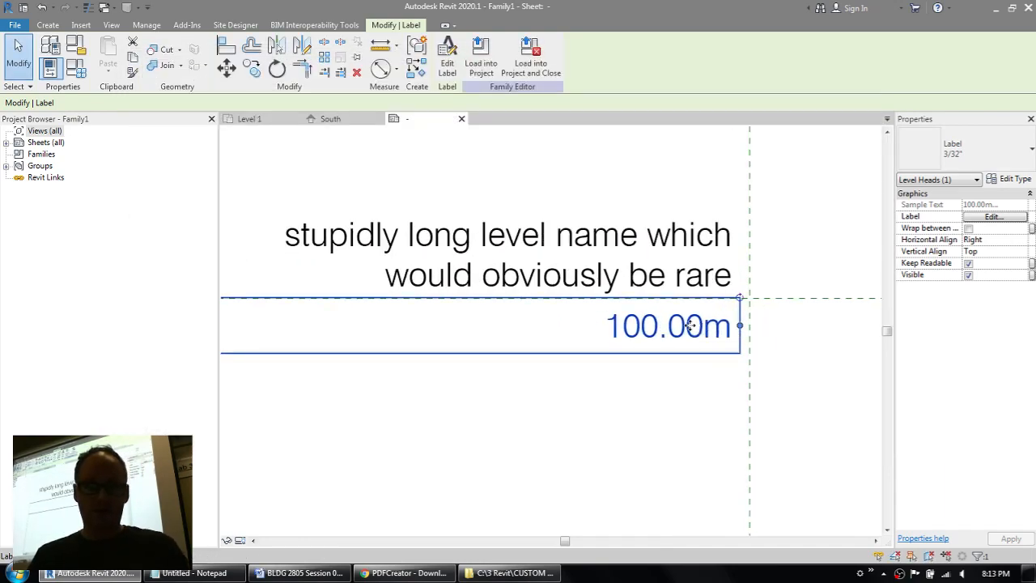
key("ctrl+z")
left_click(605, 351)
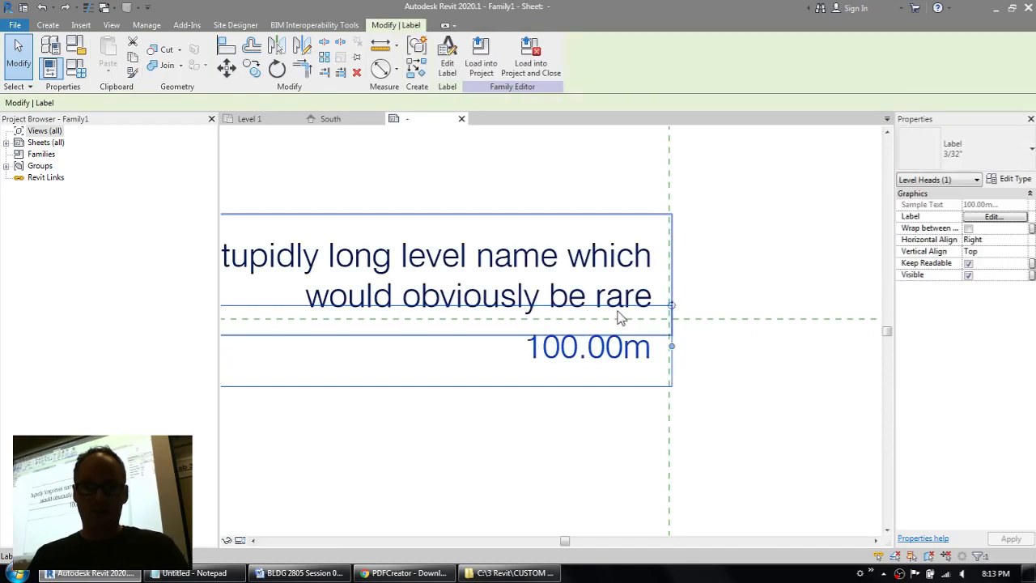
key("Escape")
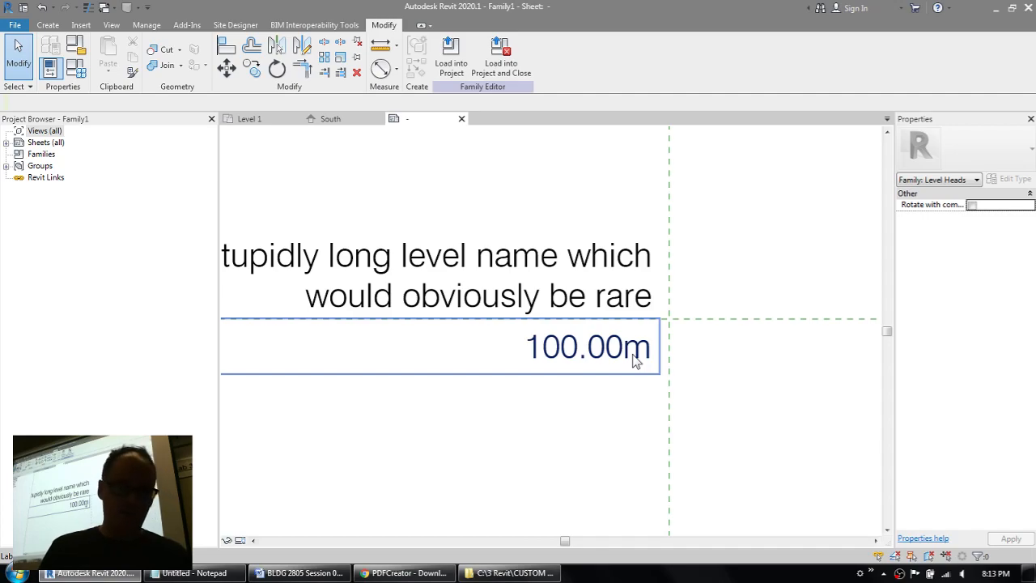
Step: Nudge the level name label down until the baseline of its last text line rests on the horizontal reference plane
scroll(672, 298, "up", 2)
scroll(647, 301, "up", 1)
scroll(561, 312, "up", 1)
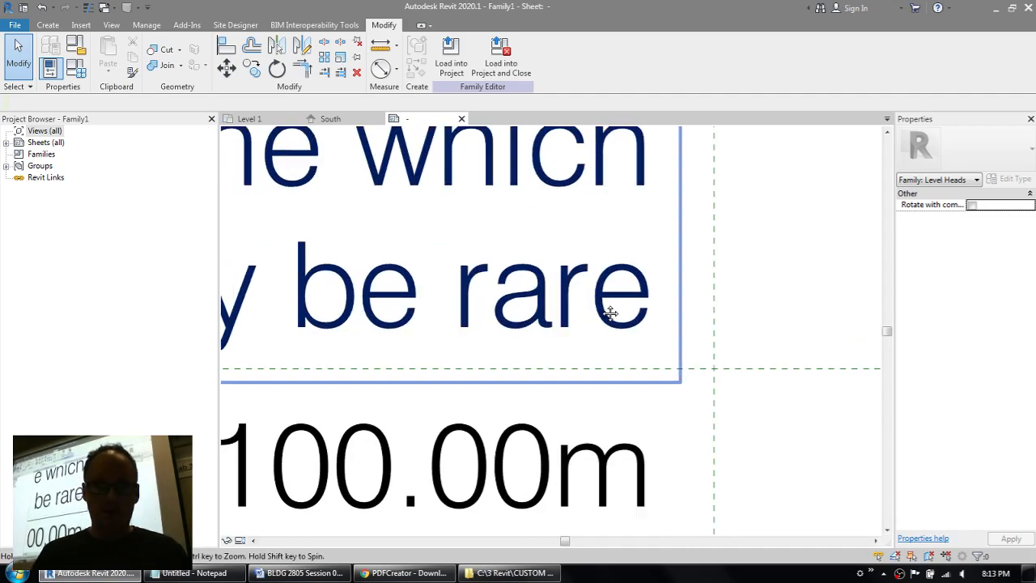
left_click(578, 308)
key("Down")
key("Down")
key("Down")
key("Down")
key("Down")
key("Down")
key("Down")
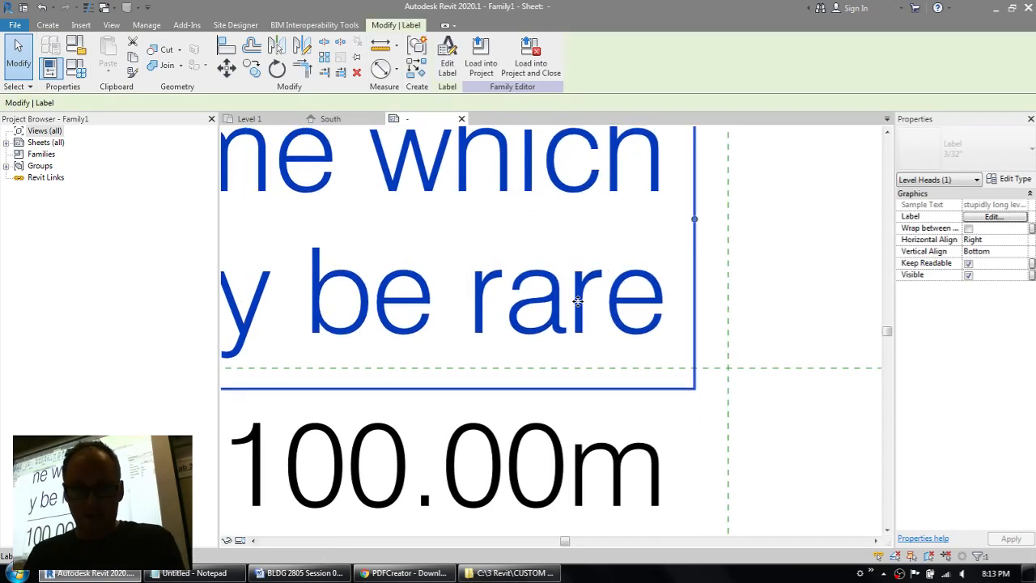
key("Down")
key("Down")
key("Down")
key("Down")
key("Down")
key("Down")
key("Down")
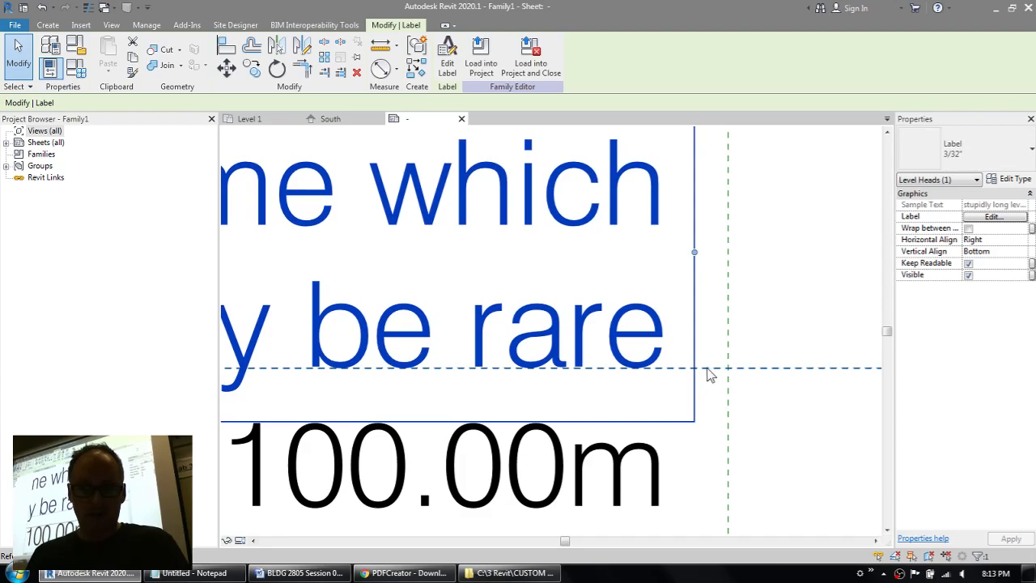
Step: Move the level name label straight up 1/32" so its last line sits above the horizontal reference plane
middle_click_drag(526, 402, 855, 365)
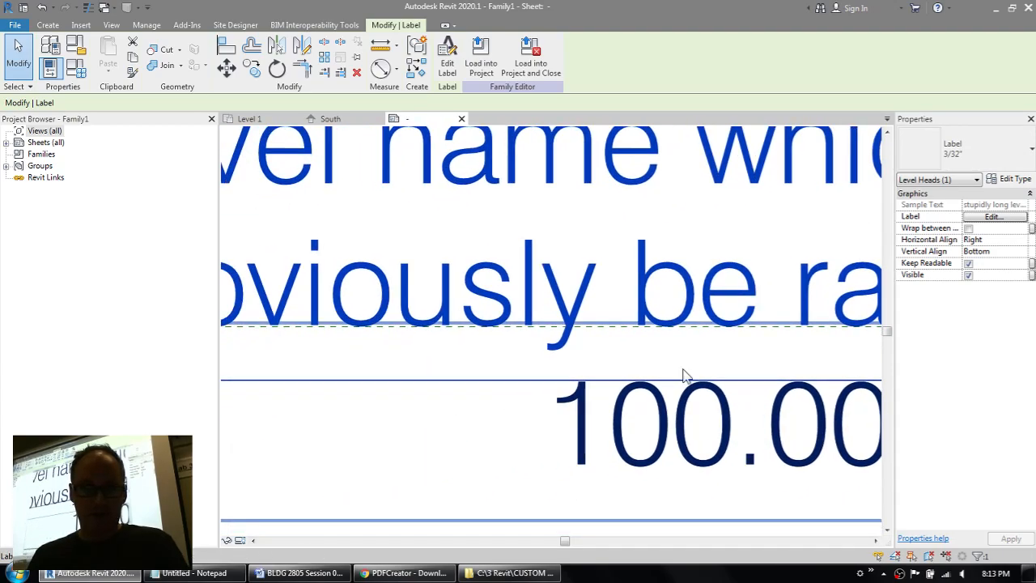
middle_click_drag(450, 453, 262, 450)
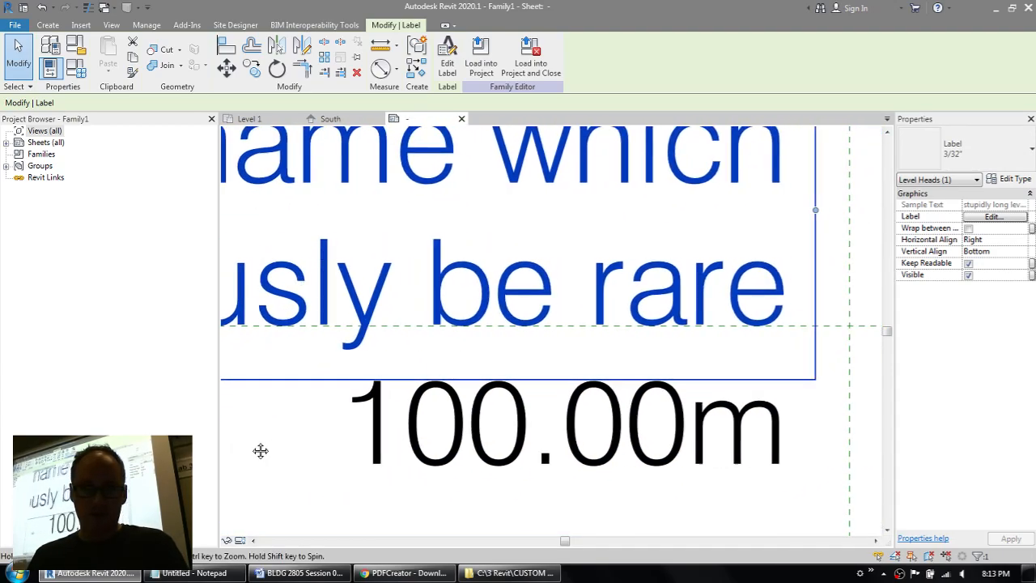
key("m")
key("v")
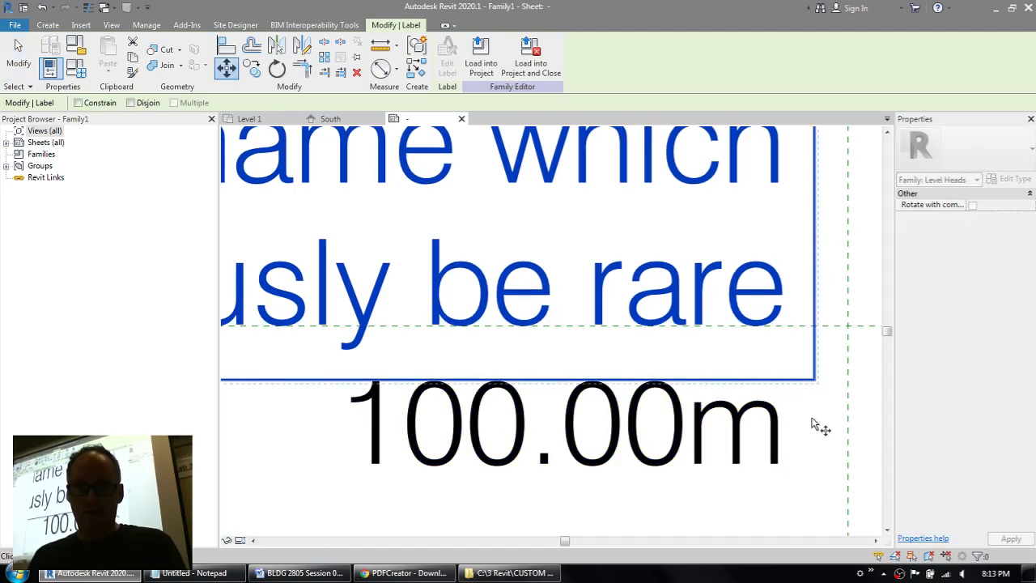
left_click(813, 416)
type("1/32")
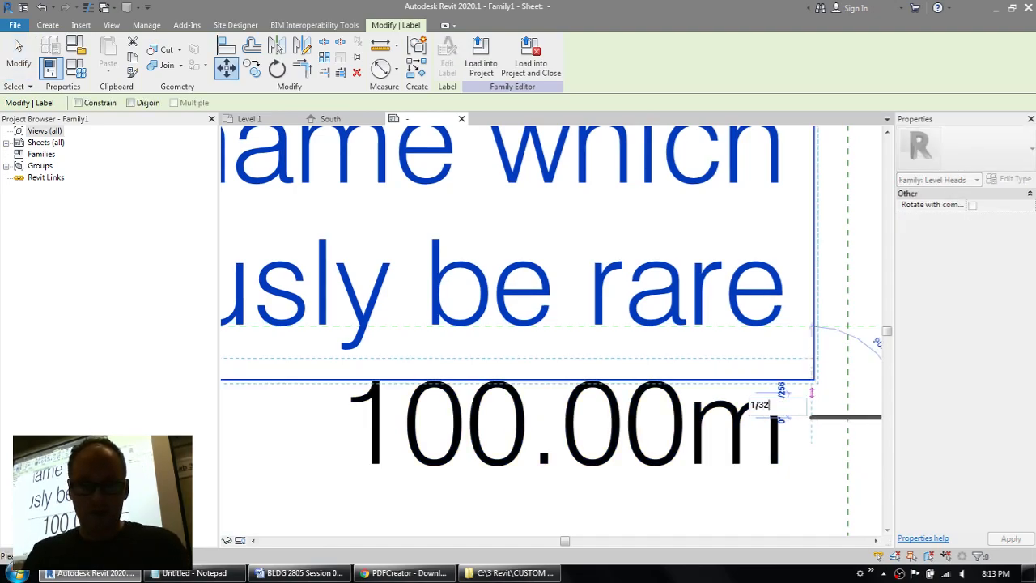
type("\"")
key("Return")
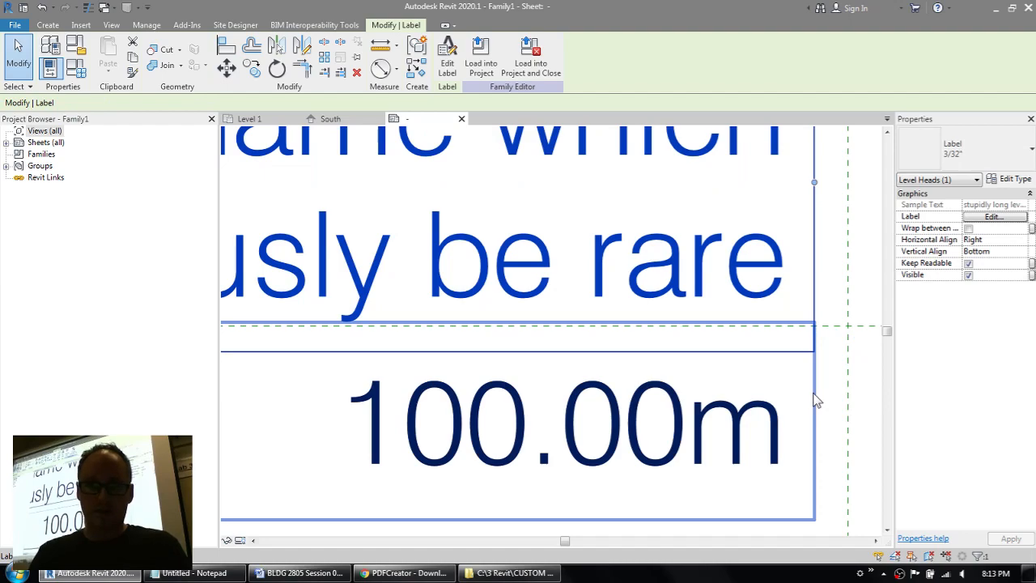
Step: Nudge the 100.00m elevation label up until the top of its text meets the horizontal reference plane
left_click(738, 420)
key("Up")
key("Up")
key("Up")
key("Up")
key("Up")
key("Up")
key("Up")
key("Up")
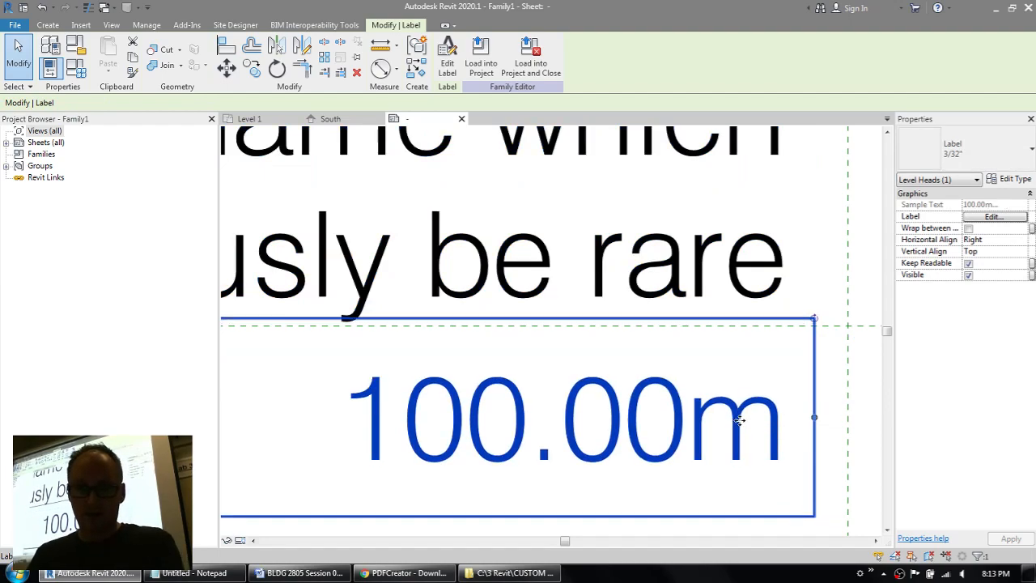
key("Up")
key("Up")
key("Up")
key("Up")
key("Up")
key("Up")
key("Up")
key("Up")
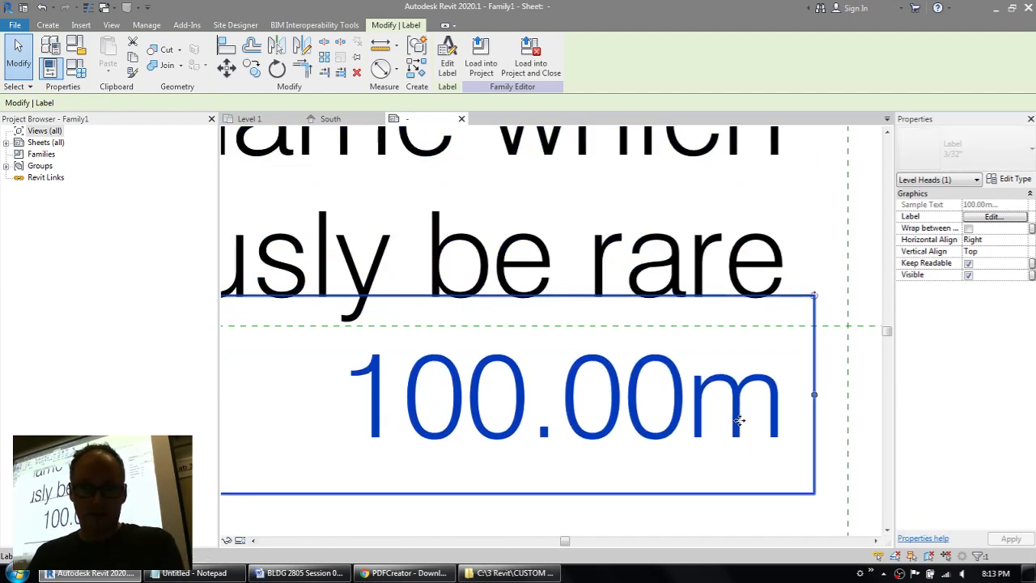
key("Up")
key("Up")
key("Up")
key("Up")
key("Up")
key("Up")
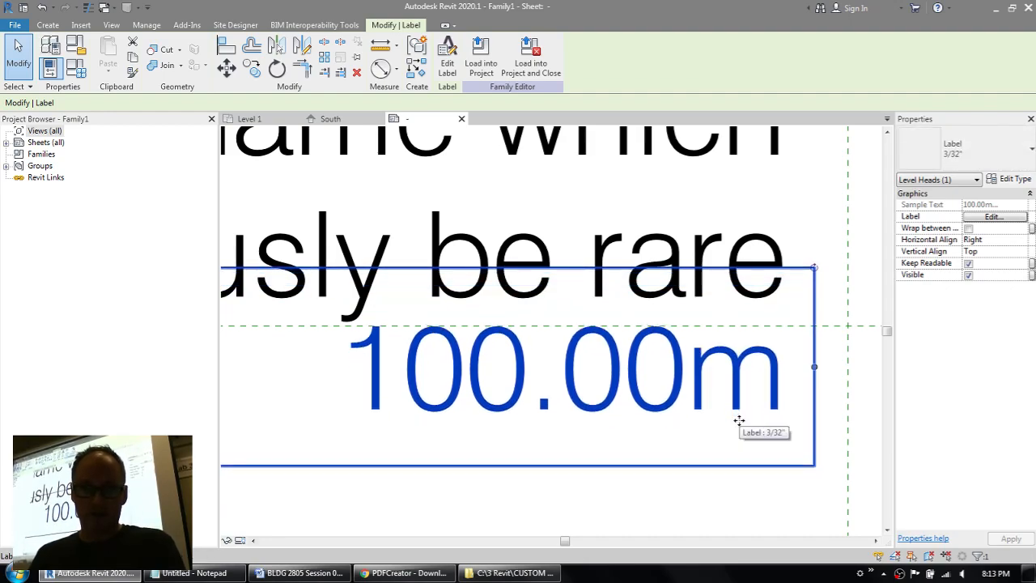
Step: Move the elevation label straight down 1/32" from the horizontal reference plane and clear the selection
middle_click_drag(738, 420, 684, 418)
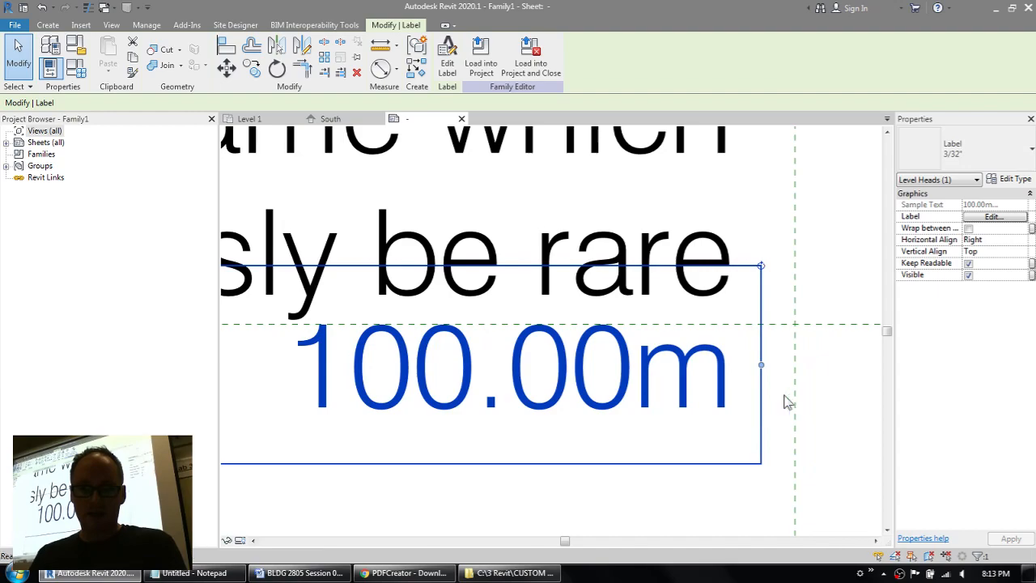
key("m")
key("v")
left_click(821, 359)
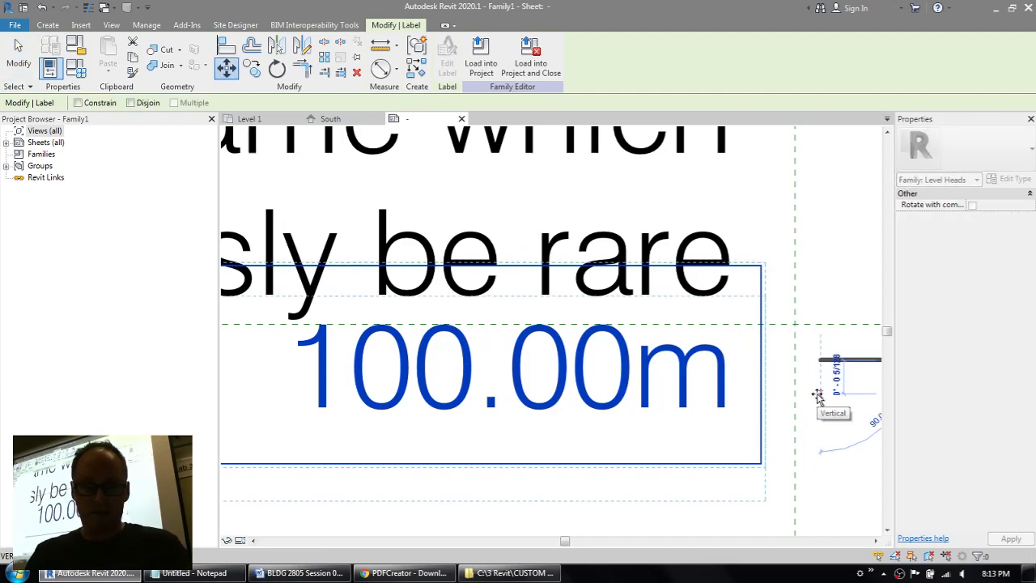
type("1/32\"")
key("Return")
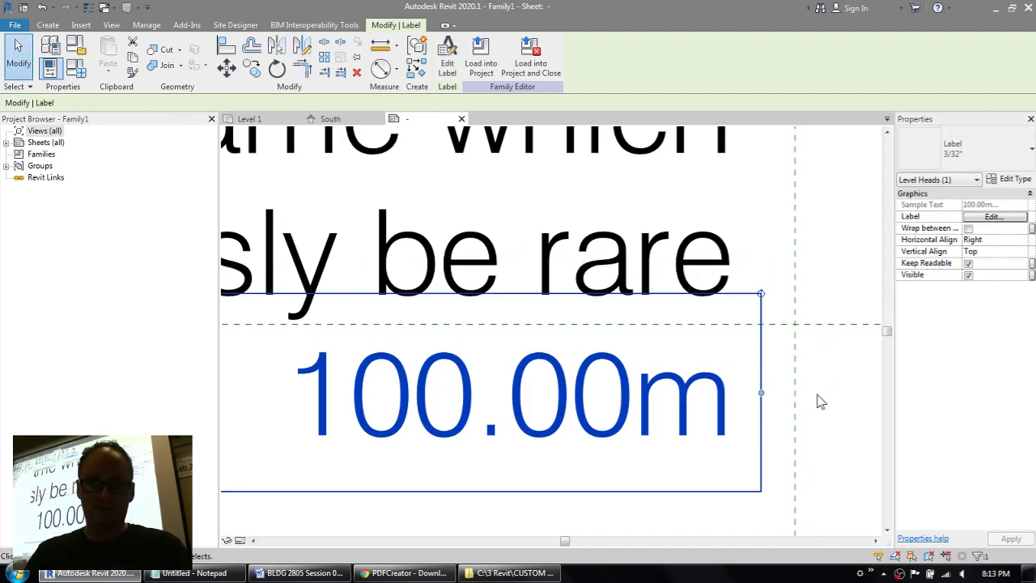
scroll(820, 401, "down", 4)
left_click(709, 477)
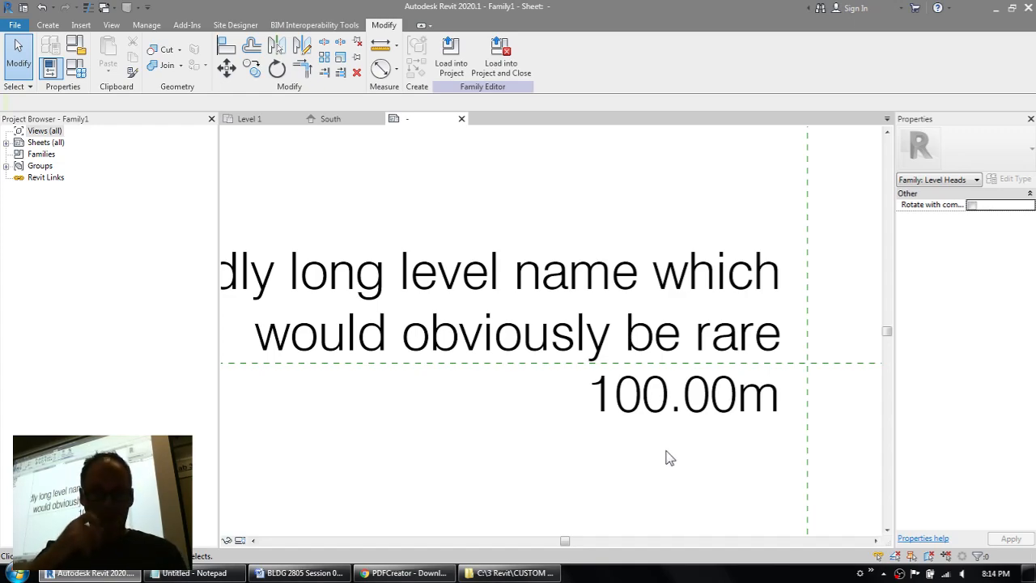
Step: Copy the elevation label 3/16" straight down, below the original, and clear the selection
scroll(665, 457, "down", 2)
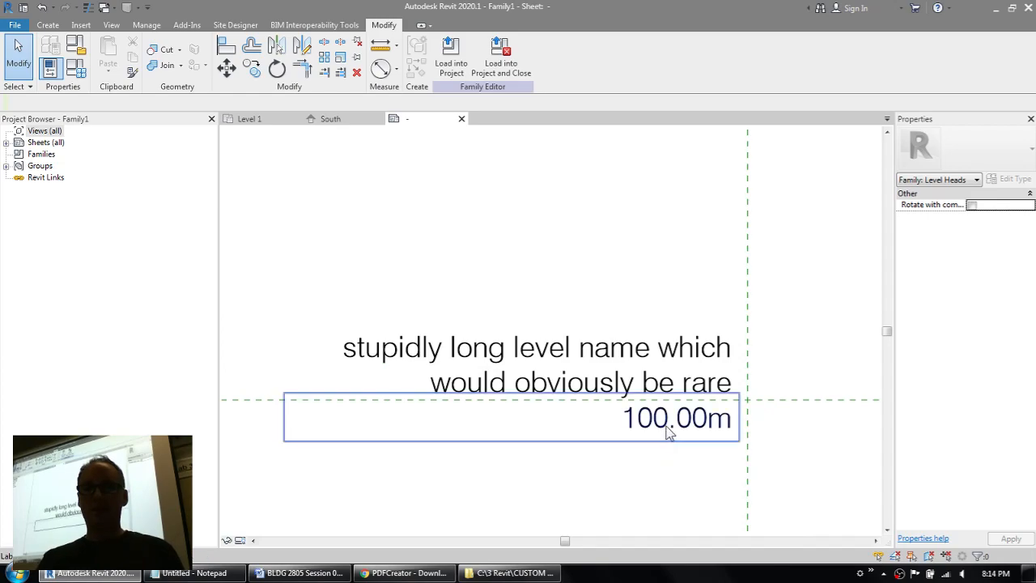
left_click(666, 429)
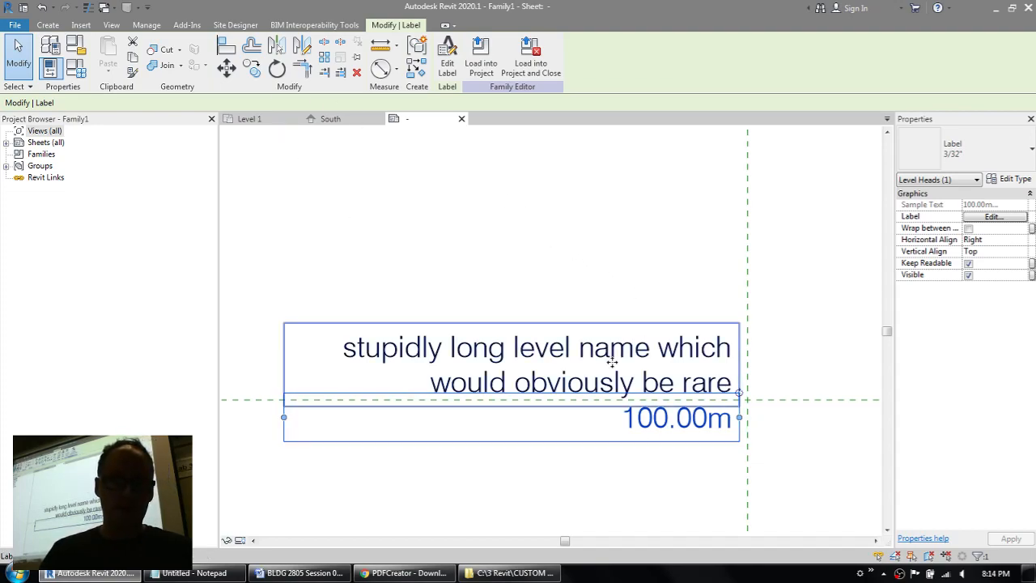
left_click(251, 68)
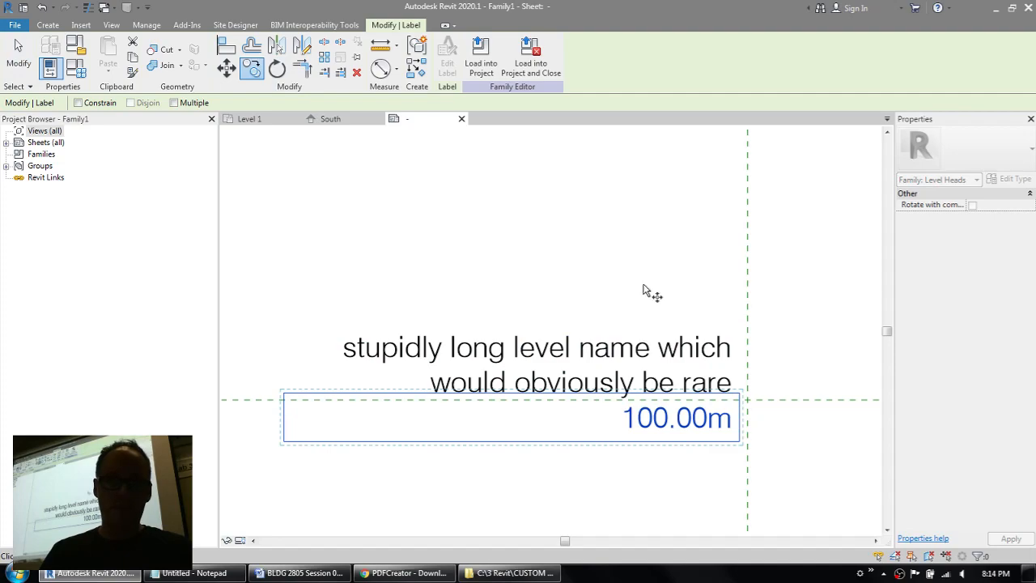
left_click(640, 243)
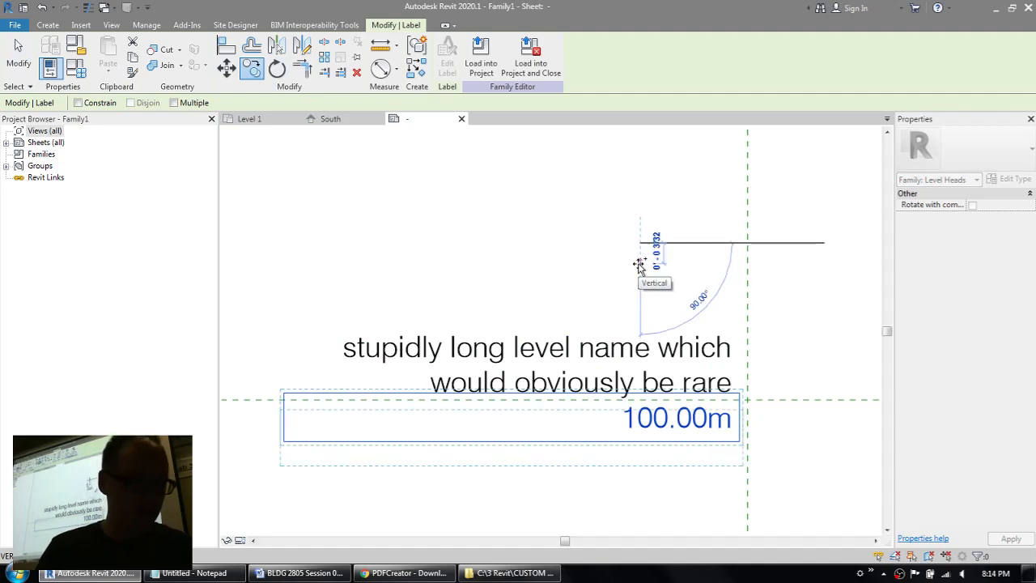
type("3/16")
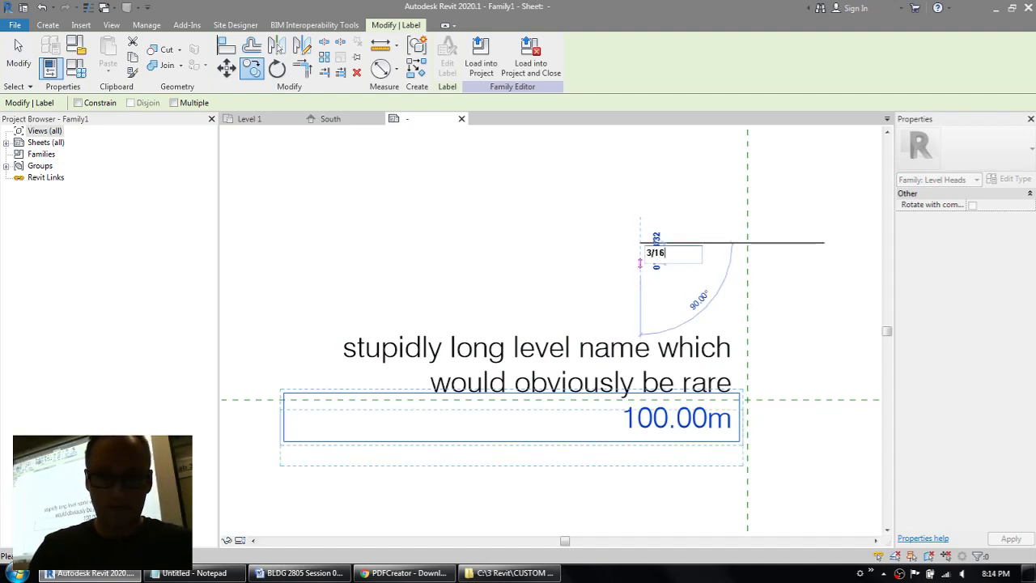
type("\"")
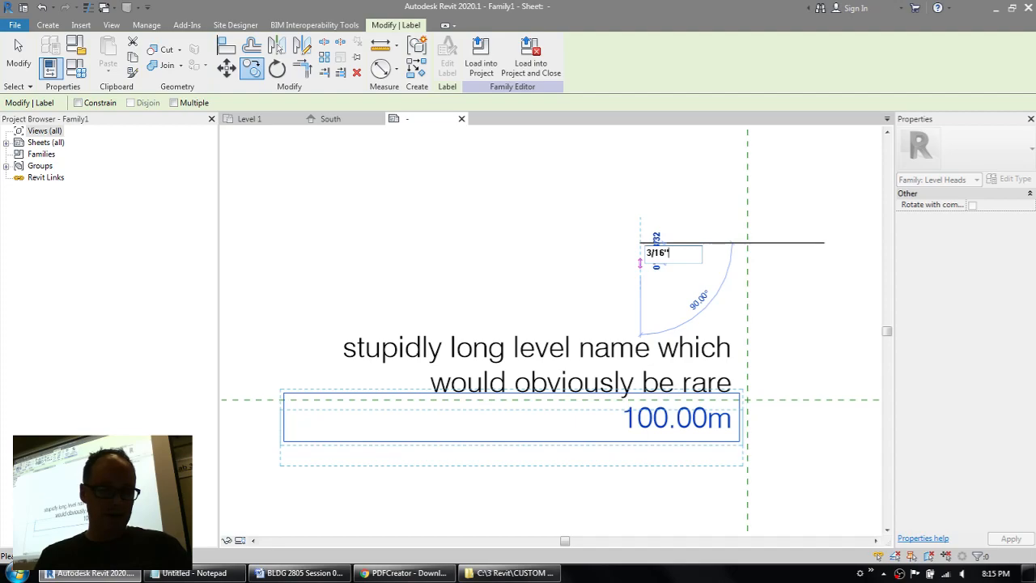
key("Return")
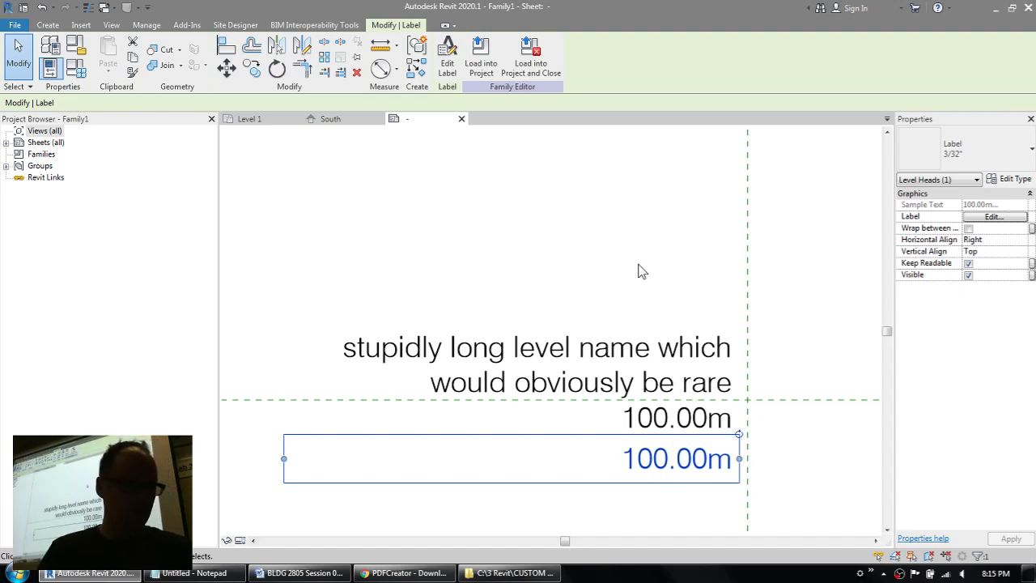
left_click(638, 271)
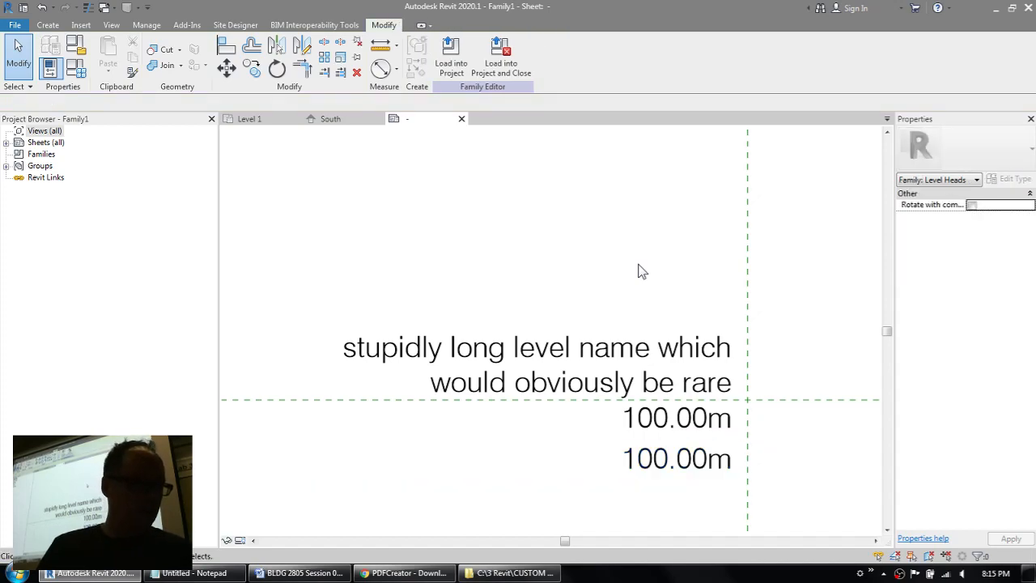
Step: Edit the lower elevation label copy and open the format settings of its Elevation parameter
left_click(660, 468)
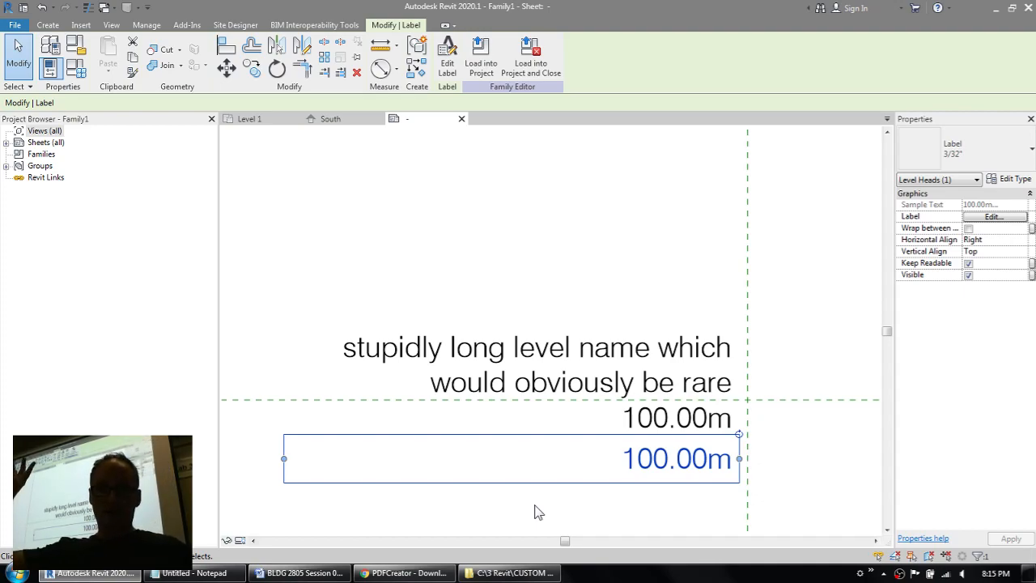
left_click(456, 77)
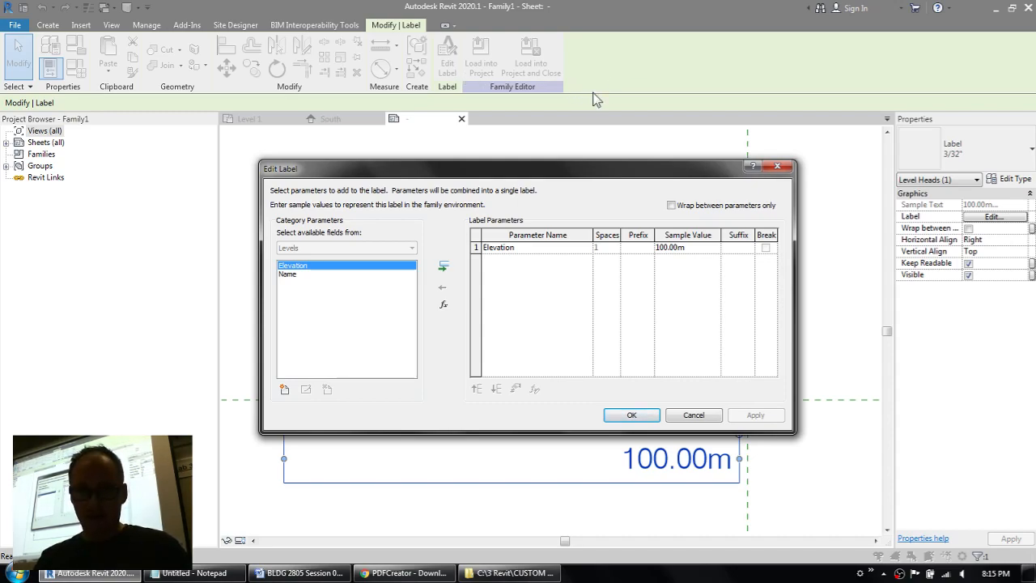
left_click(499, 250)
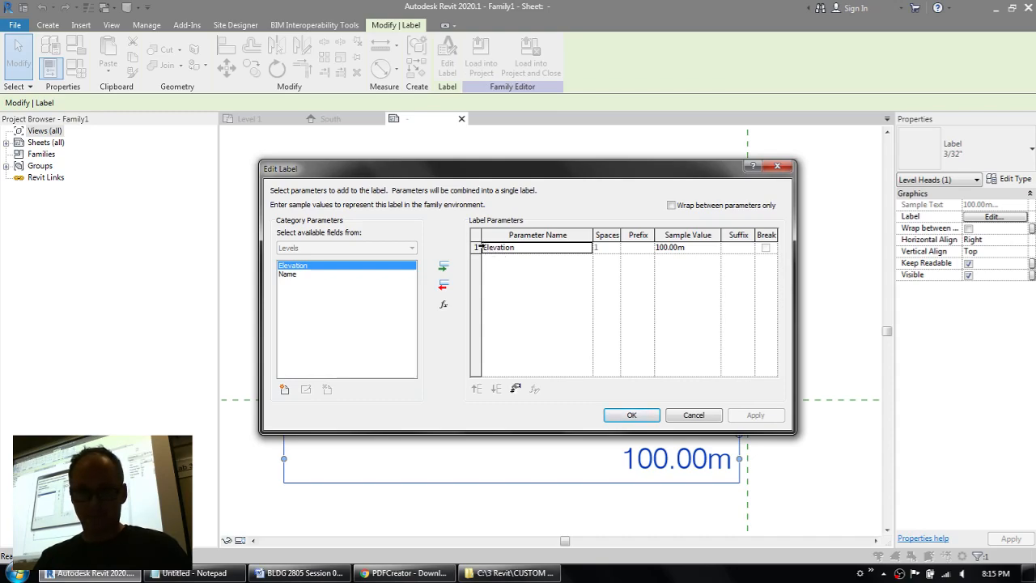
left_click(478, 246)
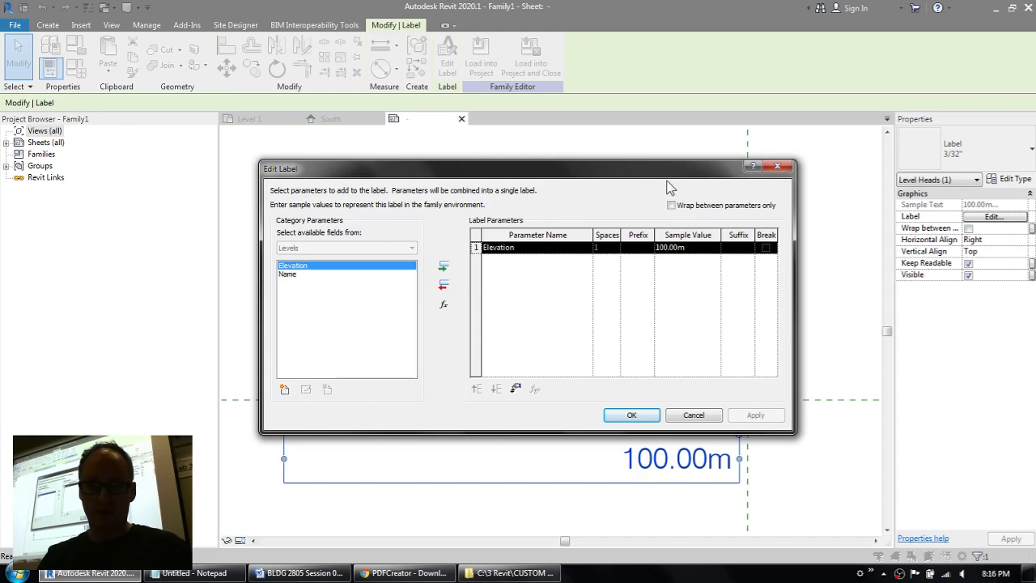
left_click_drag(666, 169, 483, 98)
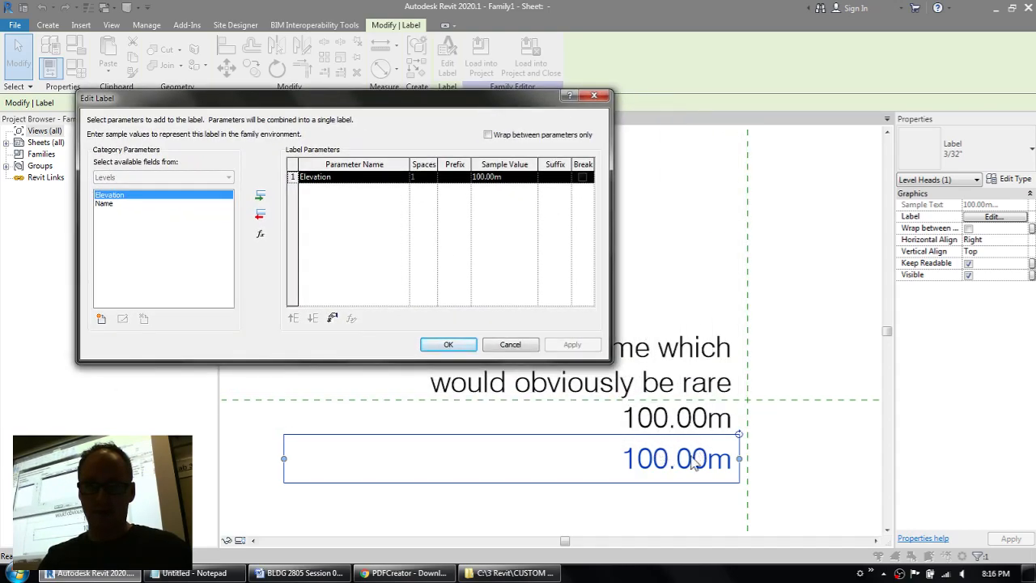
left_click(333, 320)
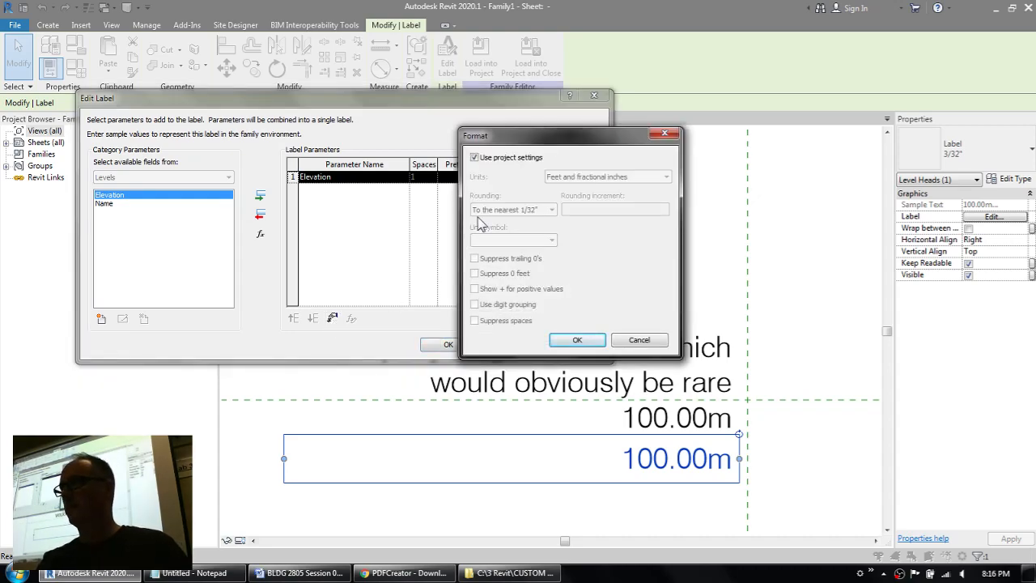
left_click_drag(524, 137, 719, 190)
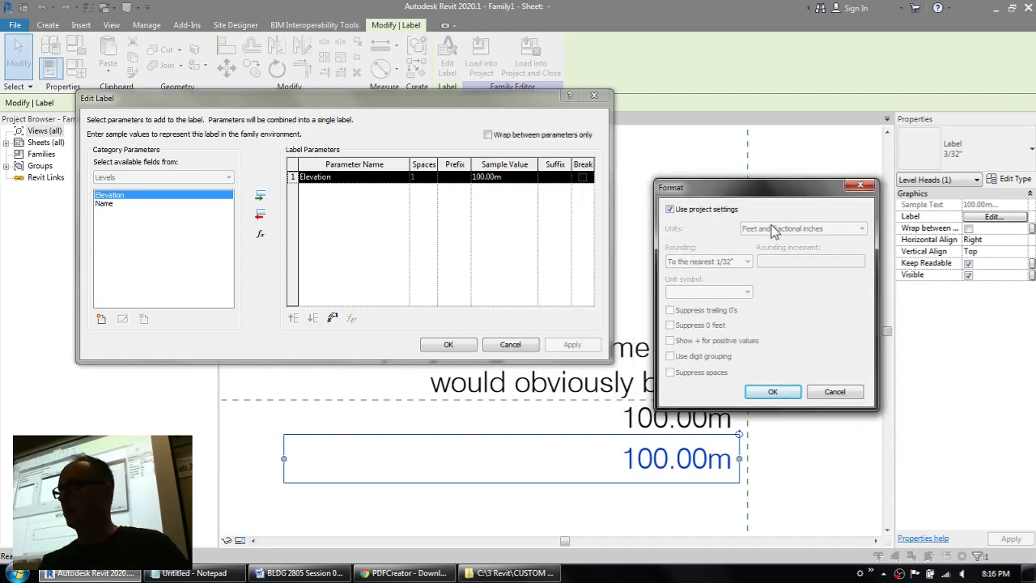
Step: Override the project settings with rounding to the nearest 1/8", suppress 0 feet and spaces, and accept the format
left_click(703, 210)
left_click(715, 263)
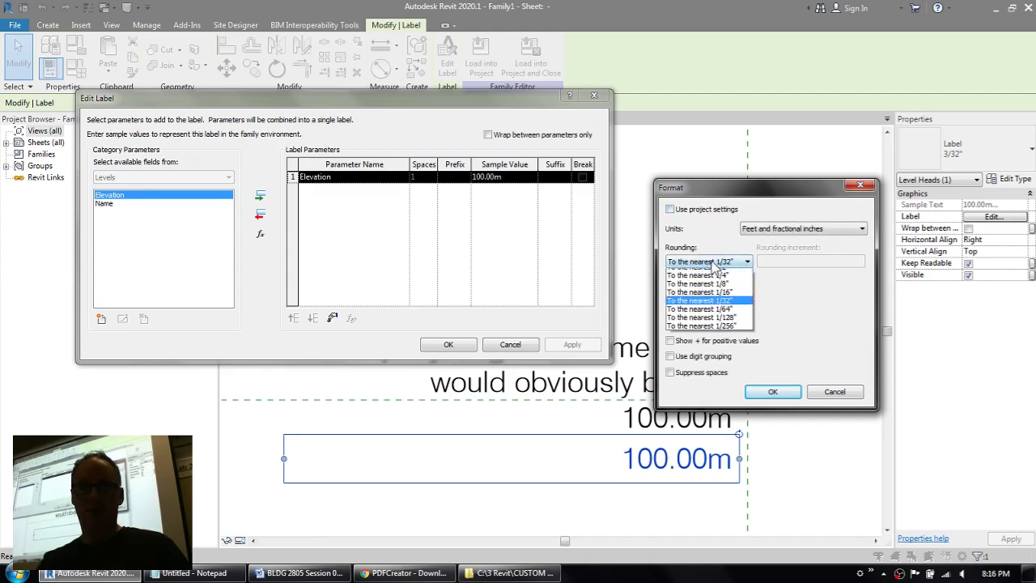
left_click(717, 315)
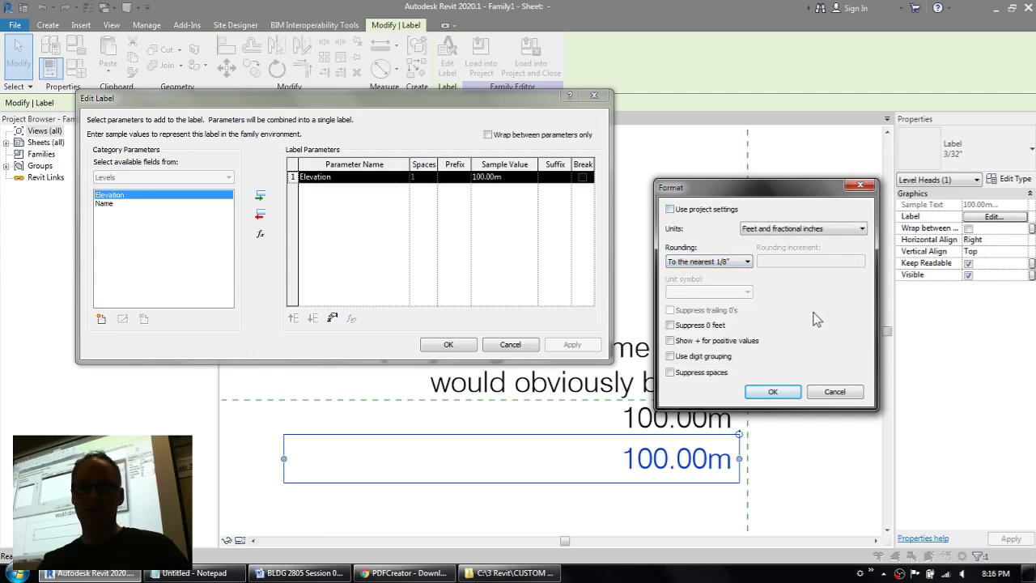
left_click(691, 327)
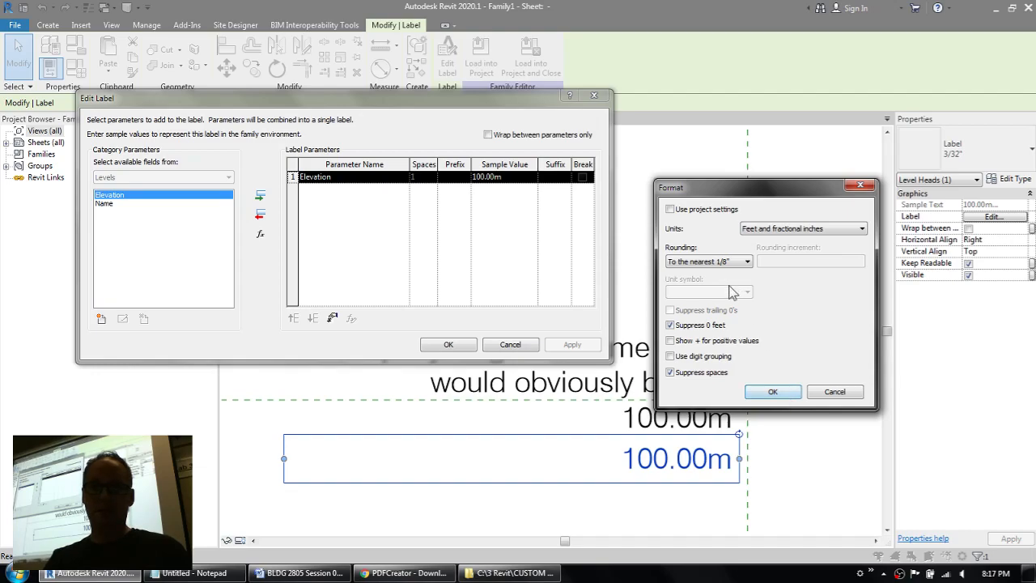
left_click(772, 391)
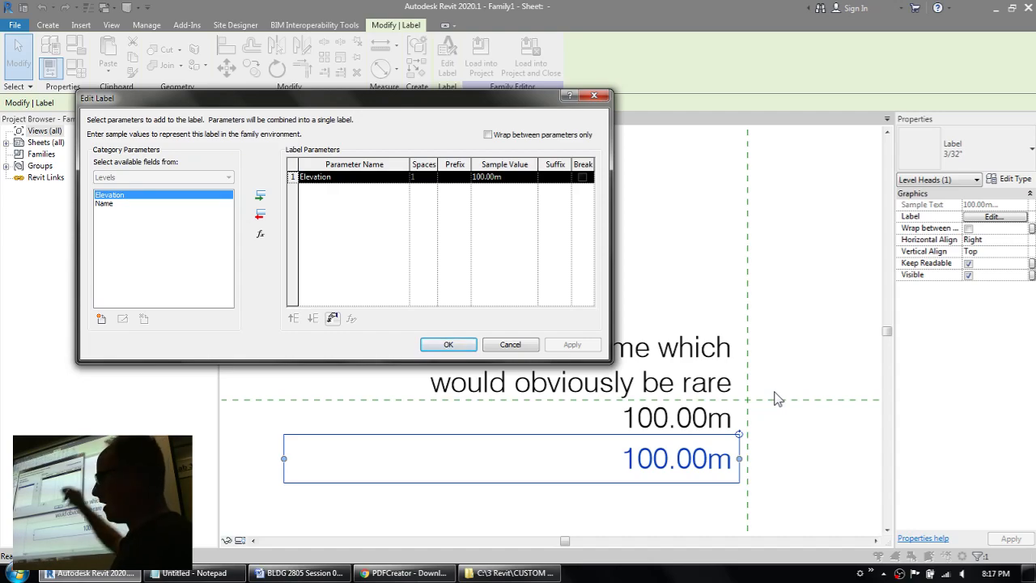
Step: Set the Elevation parameter's sample value to 100'-0" and accept the label edits
left_click(521, 178)
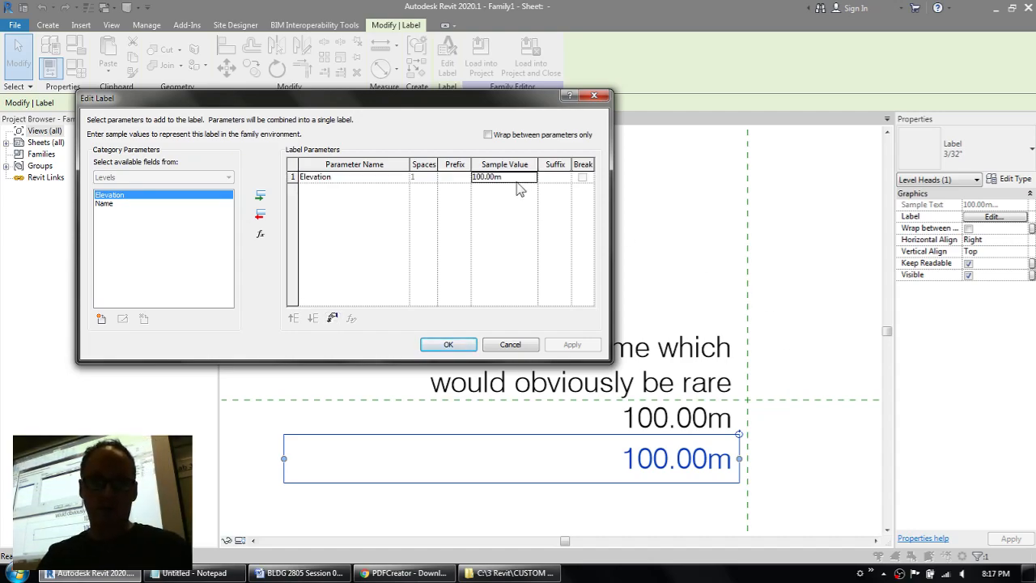
left_click(521, 178)
type("100")
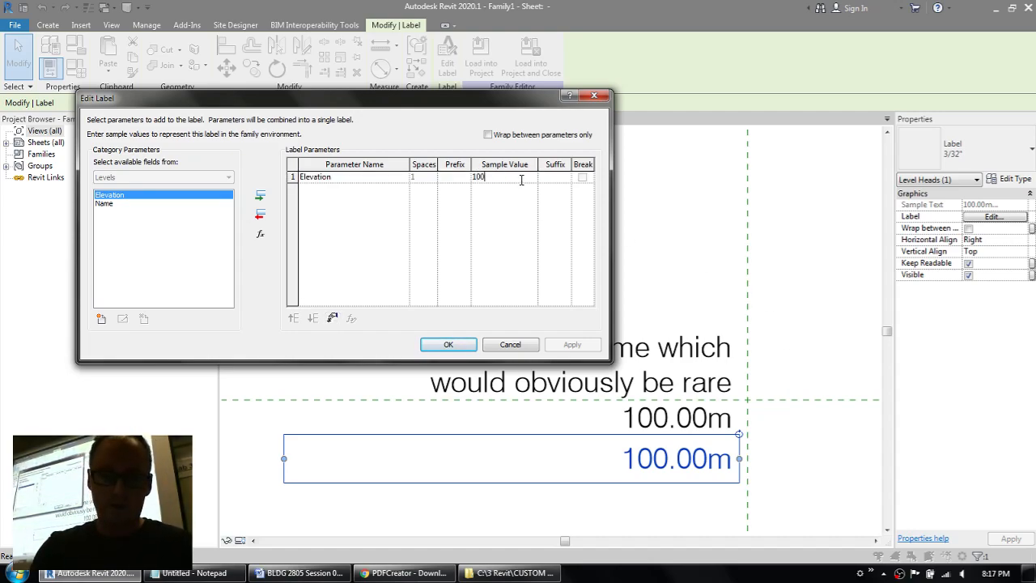
type("'-0\"")
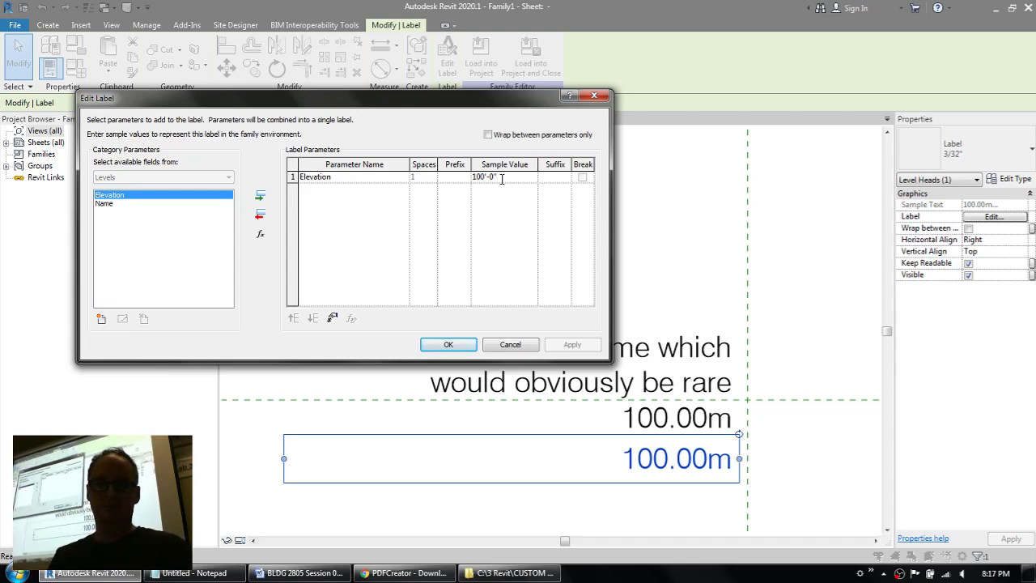
left_click(462, 344)
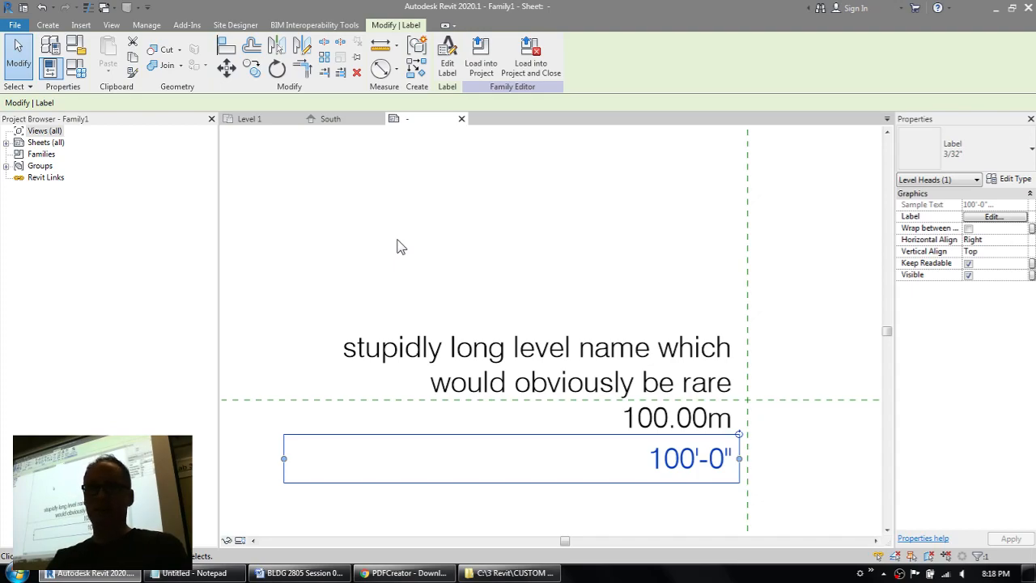
Step: Review the unit format of the Elevation parameter in the imperial elevation label, then leave the label editor
left_click(447, 63)
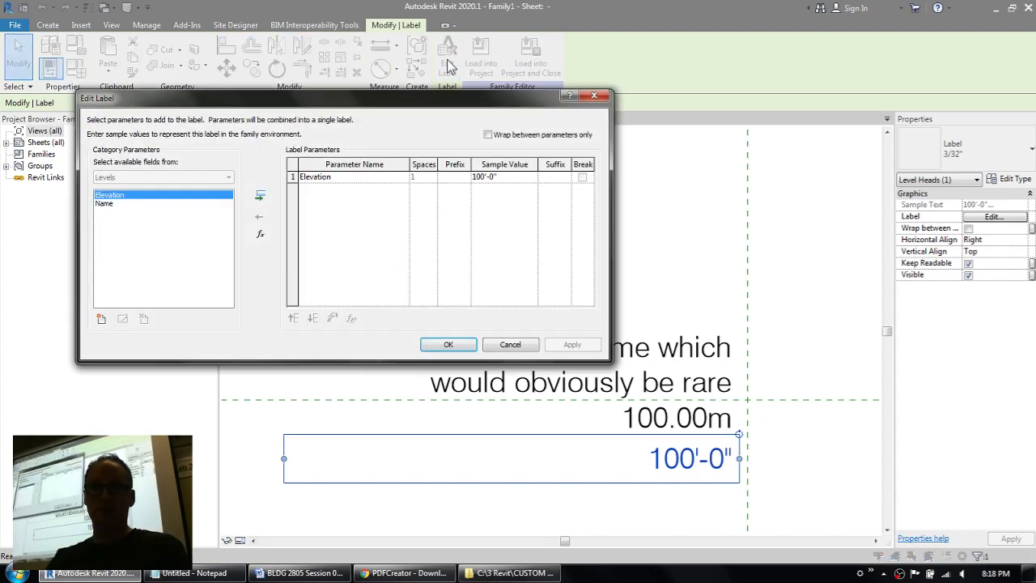
left_click(321, 183)
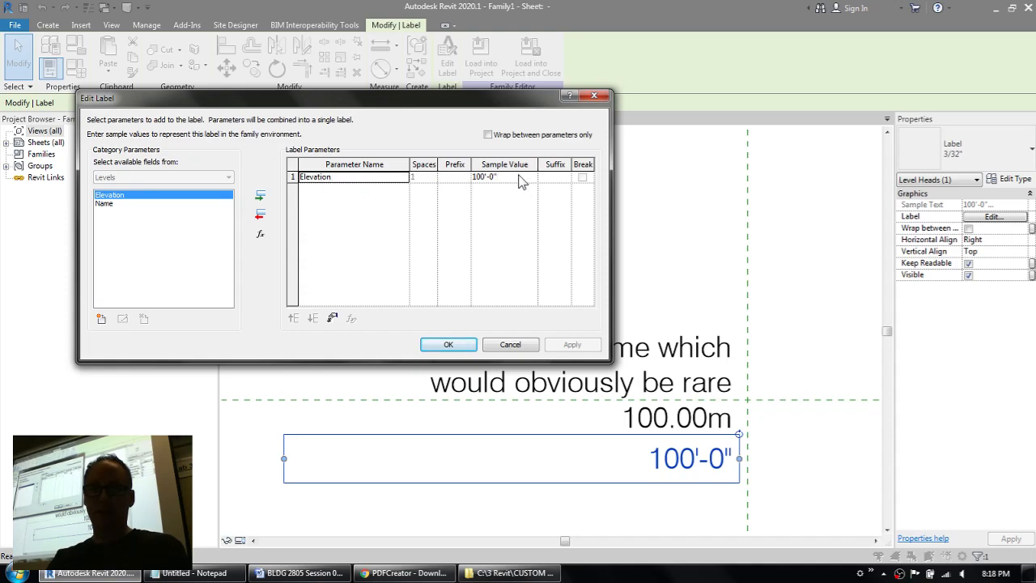
left_click(333, 319)
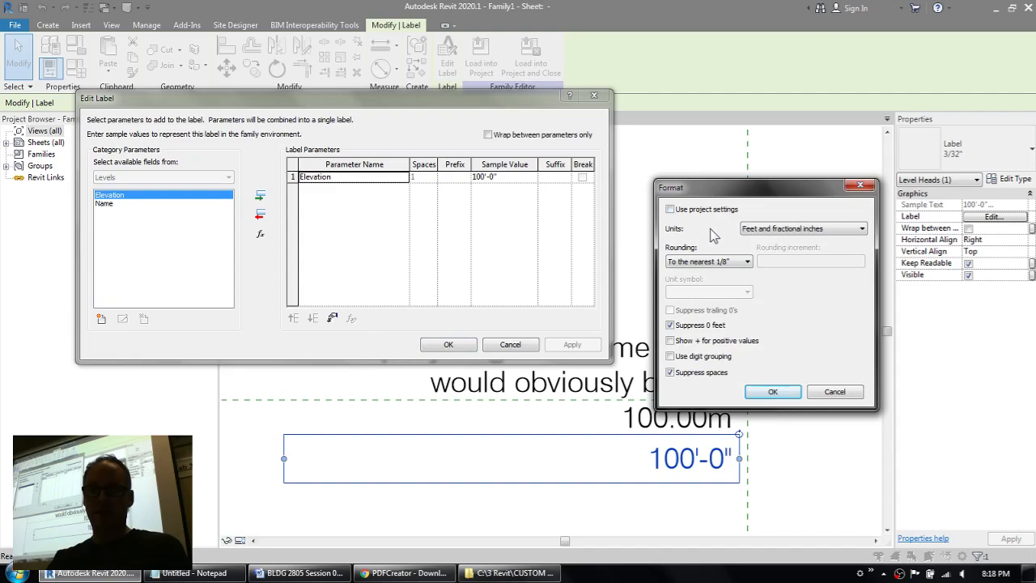
left_click(774, 391)
left_click(513, 343)
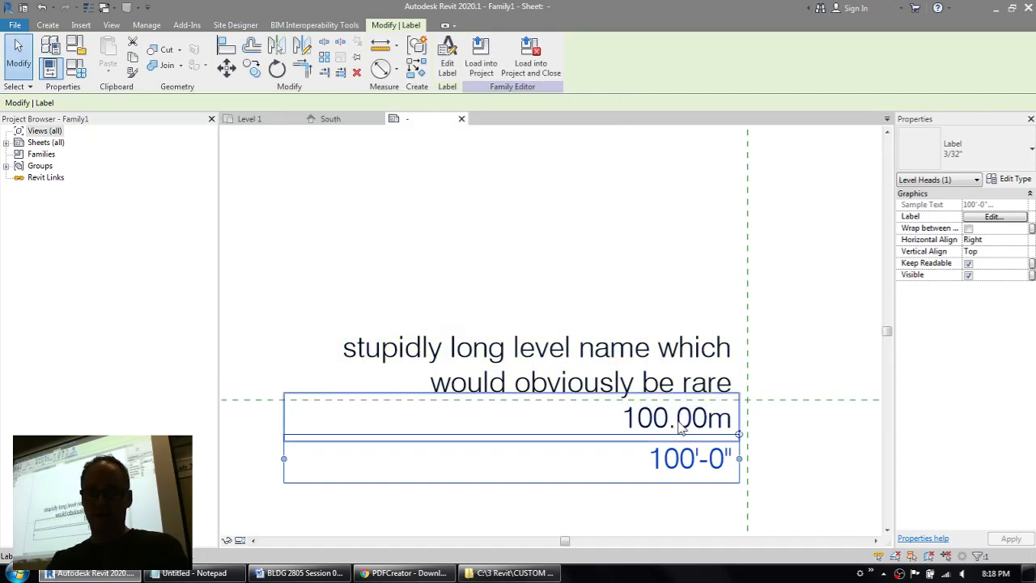
Step: Edit the metric elevation label and override the Elevation parameter's project units with Meters
left_click(680, 417)
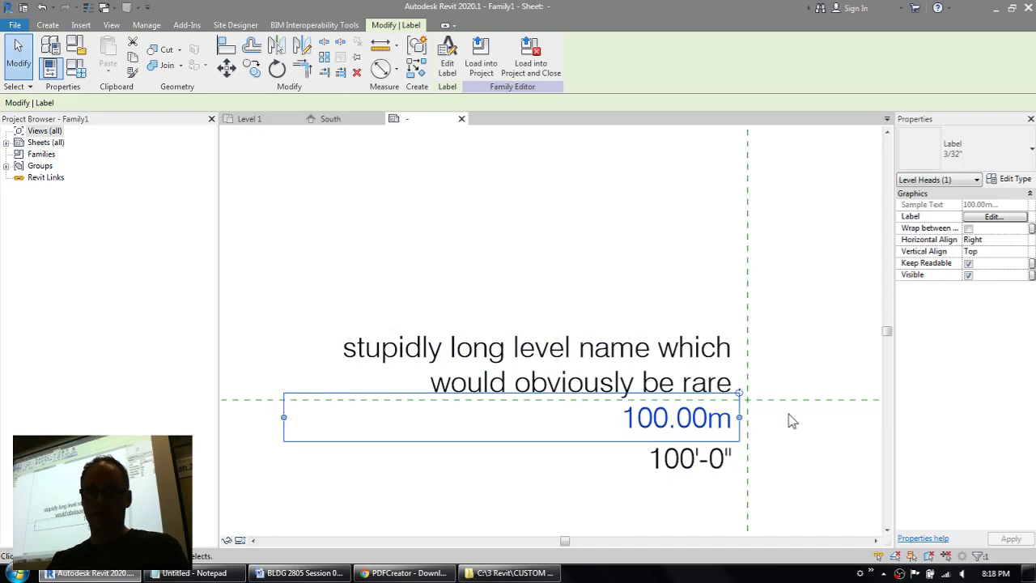
left_click(456, 72)
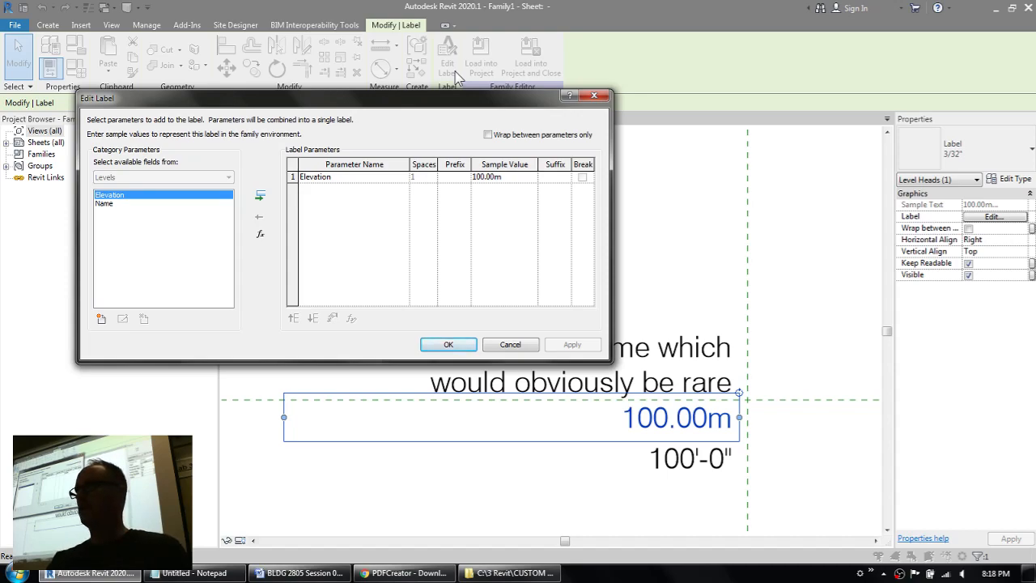
left_click(322, 177)
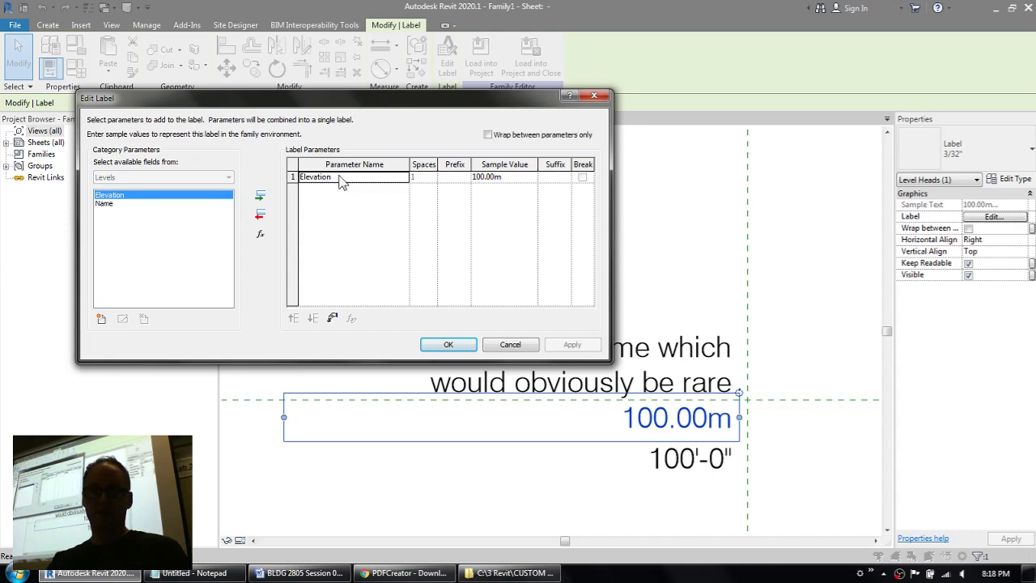
left_click(332, 319)
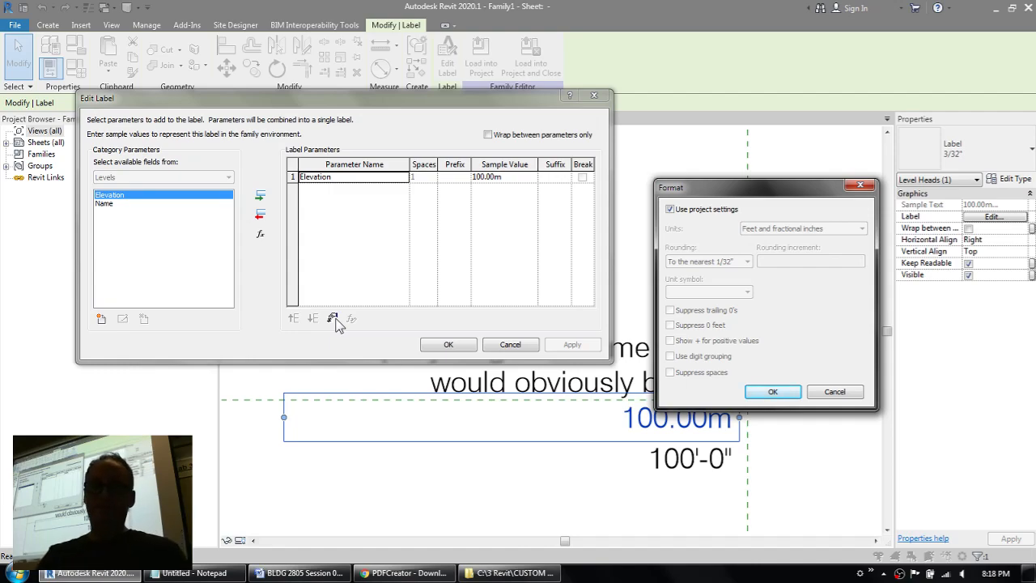
left_click(704, 210)
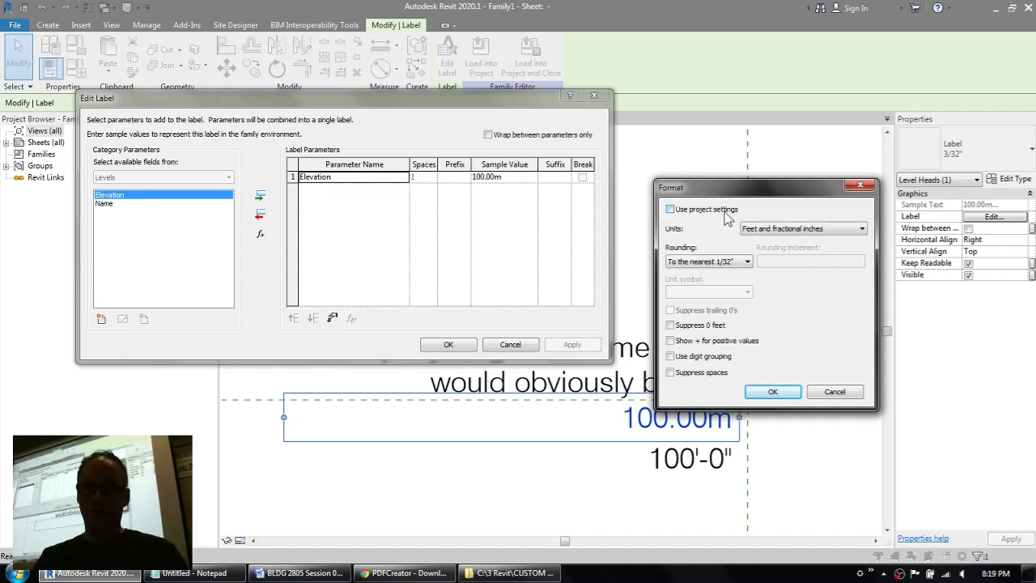
left_click(814, 229)
left_click(776, 276)
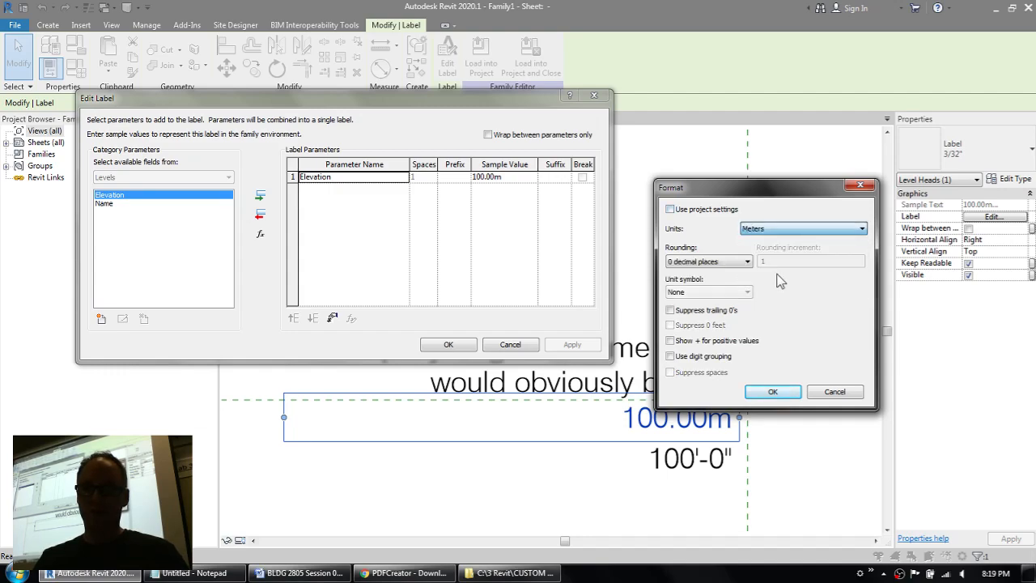
Step: Round the metric elevation to 2 decimal places with unit symbol m, and accept the format and label edits
left_click(709, 262)
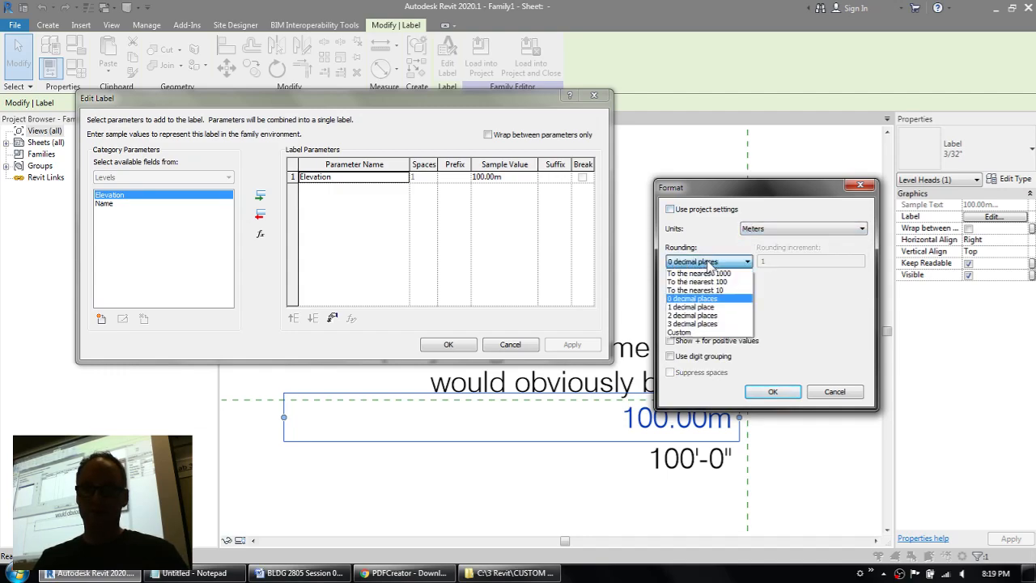
left_click(692, 316)
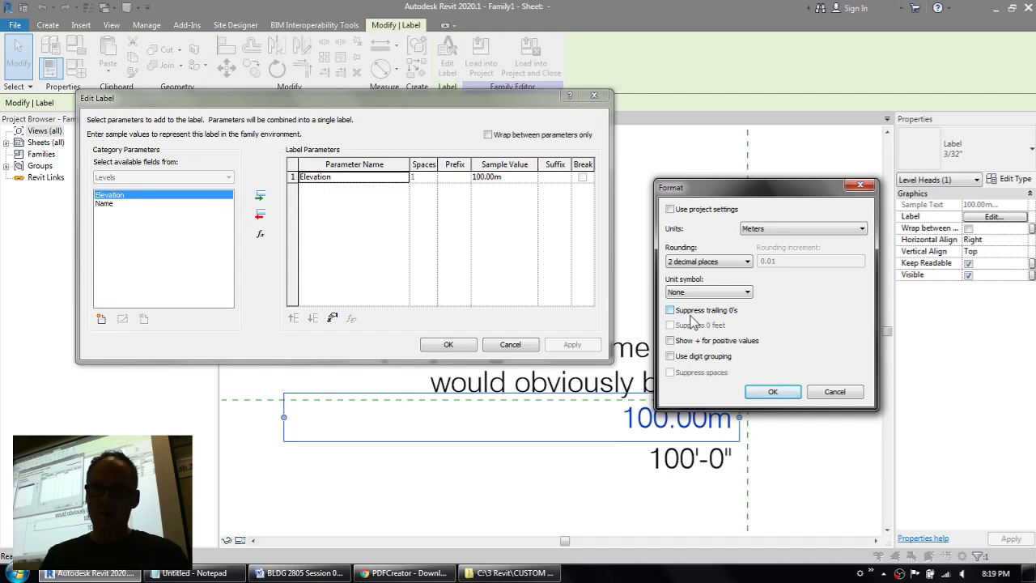
left_click(708, 291)
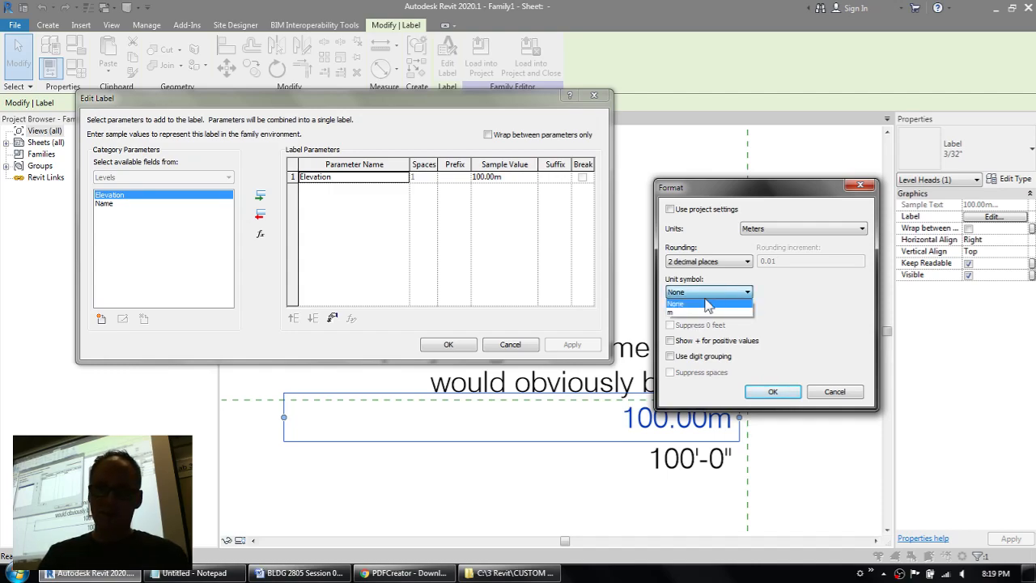
left_click(695, 311)
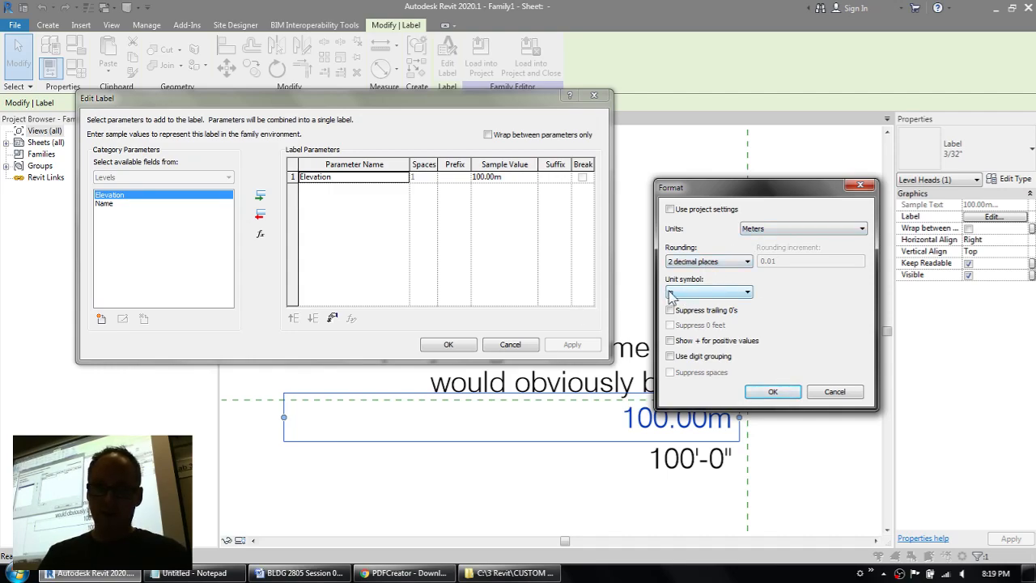
left_click(772, 391)
left_click(449, 344)
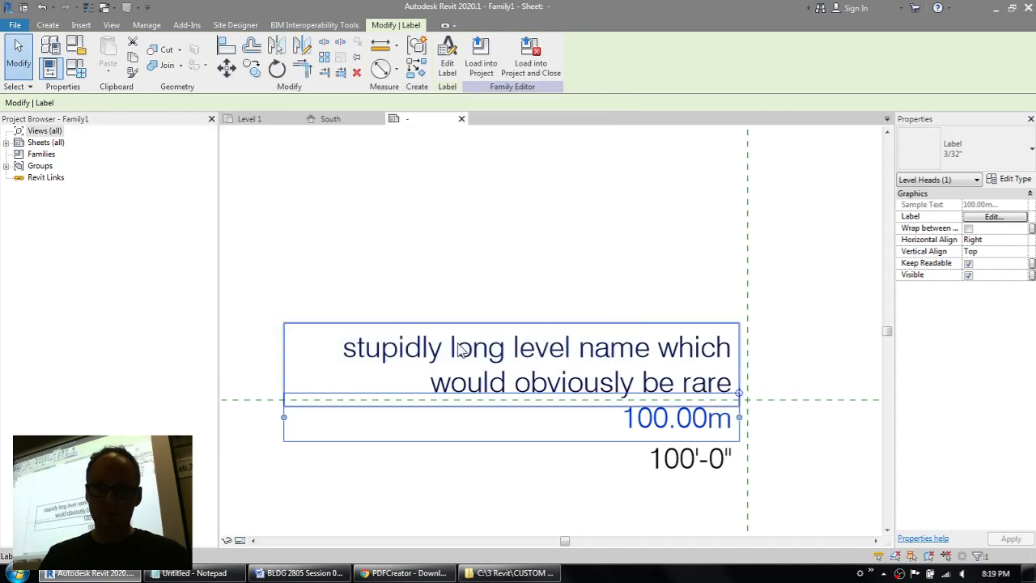
left_click(589, 265)
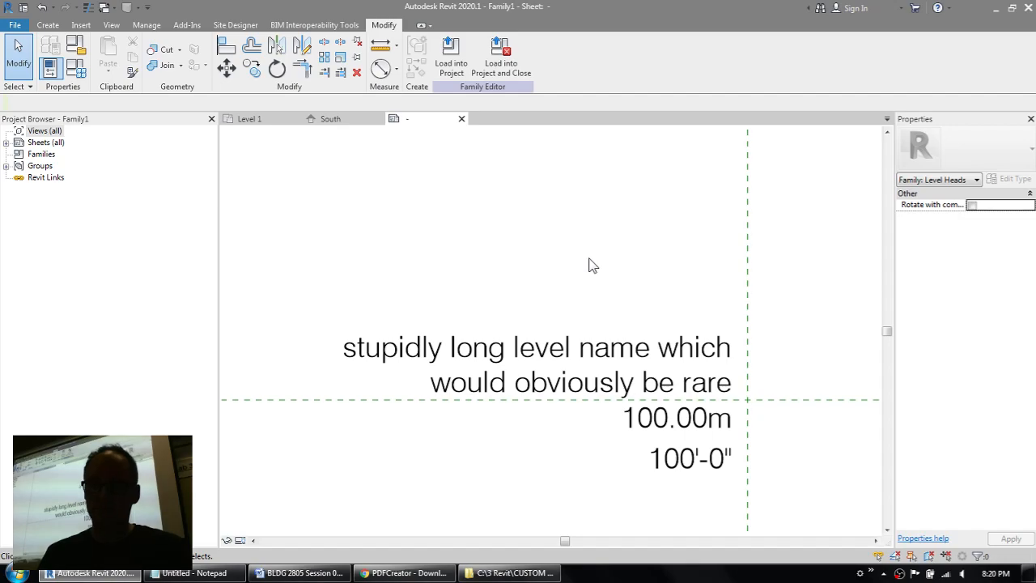
Step: Start a new family parameter named Imperial Level for the visibility of the imperial elevation label
left_click(689, 471)
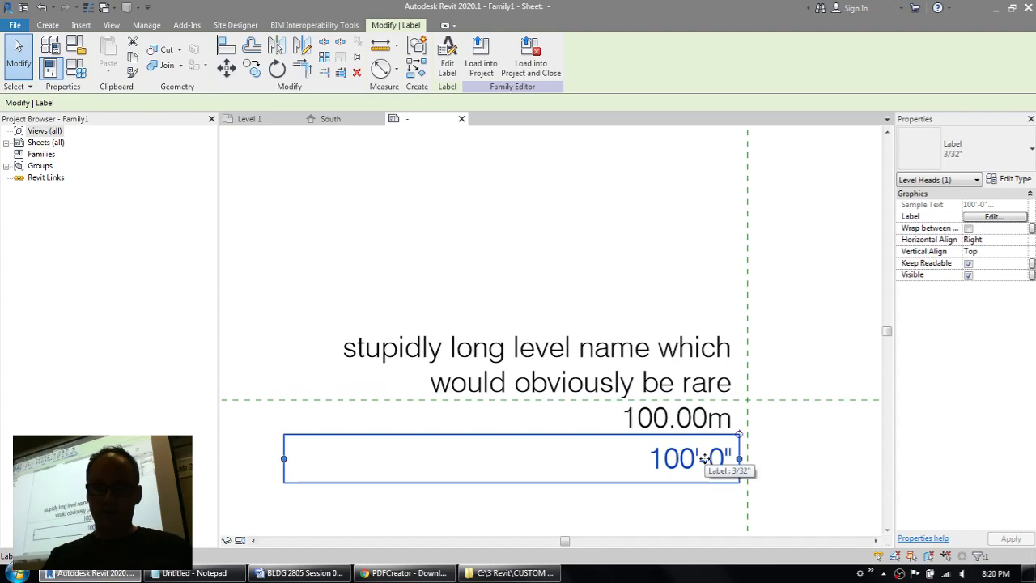
left_click(1031, 275)
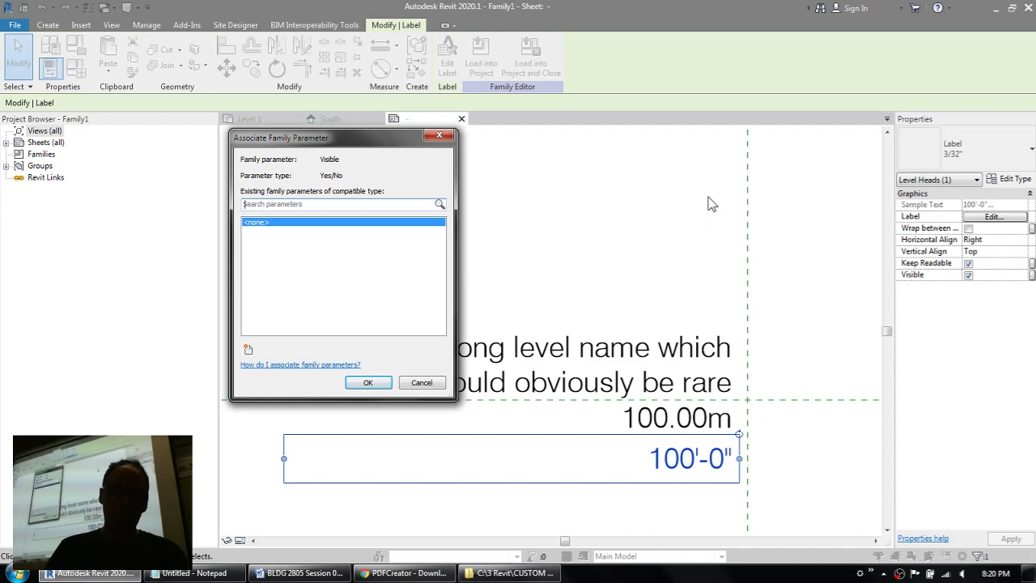
left_click(248, 350)
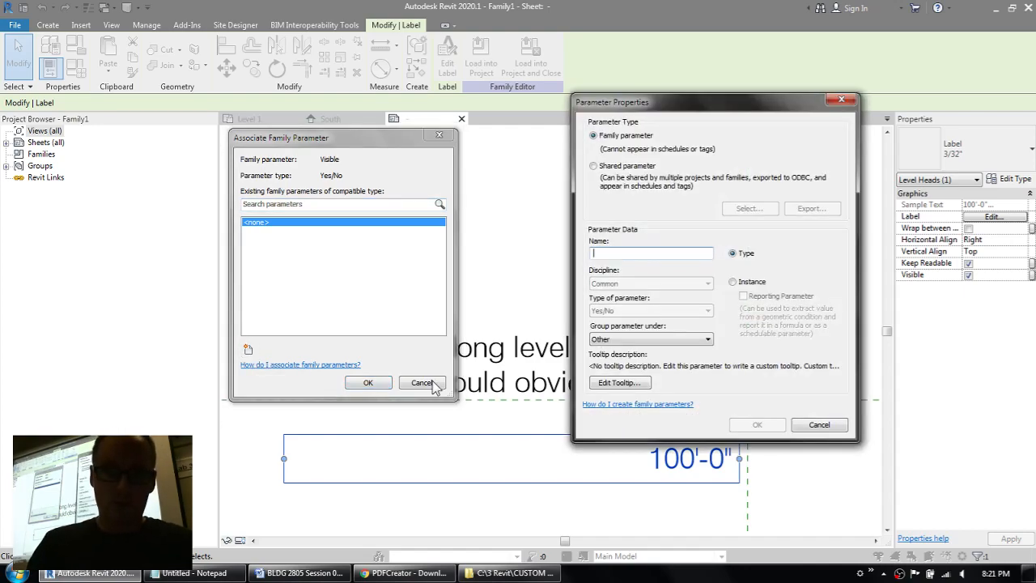
type("Imperial")
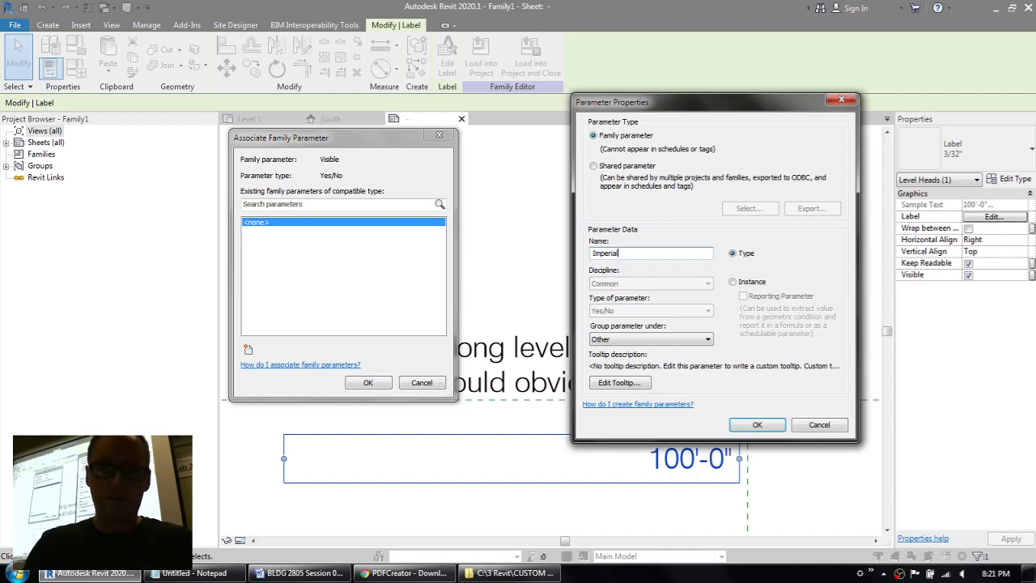
type(" Level")
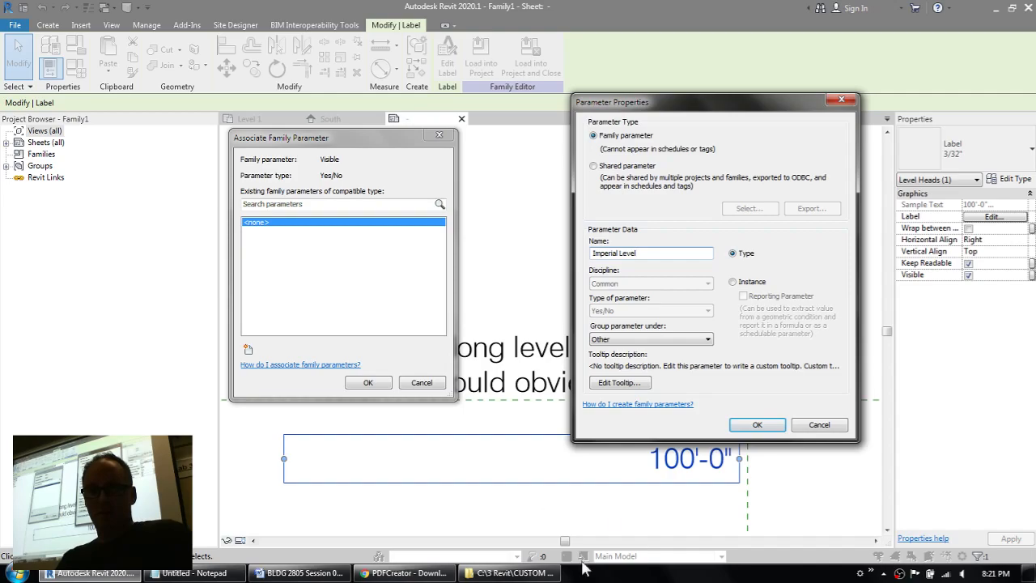
Step: Group the Imperial Level parameter under Graphics and associate it with the imperial label's visibility
left_click(607, 340)
left_click(629, 339)
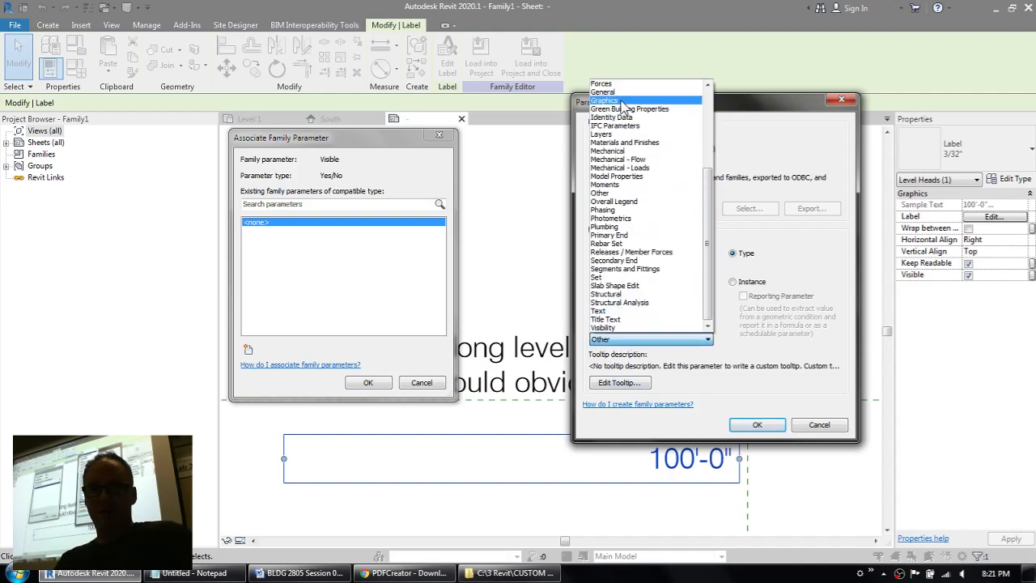
left_click(605, 100)
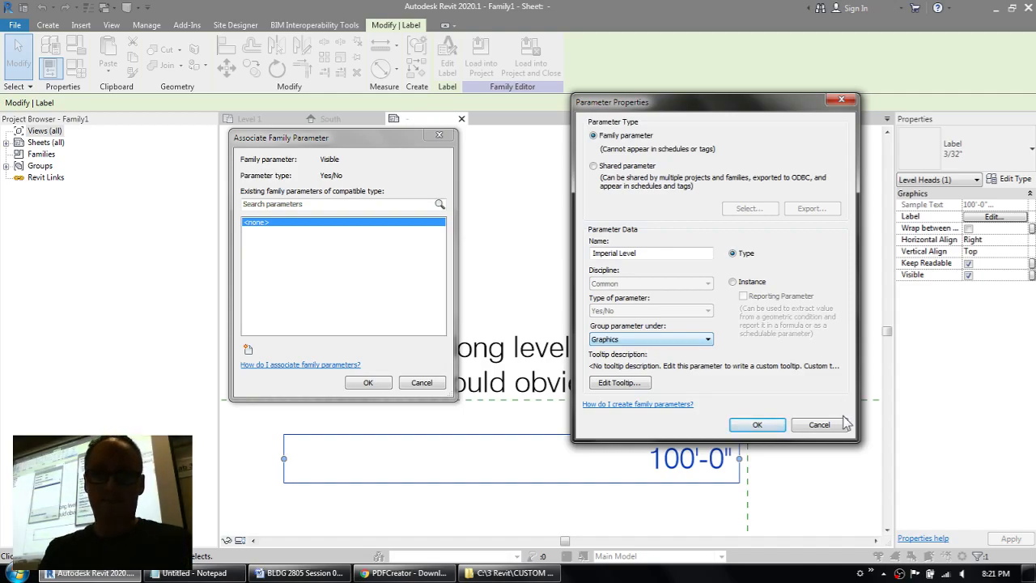
left_click(757, 425)
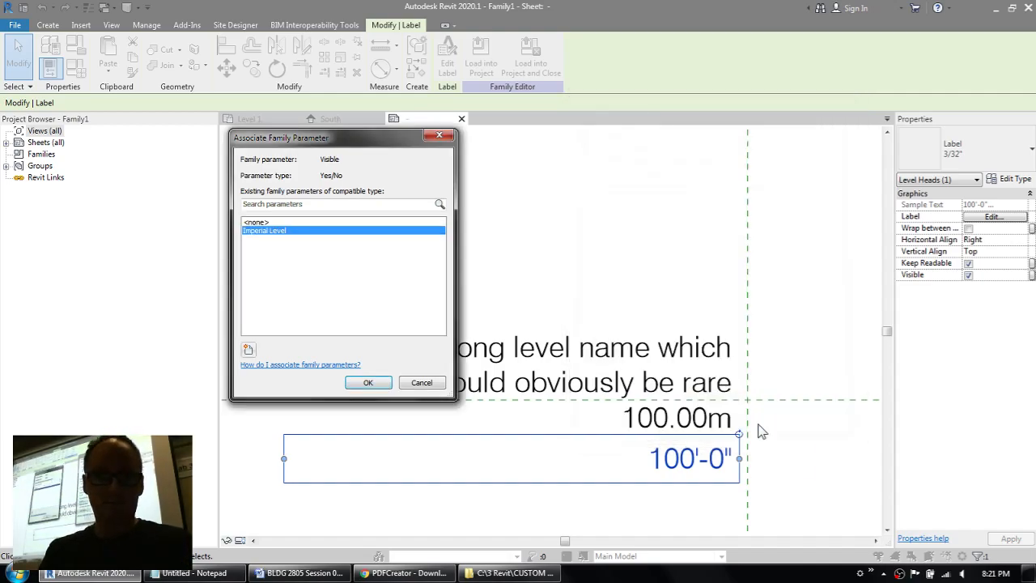
left_click(369, 384)
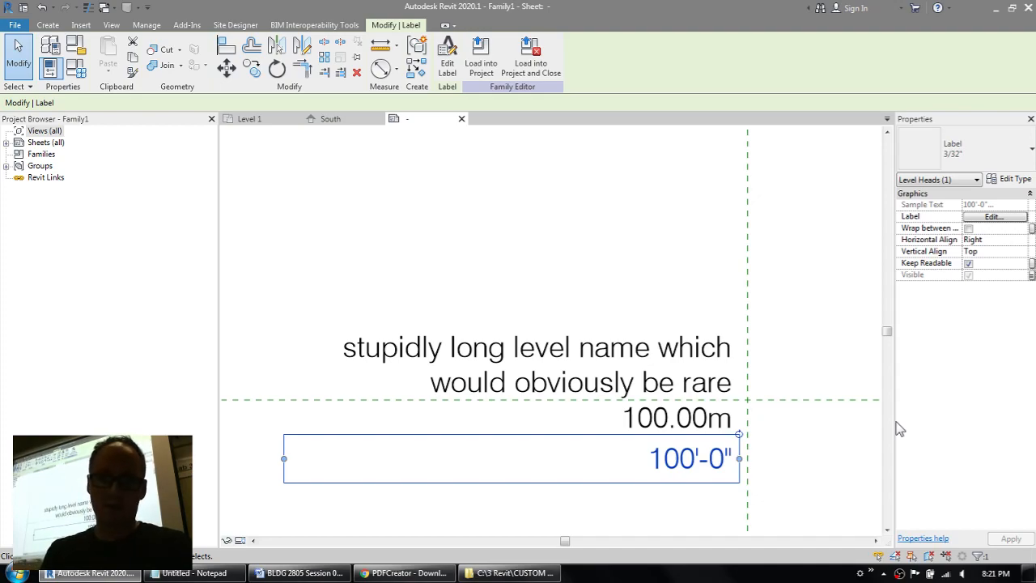
Step: Associate the metric elevation label's visibility with a new family type parameter named Metric Level
left_click(707, 418)
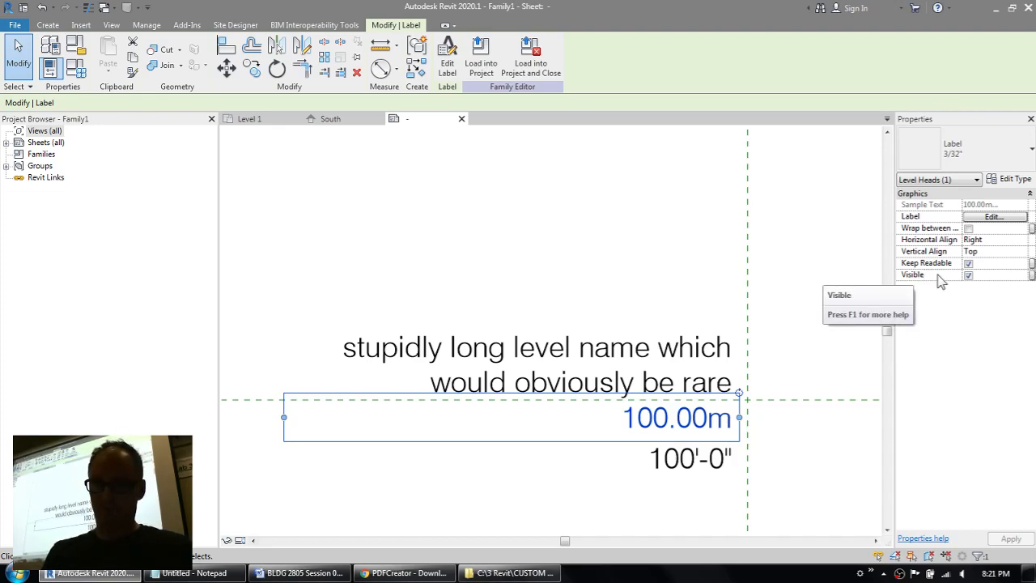
left_click(1031, 275)
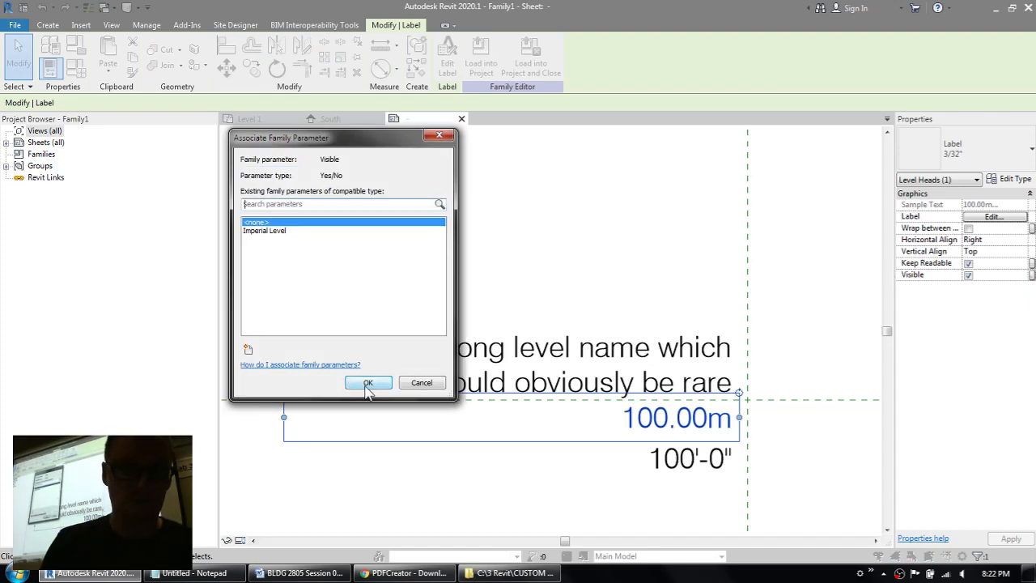
left_click(248, 349)
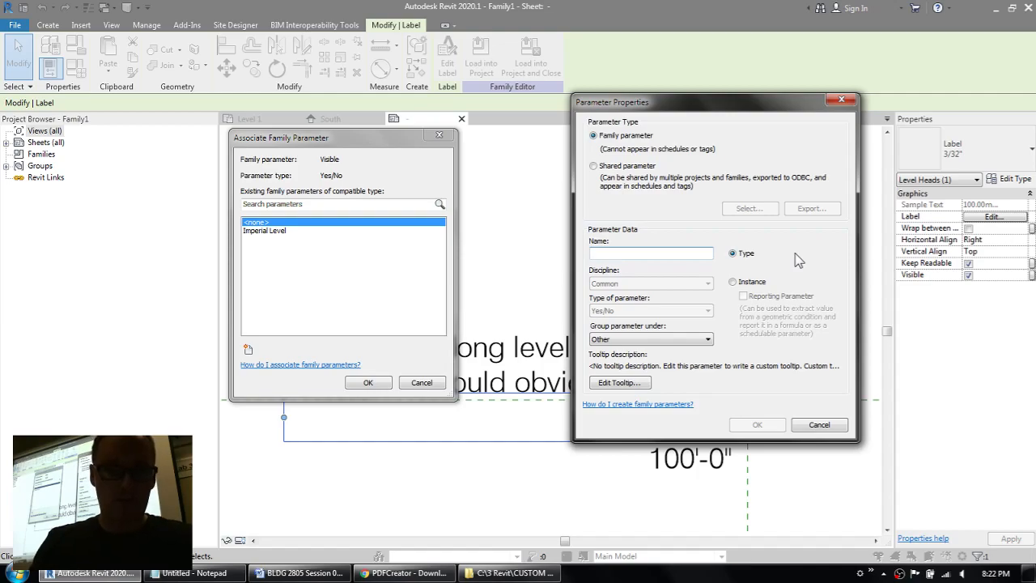
type("Metric")
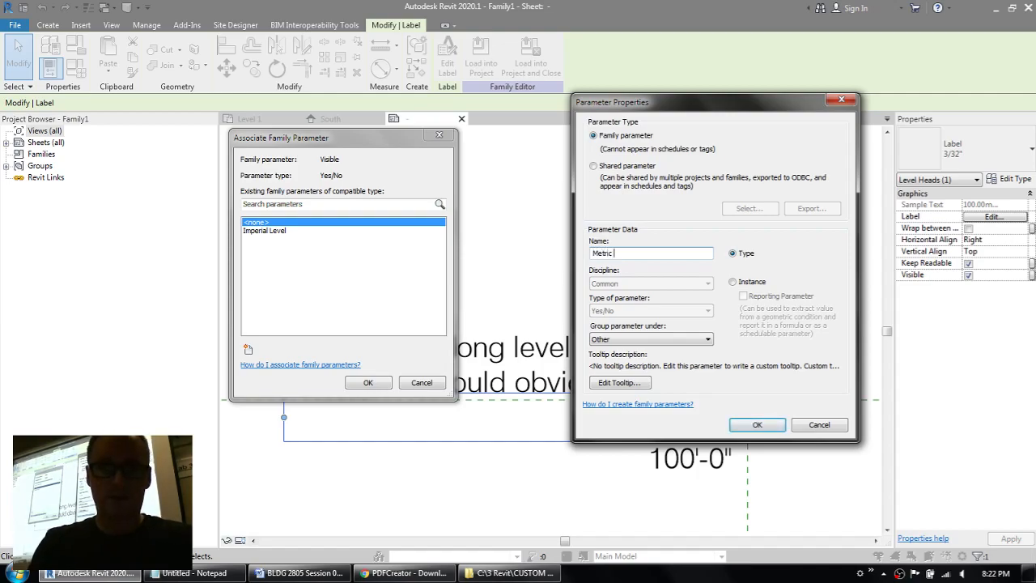
type(" Level")
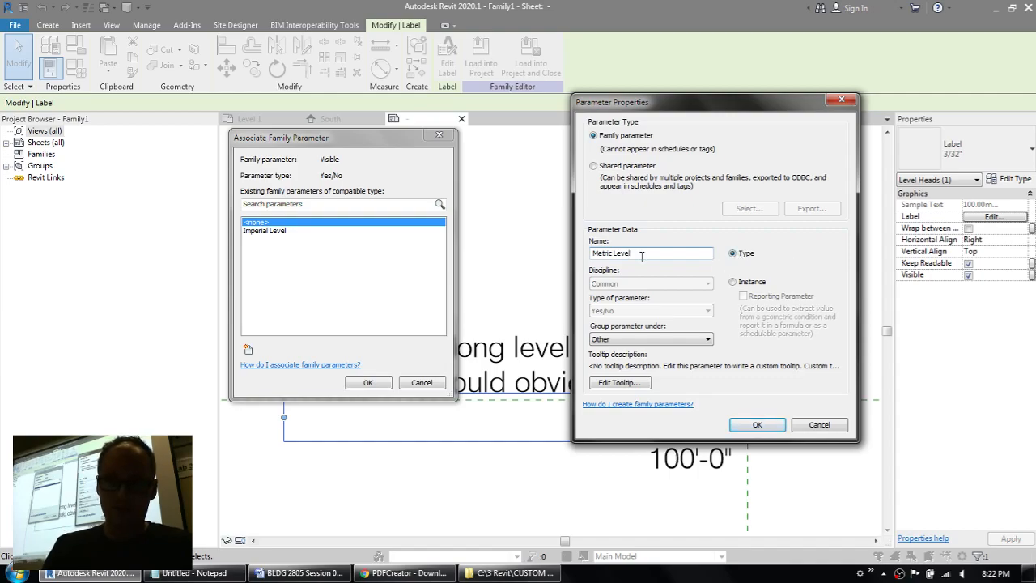
left_click(608, 341)
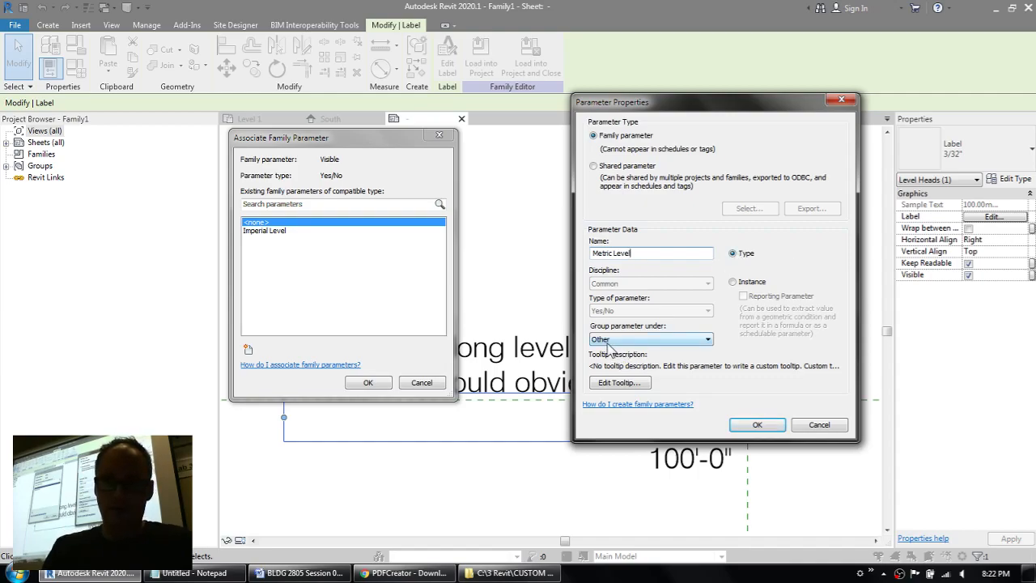
left_click(757, 424)
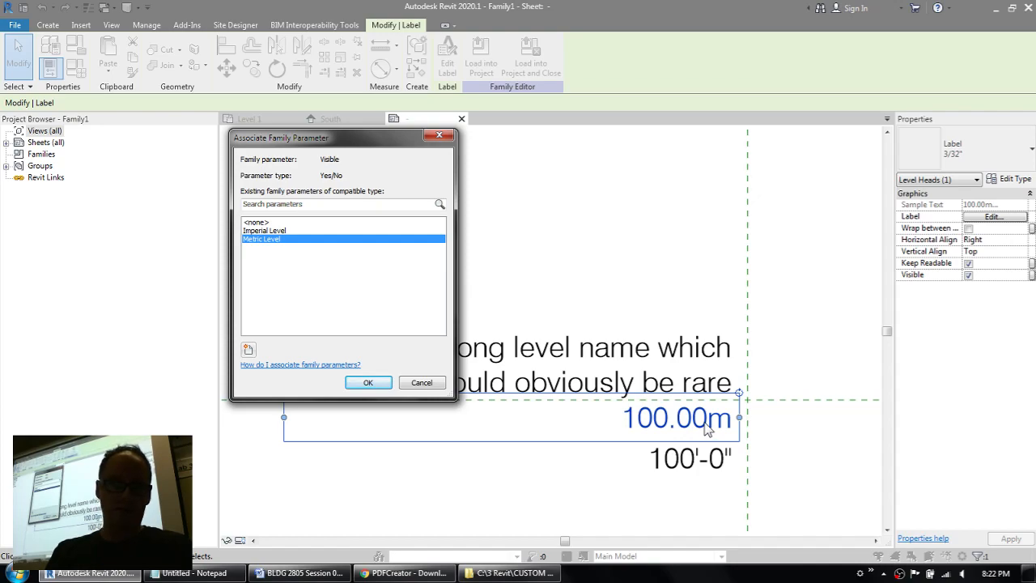
left_click(369, 384)
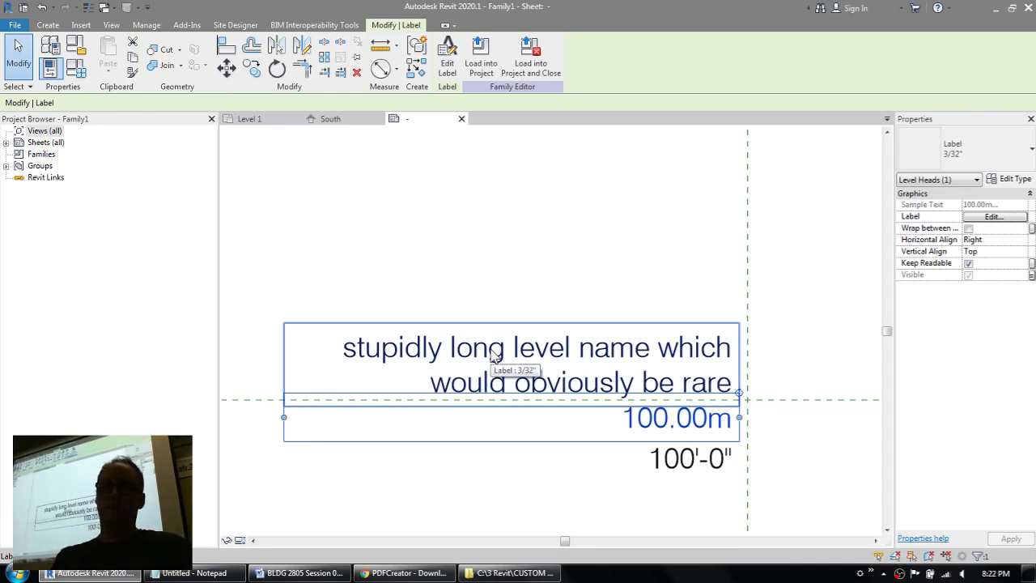
left_click(691, 462)
left_click(688, 430)
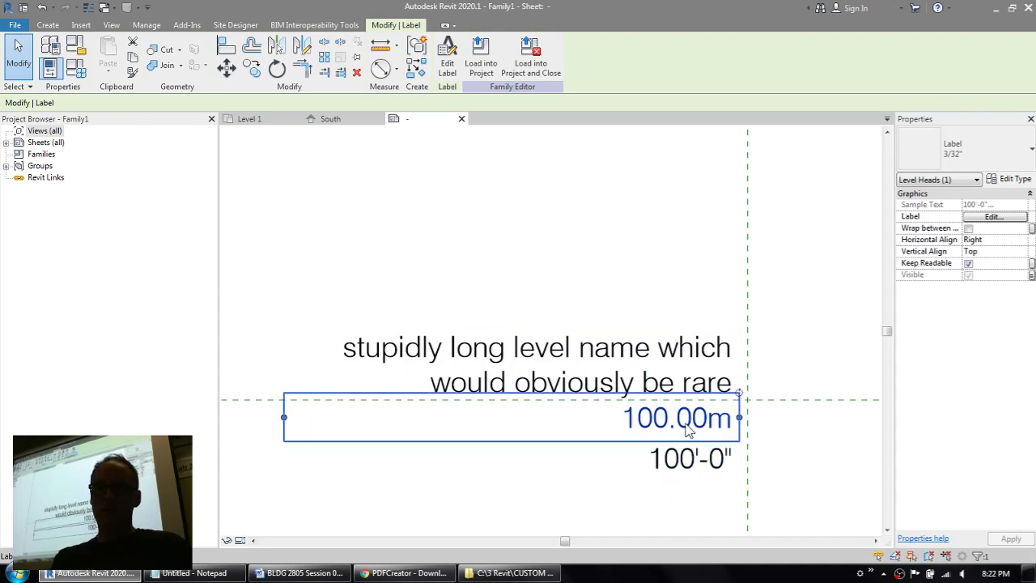
left_click(696, 461)
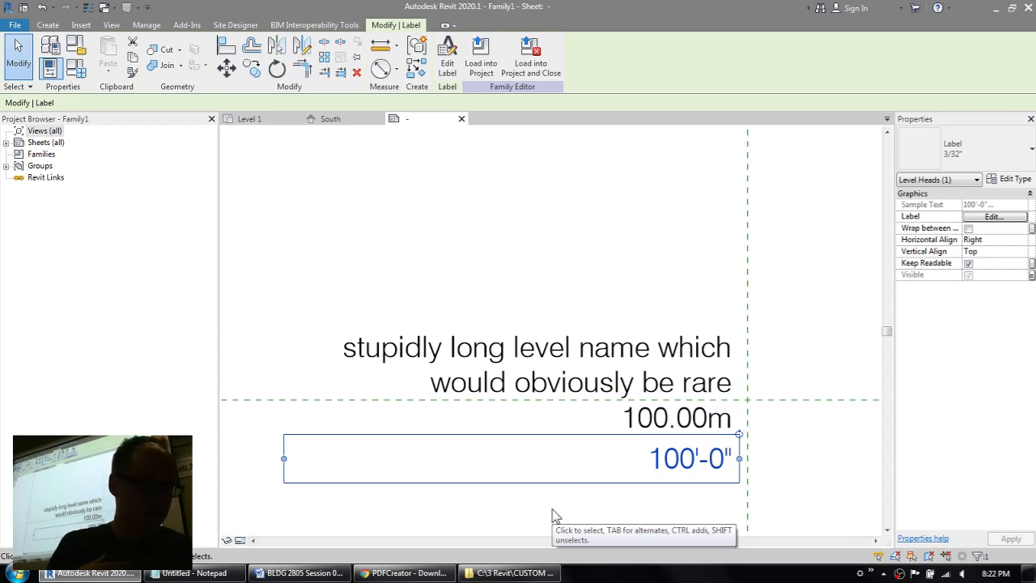
Step: Enter the formula Not (Imperial Level) for the Metric Level parameter in the family types
left_click(77, 67)
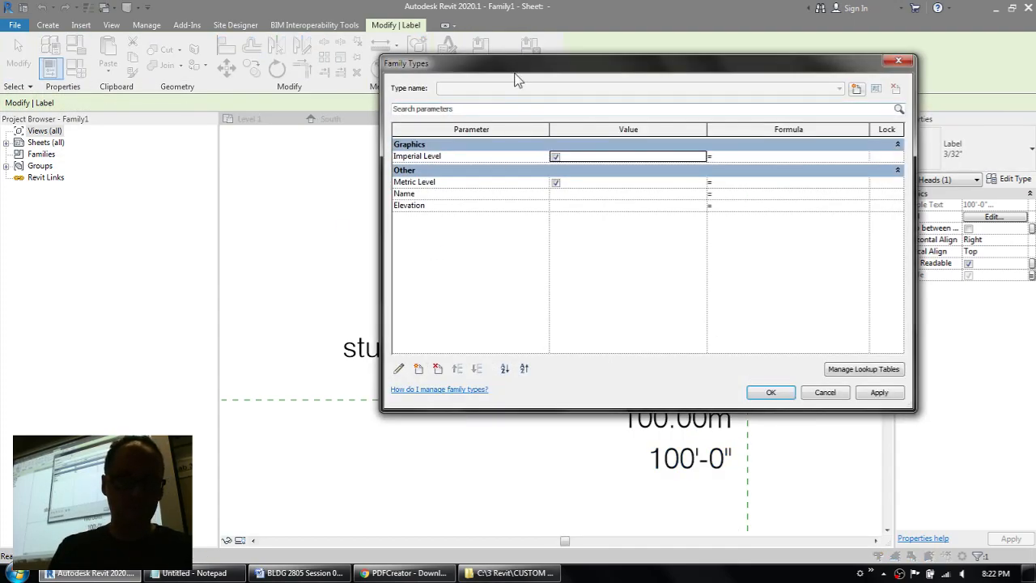
left_click_drag(514, 76, 462, 127)
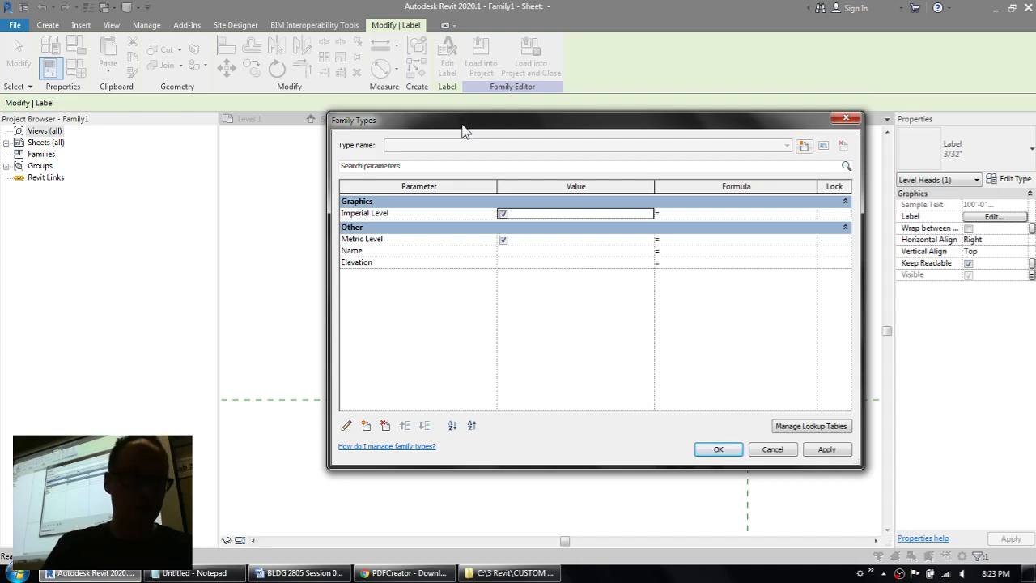
left_click(740, 185)
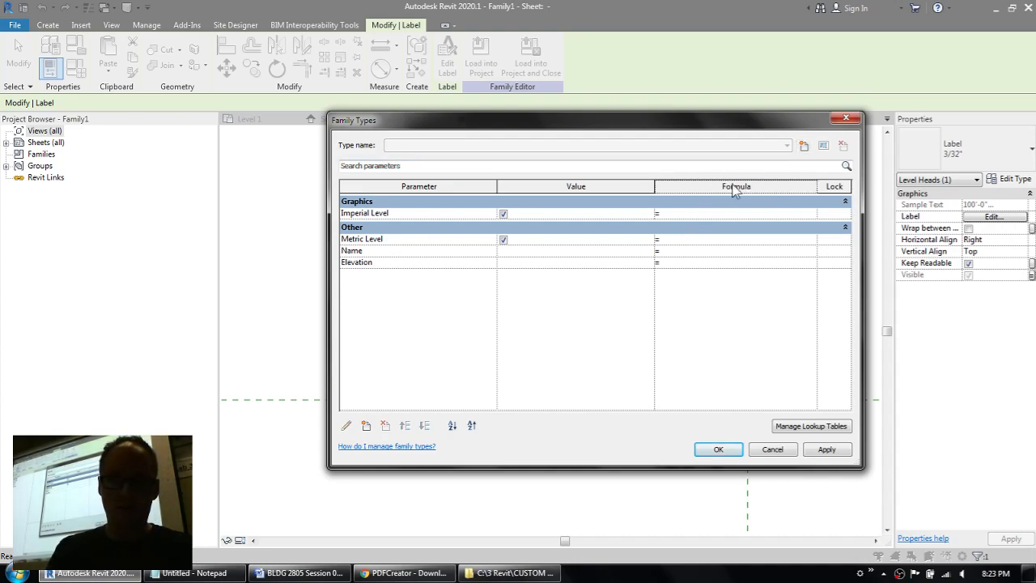
left_click(689, 240)
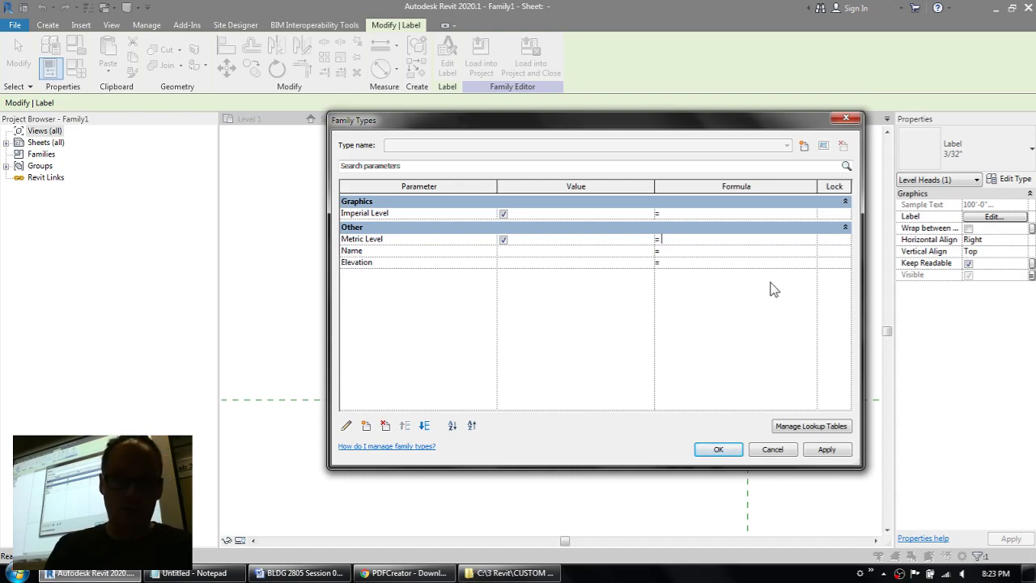
type("Not")
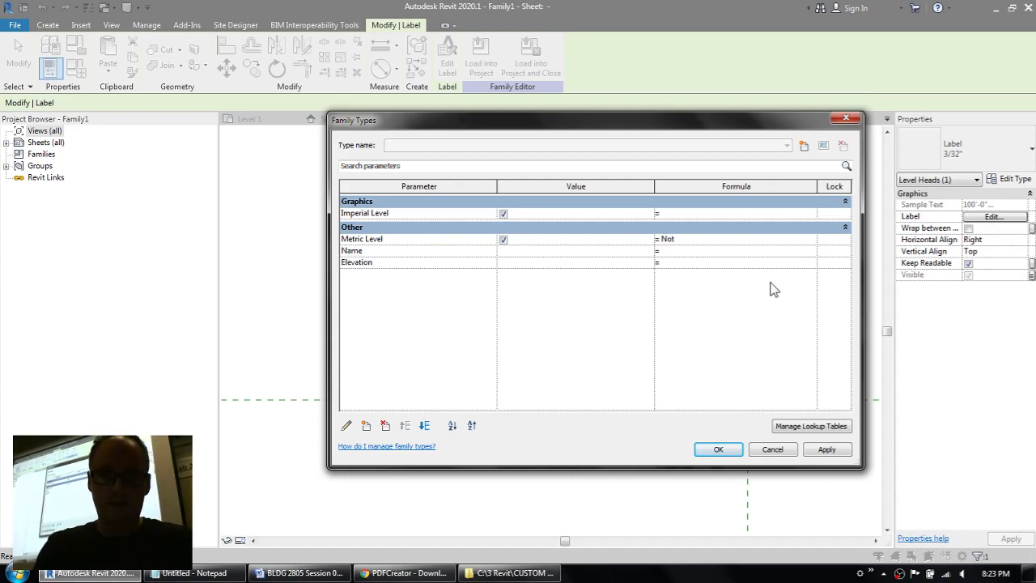
type(" (")
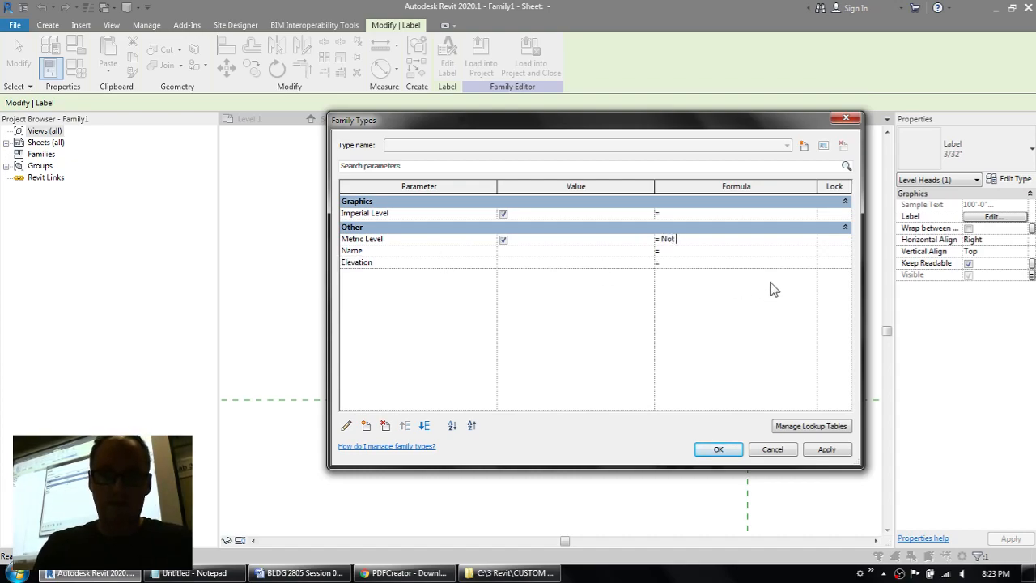
type("Impe")
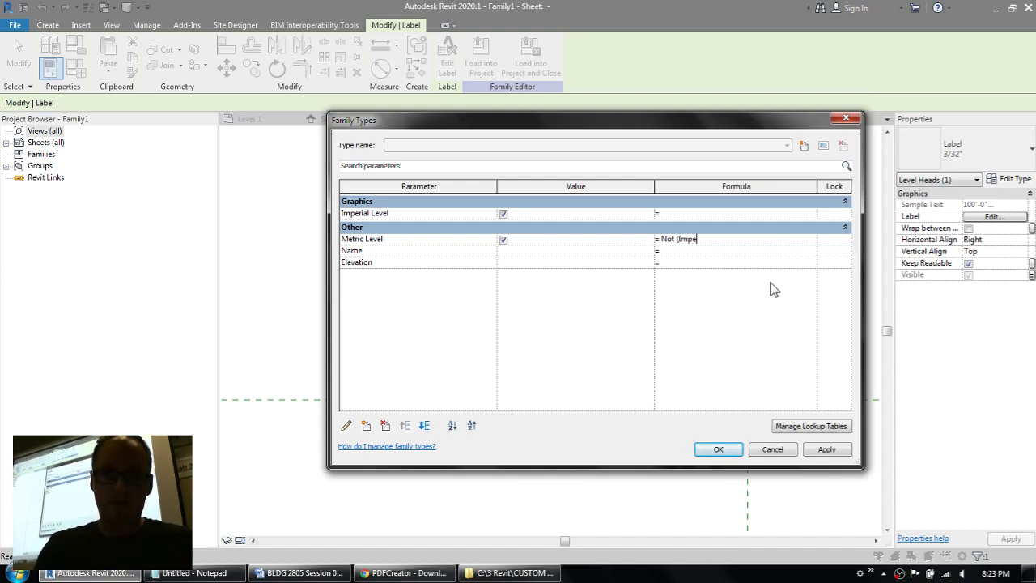
type("rial Level)")
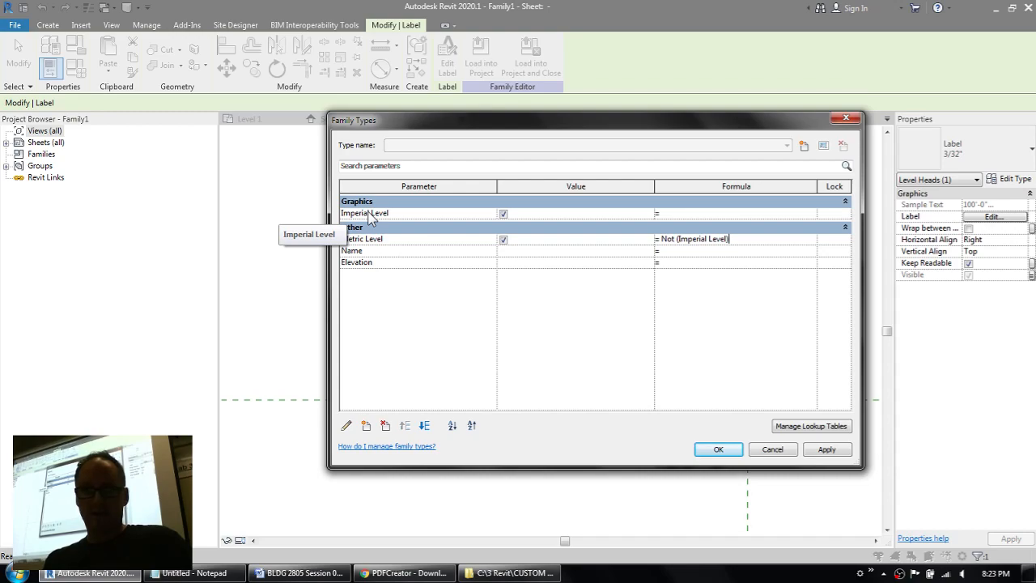
Step: Rewrite the operator in the Metric Level formula as lowercase not, and apply the formula
left_click_drag(676, 240, 657, 241)
type("NOT")
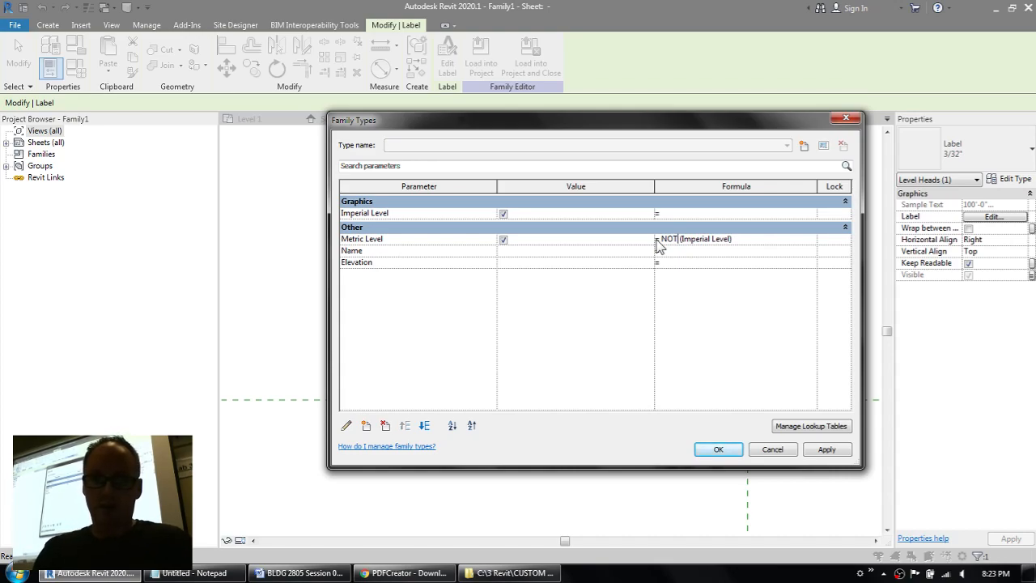
key("BackSpace")
key("BackSpace")
key("BackSpace")
type("N")
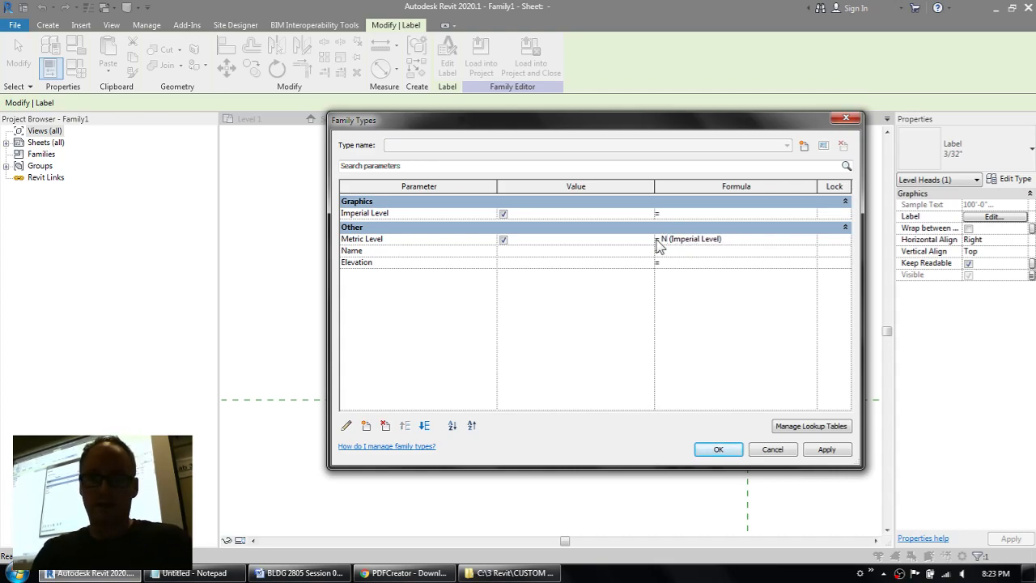
type("ot")
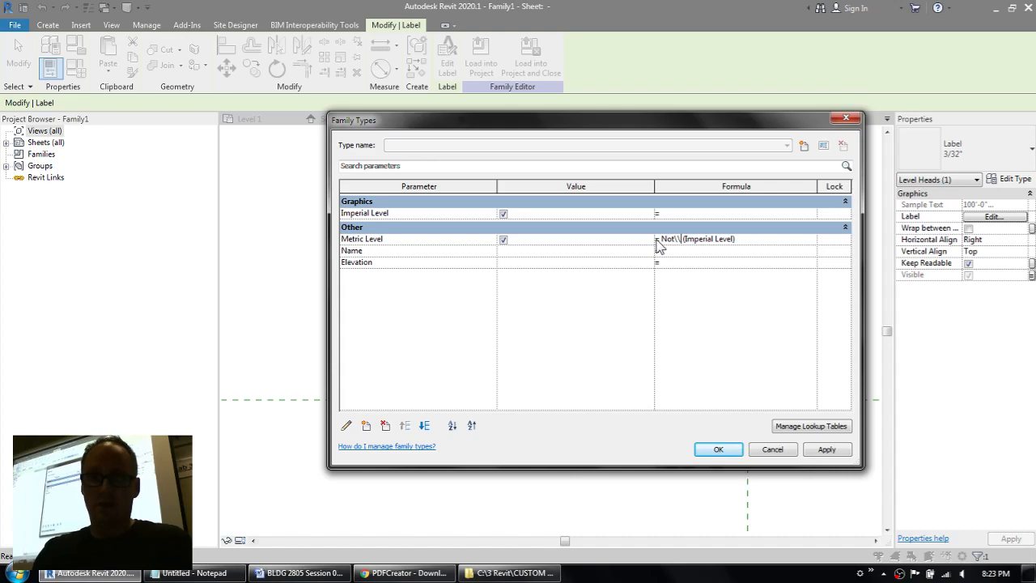
key("BackSpace")
key("BackSpace")
key("BackSpace")
type("not")
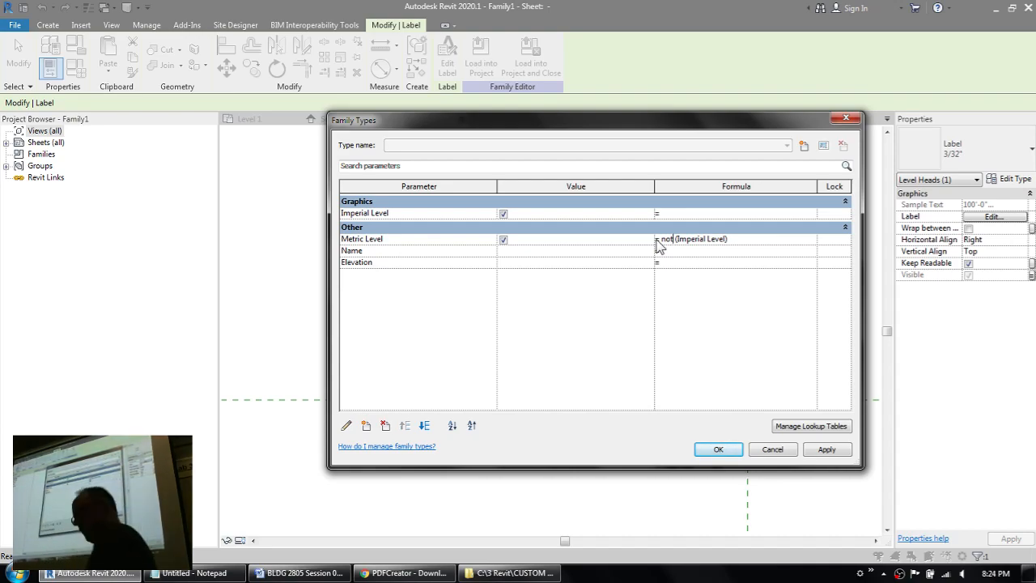
left_click(826, 450)
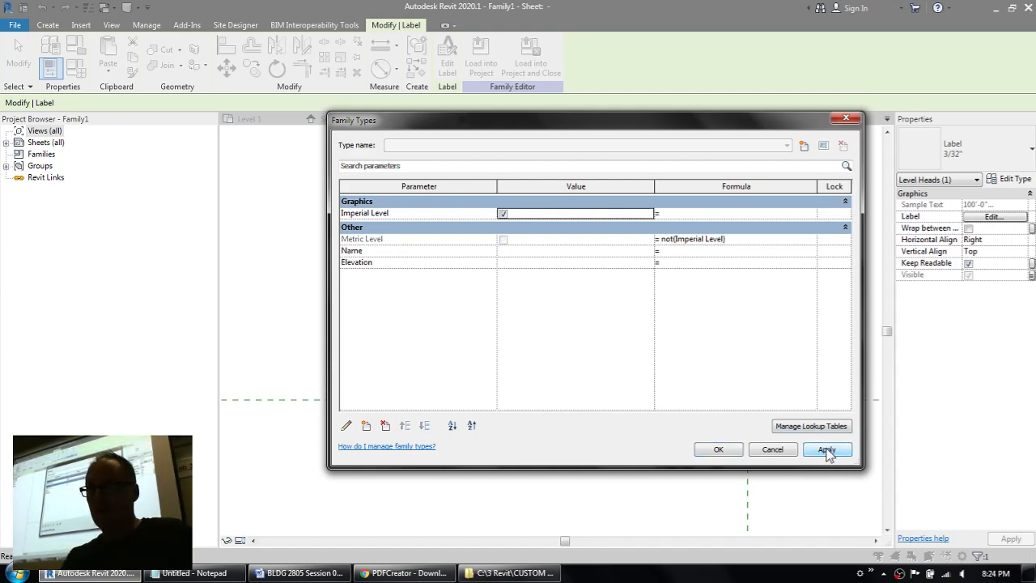
Step: Toggle the Imperial Level value off and on to test how Metric Level responds, leaving Imperial Level on
left_click(502, 214)
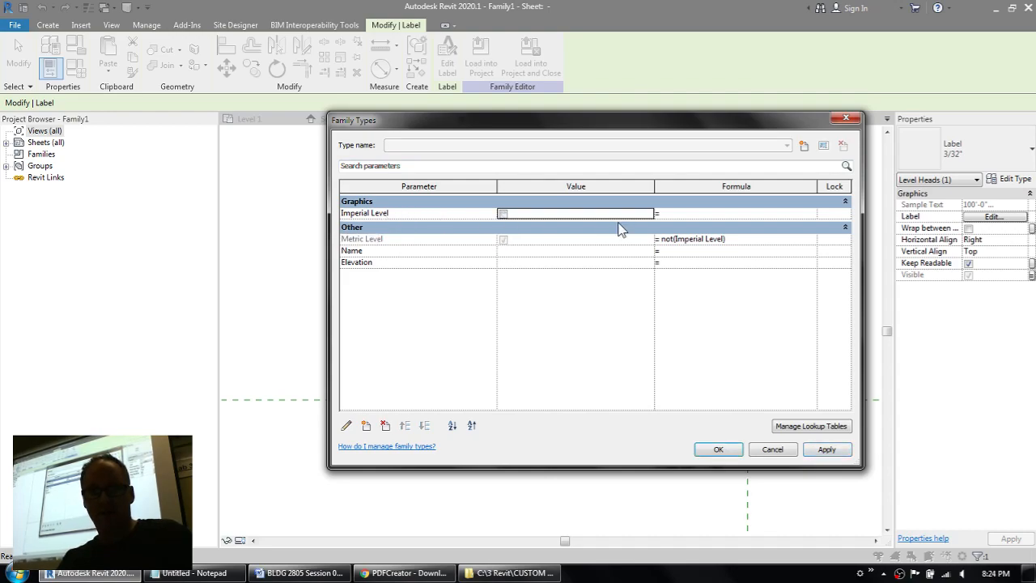
left_click(502, 214)
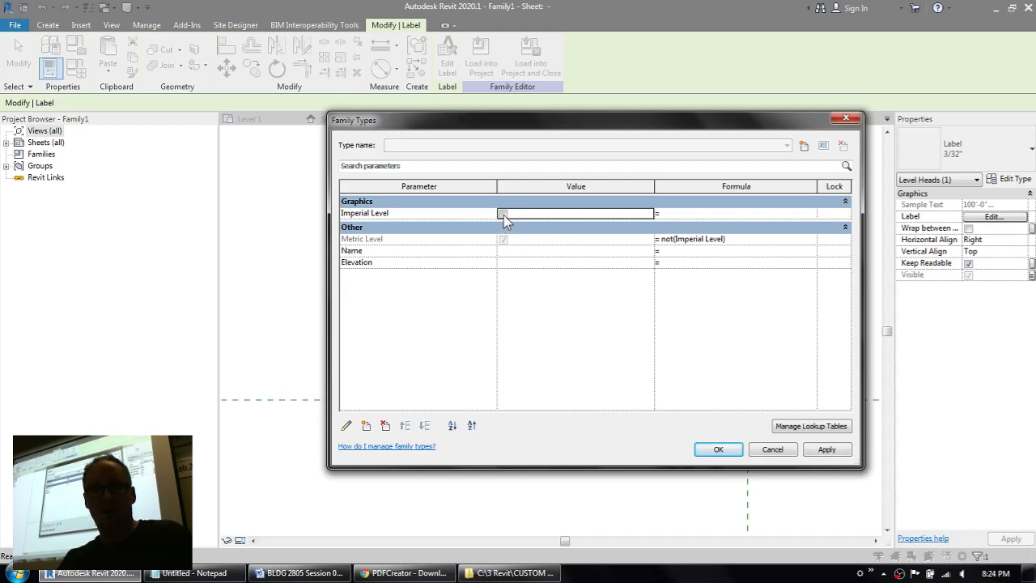
left_click(503, 214)
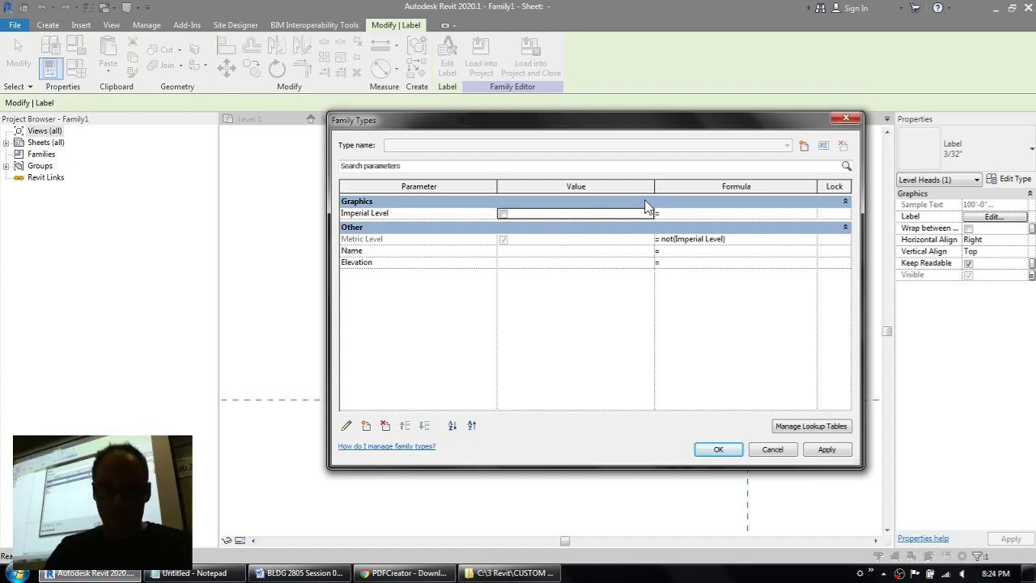
left_click(503, 214)
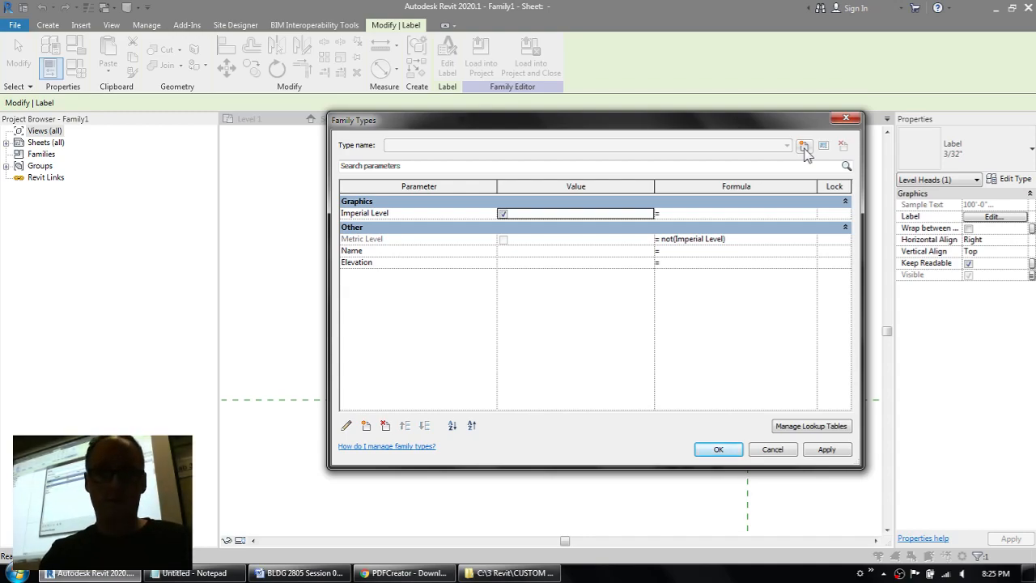
Step: Create a family type named Imperial Level with the Imperial Level parameter on
left_click(803, 146)
type("Imperia")
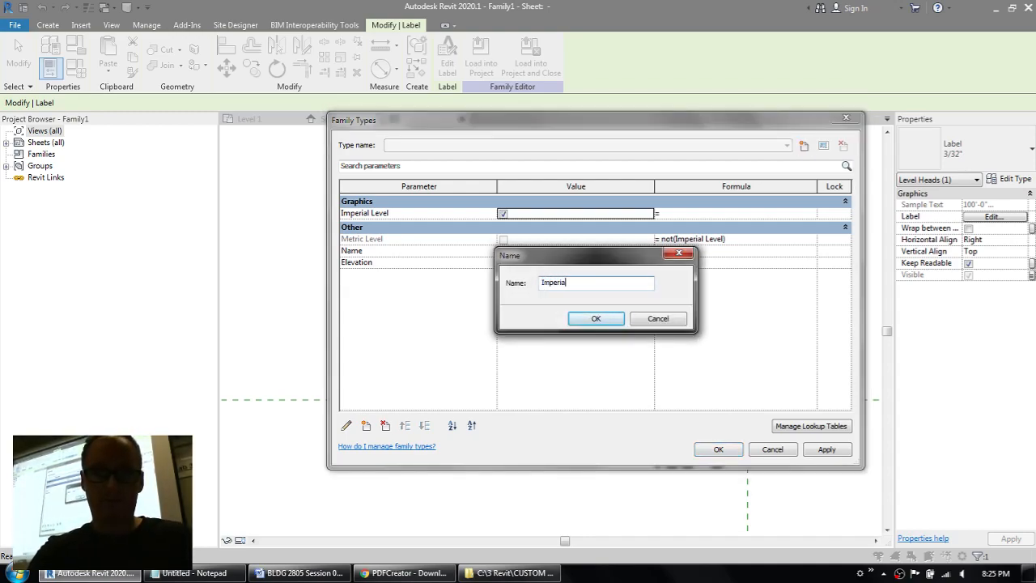
type("l Level")
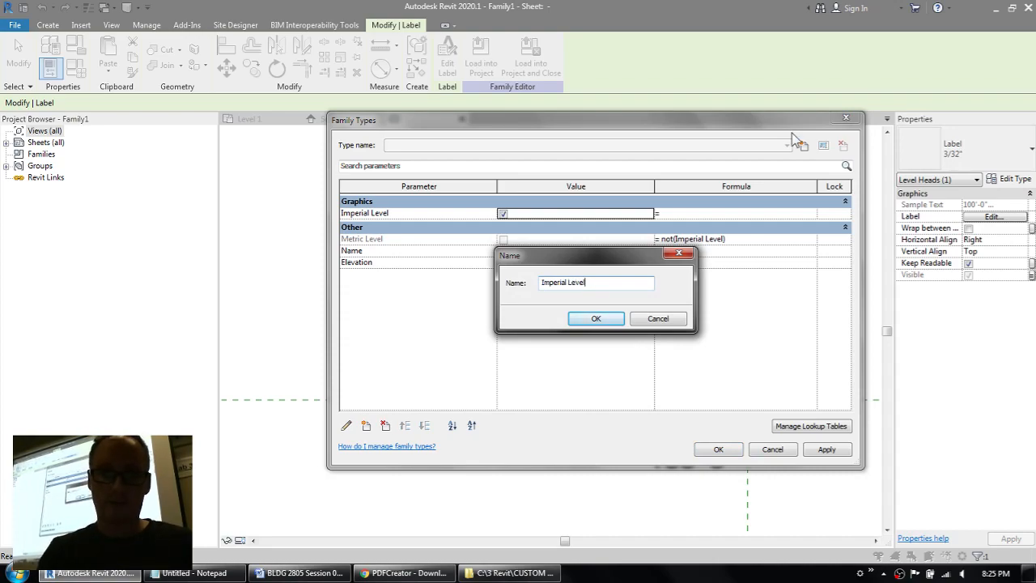
left_click(602, 318)
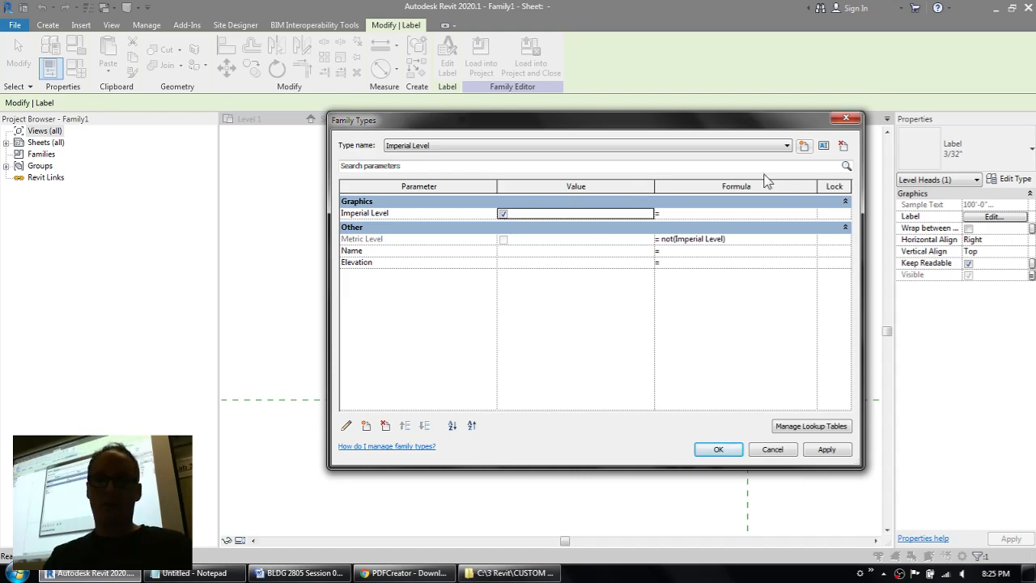
Step: Create a family type named Metric Level with the Imperial Level parameter off, and accept the family types
left_click(803, 147)
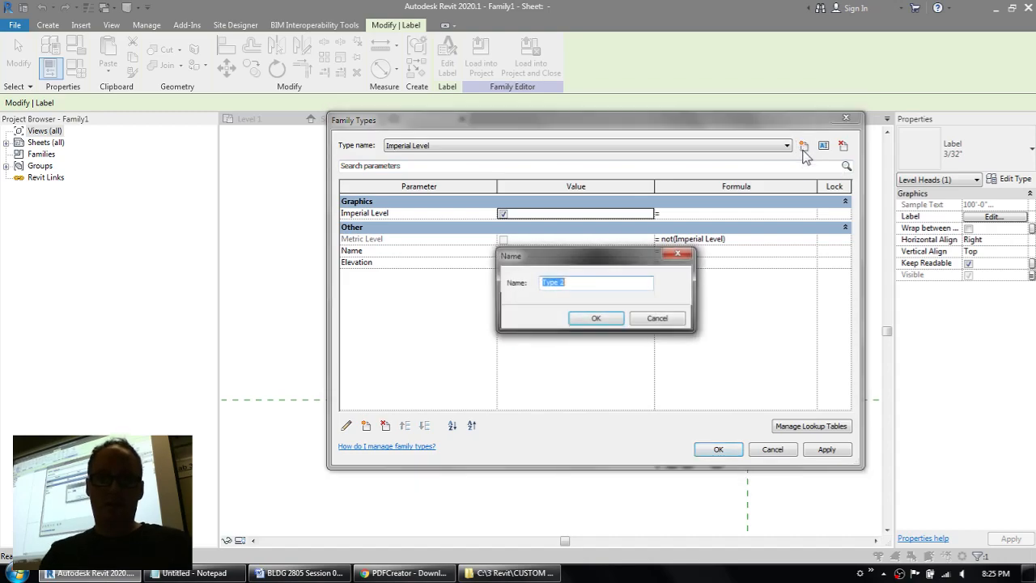
type("metr")
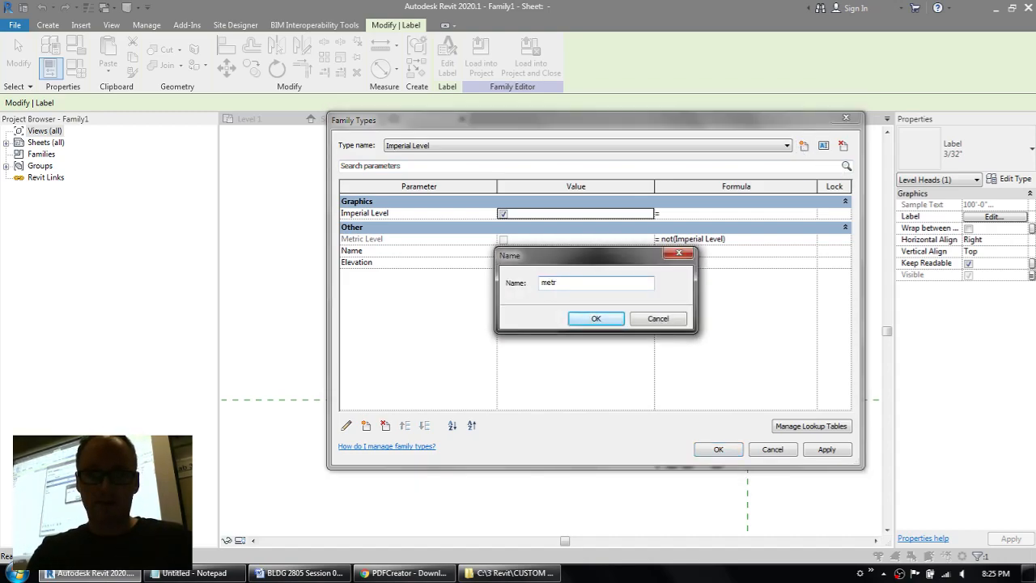
key("BackSpace")
key("BackSpace")
key("BackSpace")
key("BackSpace")
type("Metric")
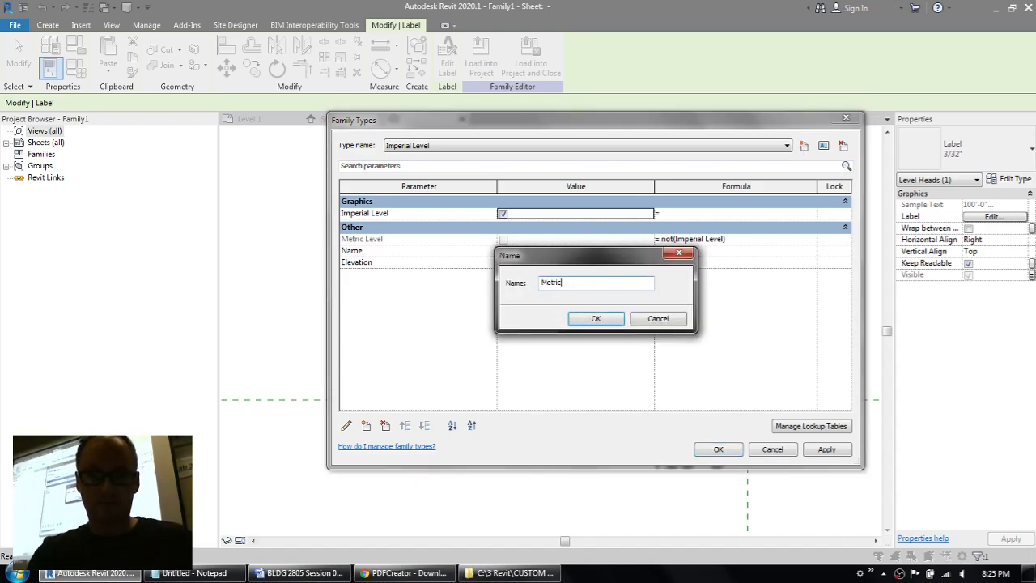
type(" Level")
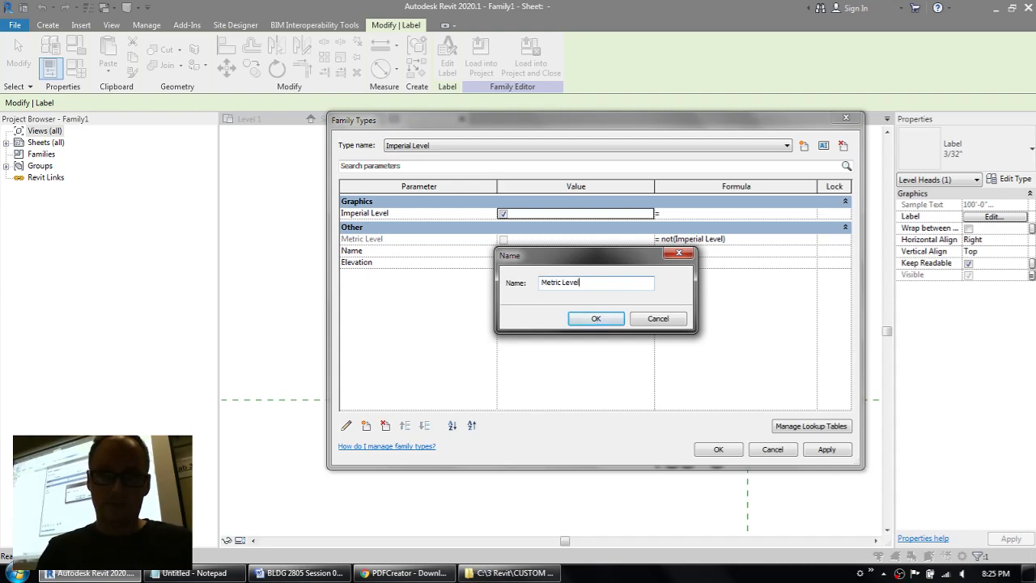
left_click(608, 319)
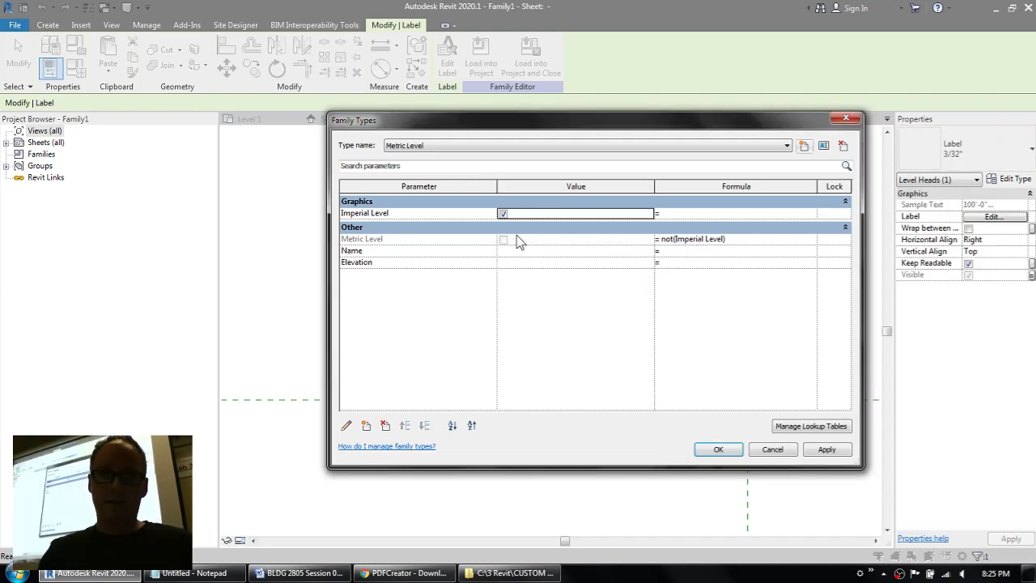
left_click(503, 215)
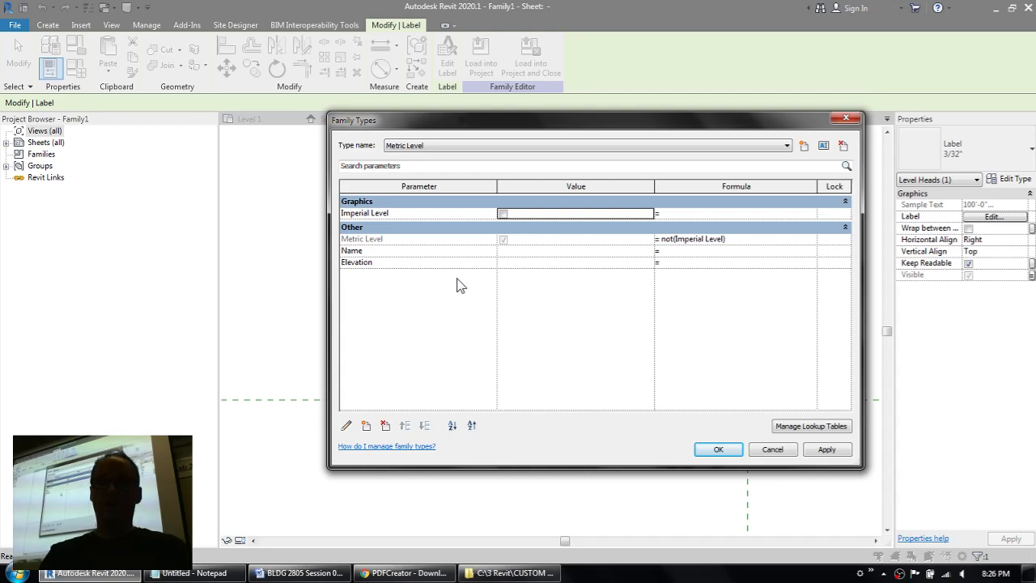
left_click(718, 450)
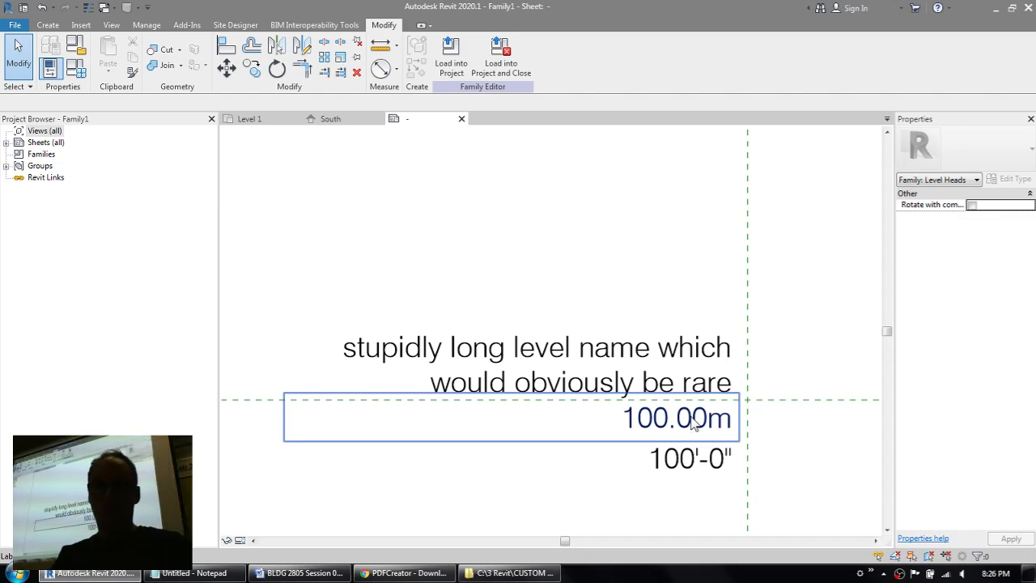
Step: Move the imperial elevation label up onto the metric elevation label so both share the same position, and deselect it
left_click(680, 457)
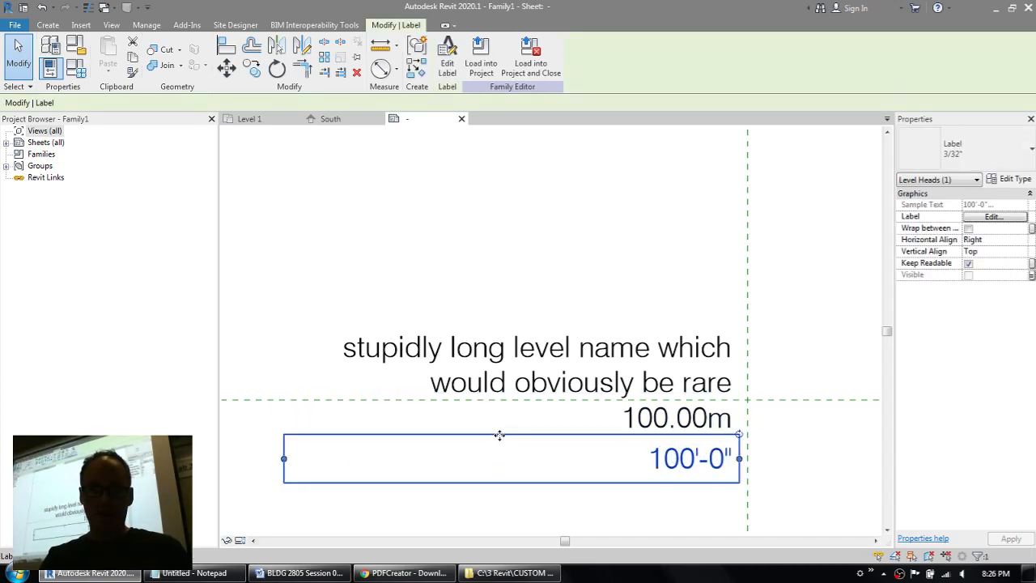
left_click_drag(499, 436, 504, 398, "ctrl")
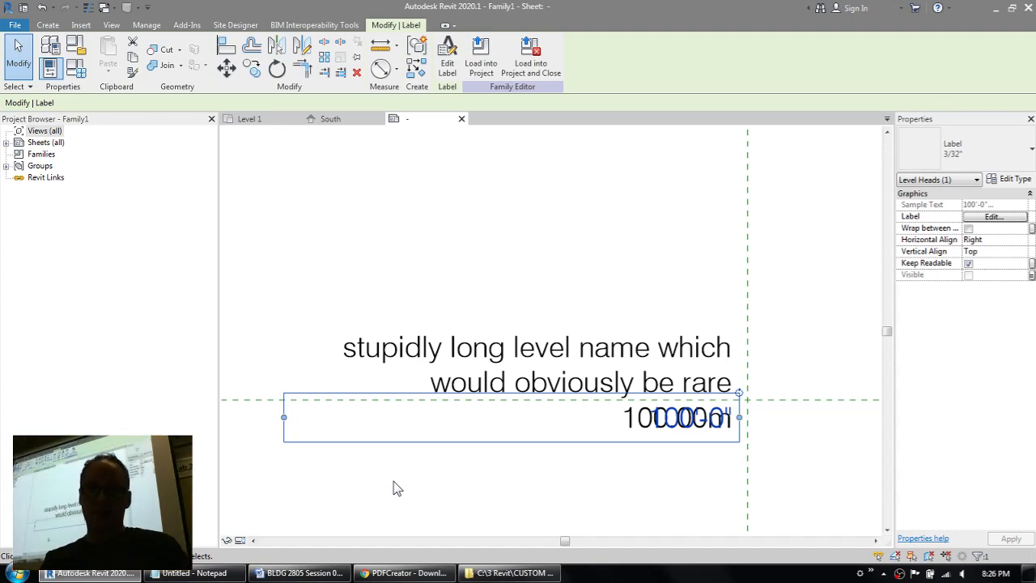
middle_click_drag(619, 250, 536, 241)
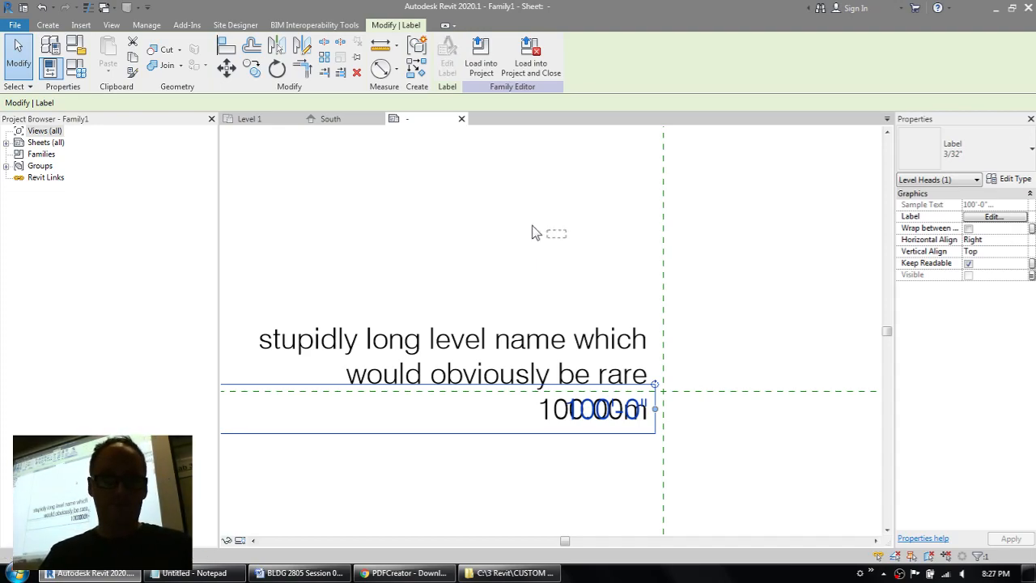
left_click(536, 232)
Step: Start a filled region with Level Heads boundary lines and sketch a rectangle about 87/256" by 27/256" below and beside the reference-plane intersection
middle_click_drag(668, 261, 510, 204)
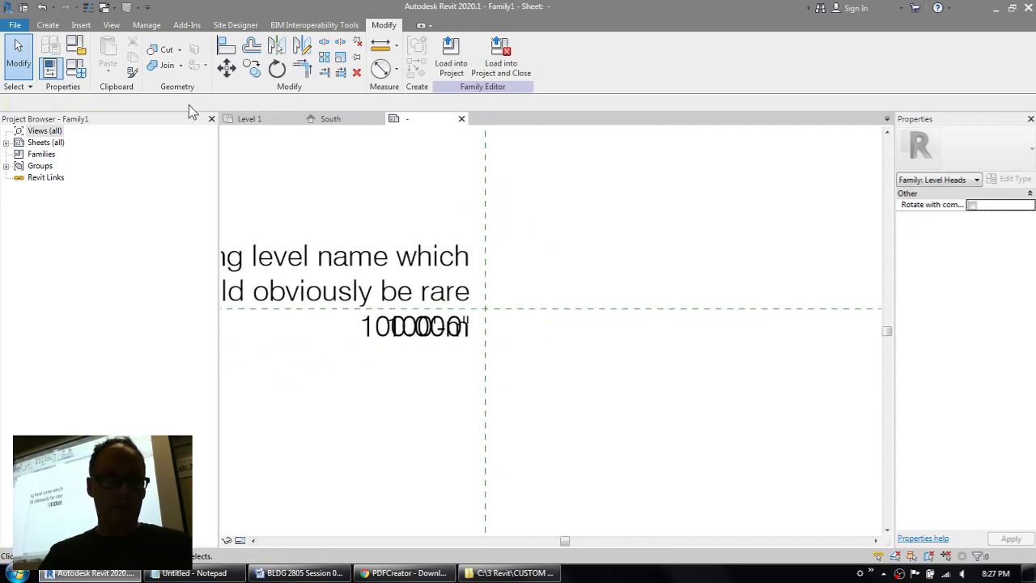
left_click(46, 26)
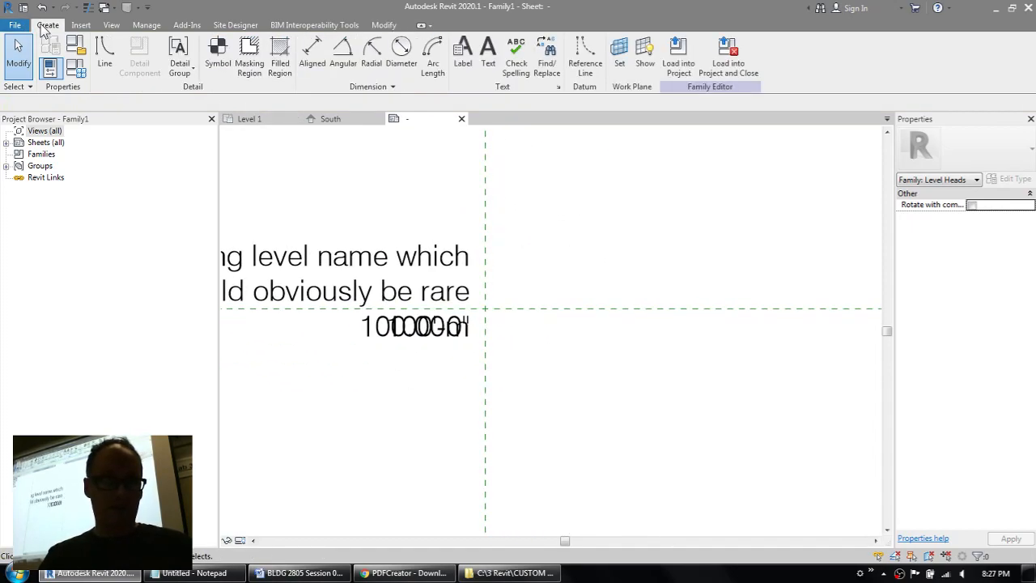
left_click(280, 81)
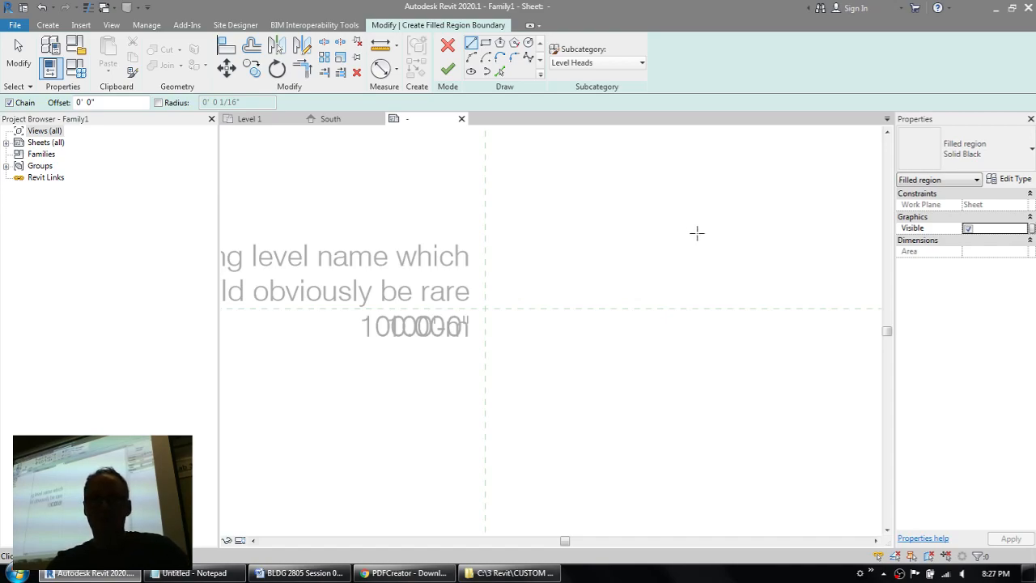
left_click(597, 64)
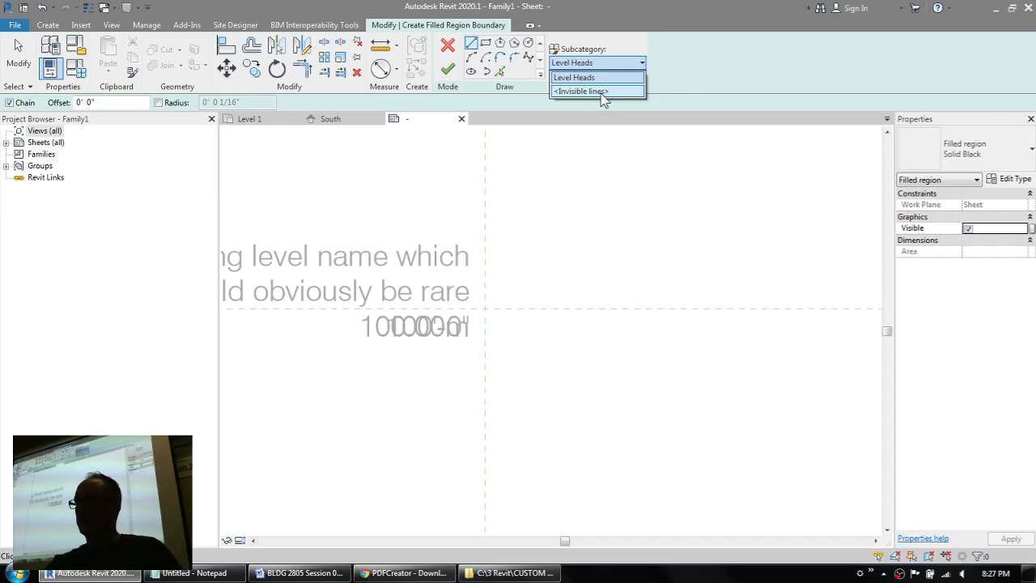
left_click(489, 44)
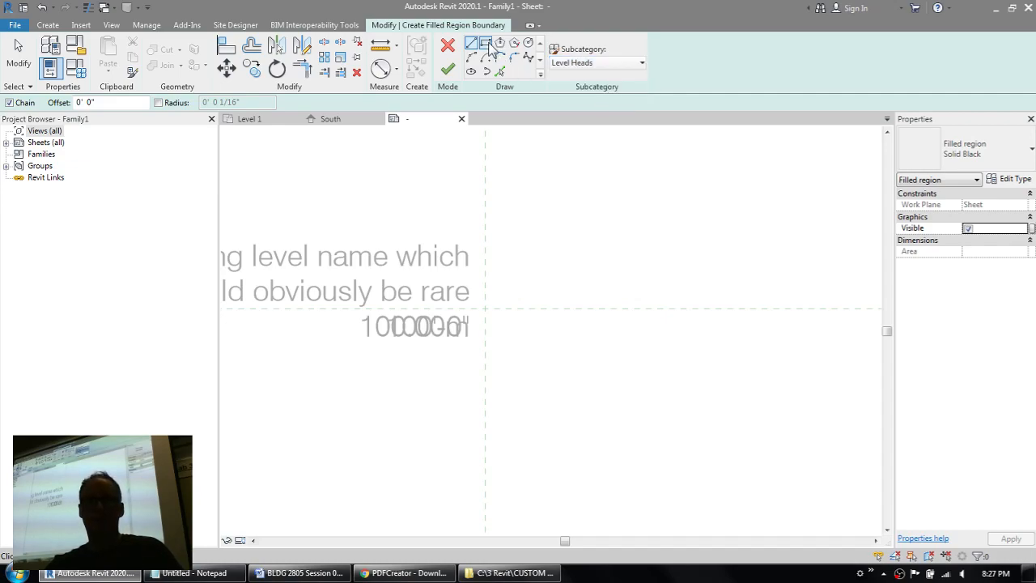
left_click(486, 44)
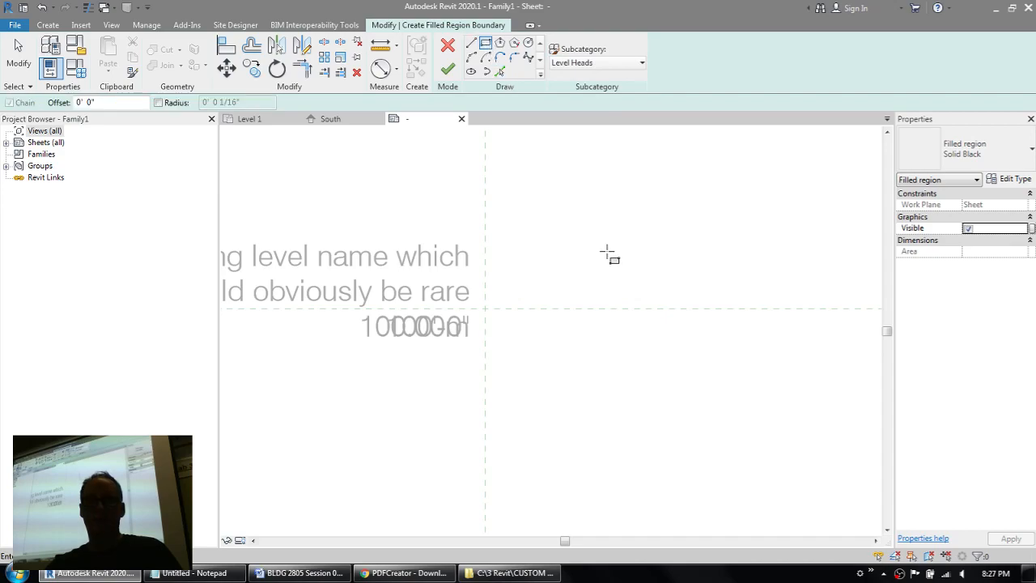
scroll(588, 257, "up", 1)
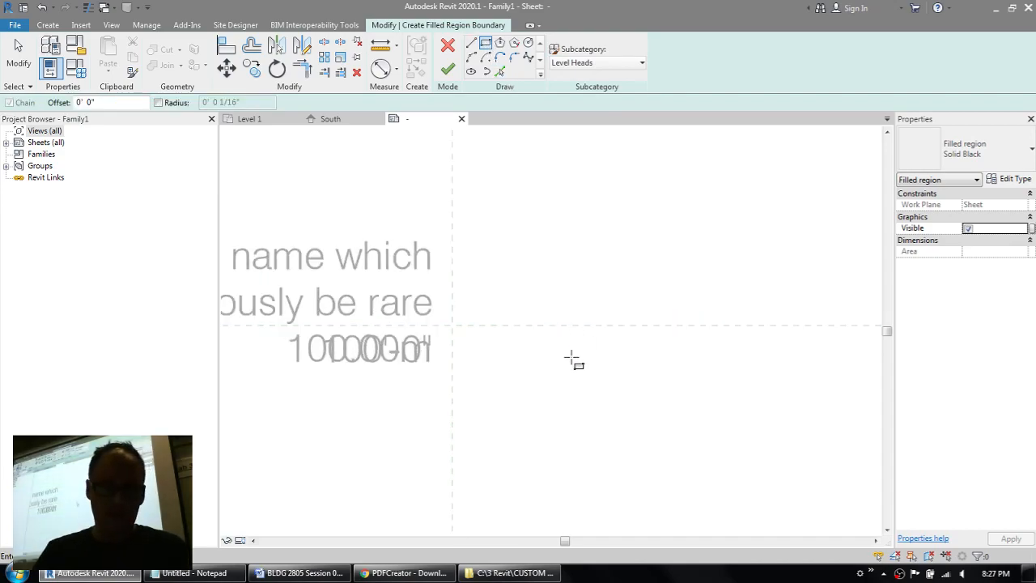
left_click(510, 422)
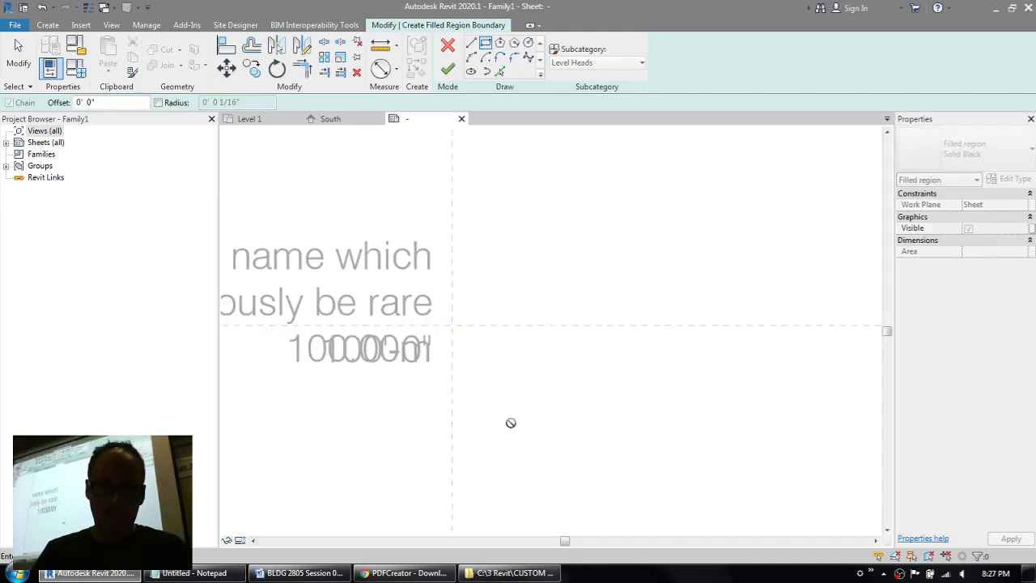
left_click(598, 395)
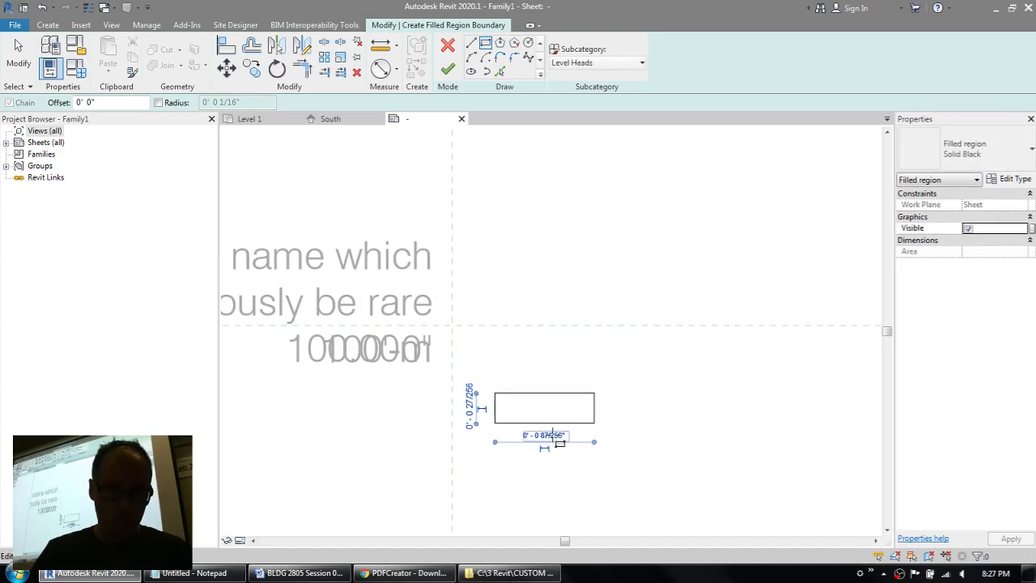
Step: Set the filled region's boundary rectangle to 1/4" wide and 1/32" high
left_click(550, 435)
type("1/4")
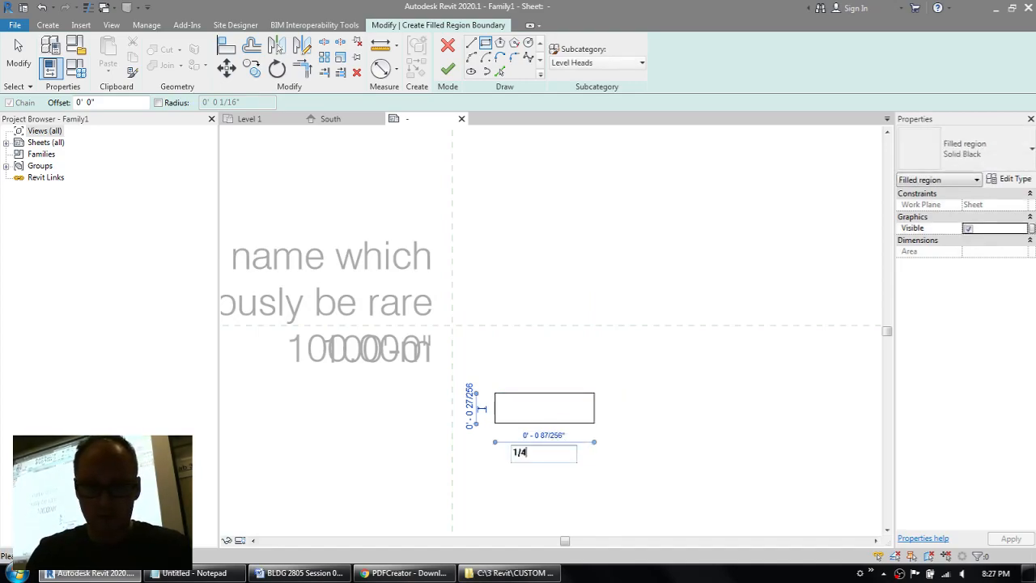
key("Return")
left_click(470, 413)
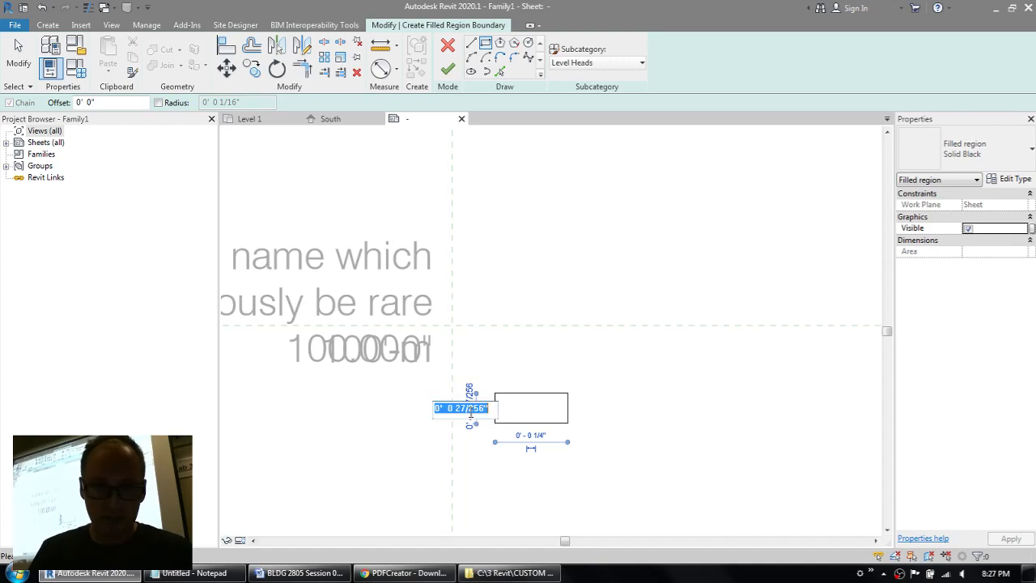
type("1/32\"")
key("Return")
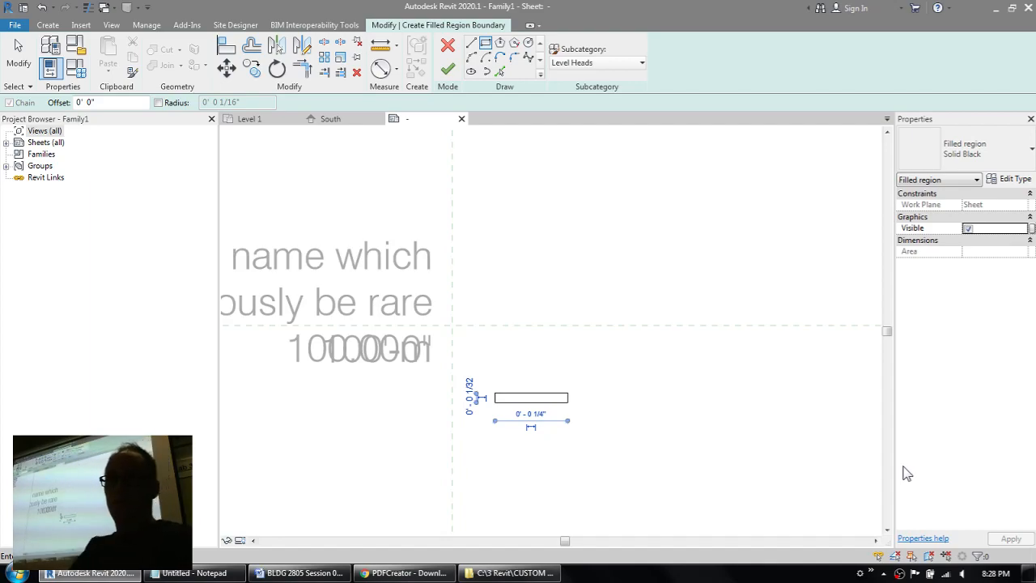
Step: Keep the Level Heads line subcategory and check its line weight and color in Object Styles
left_click(596, 63)
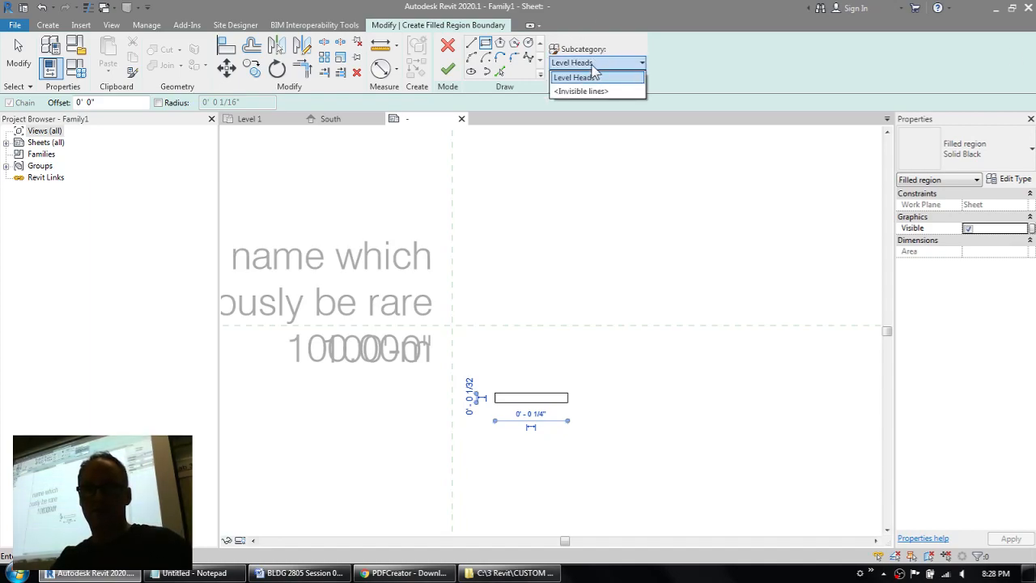
left_click(591, 76)
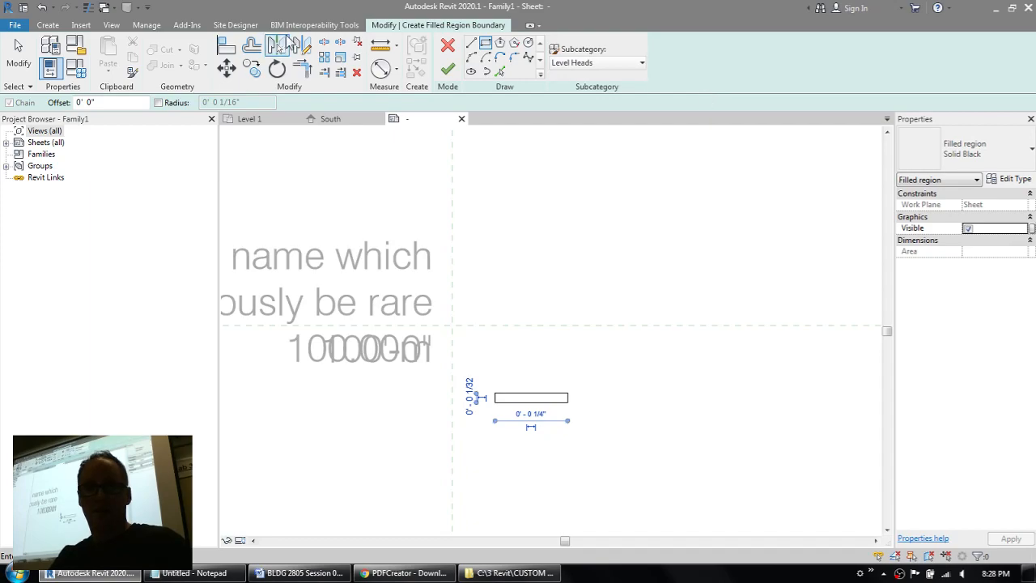
left_click(146, 25)
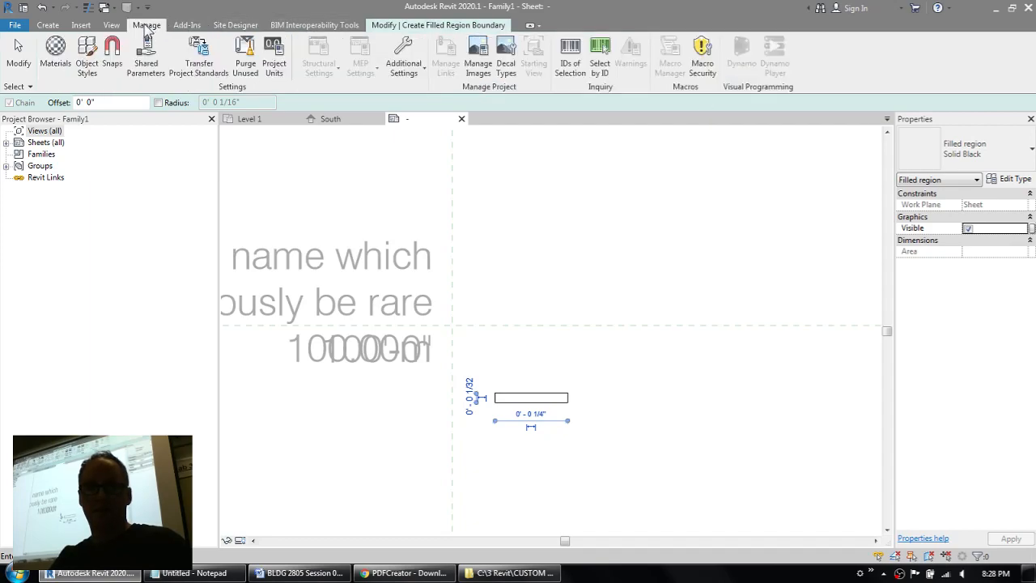
left_click(86, 55)
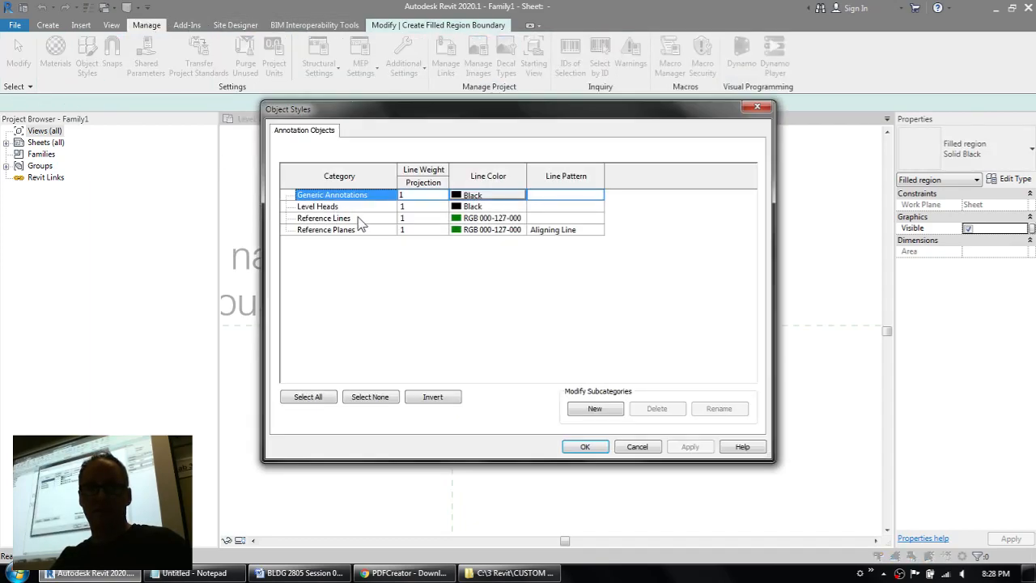
left_click(409, 209)
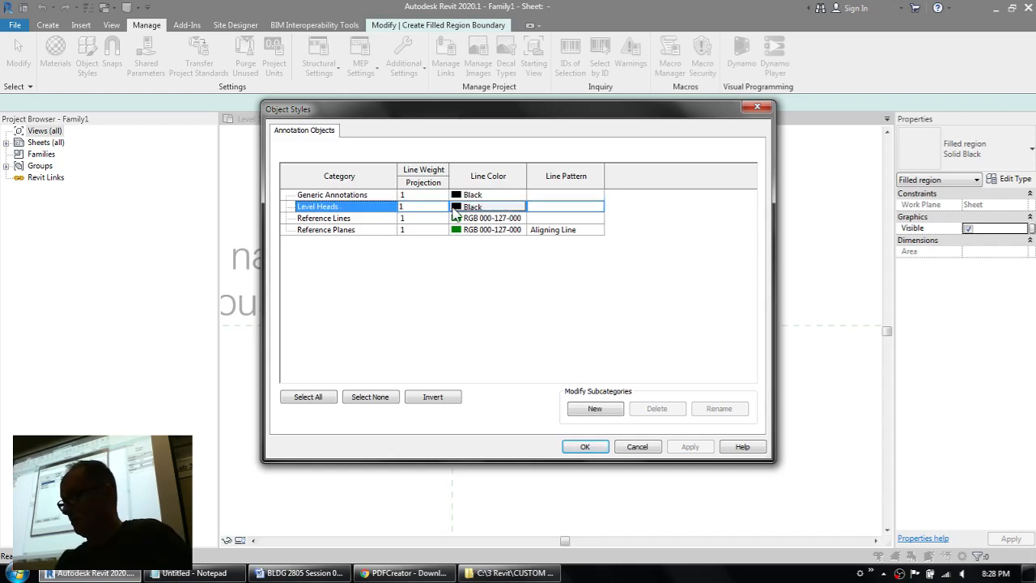
left_click(600, 451)
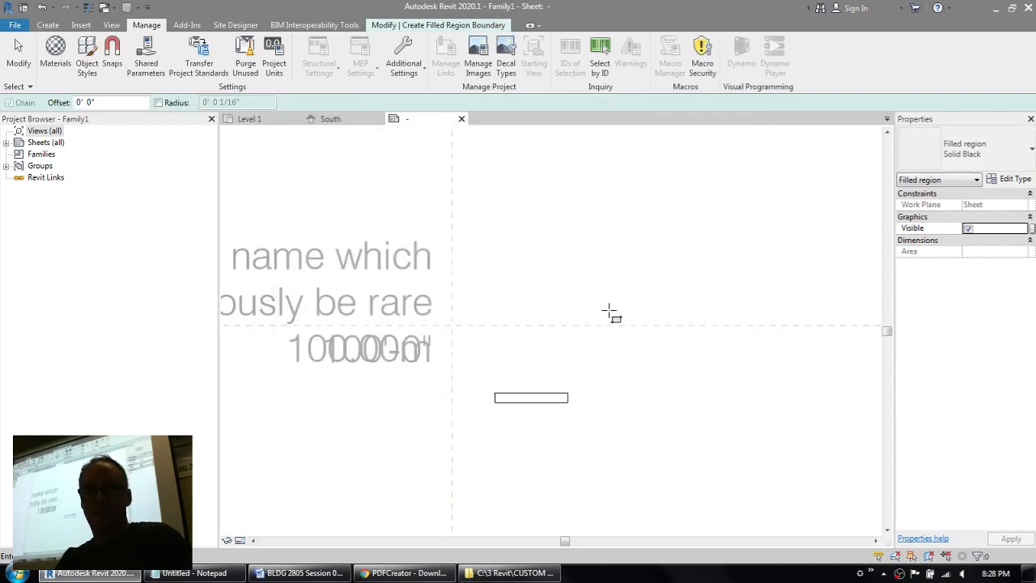
Step: Finish the filled region with the Level Heads boundary and deselect it
scroll(617, 317, "up", 2)
scroll(597, 323, "up", 2)
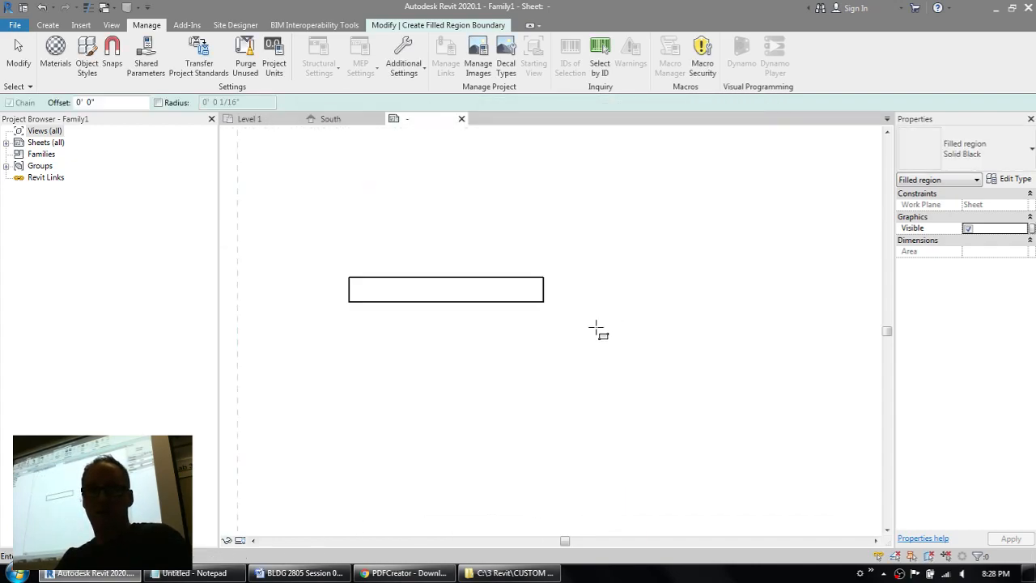
left_click(445, 25)
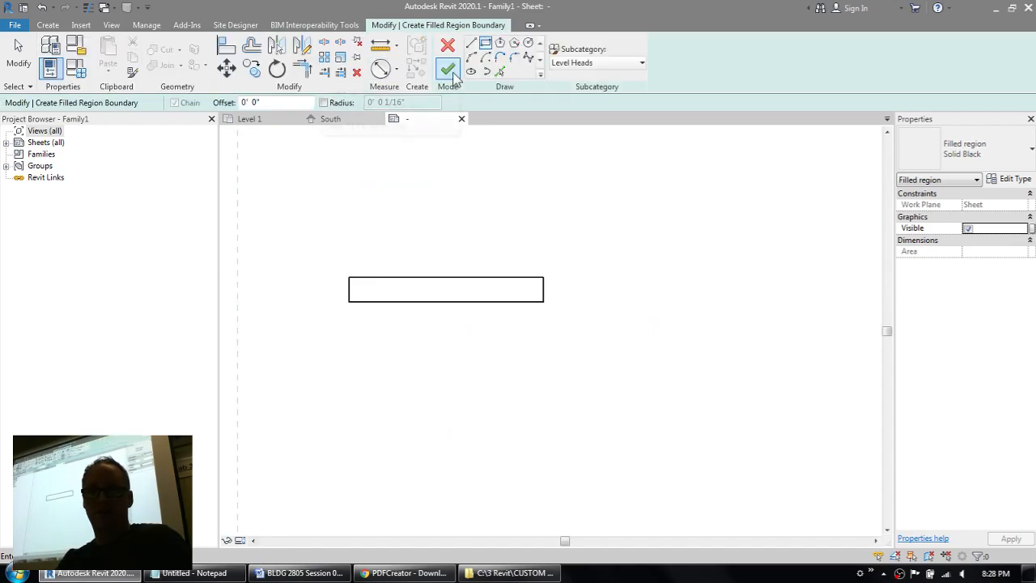
left_click(447, 69)
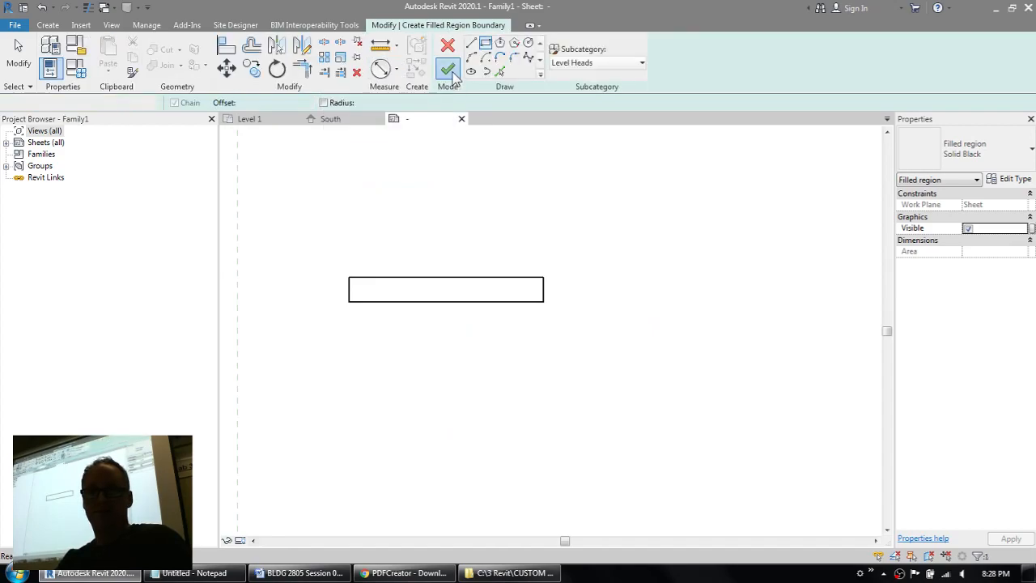
left_click(617, 204)
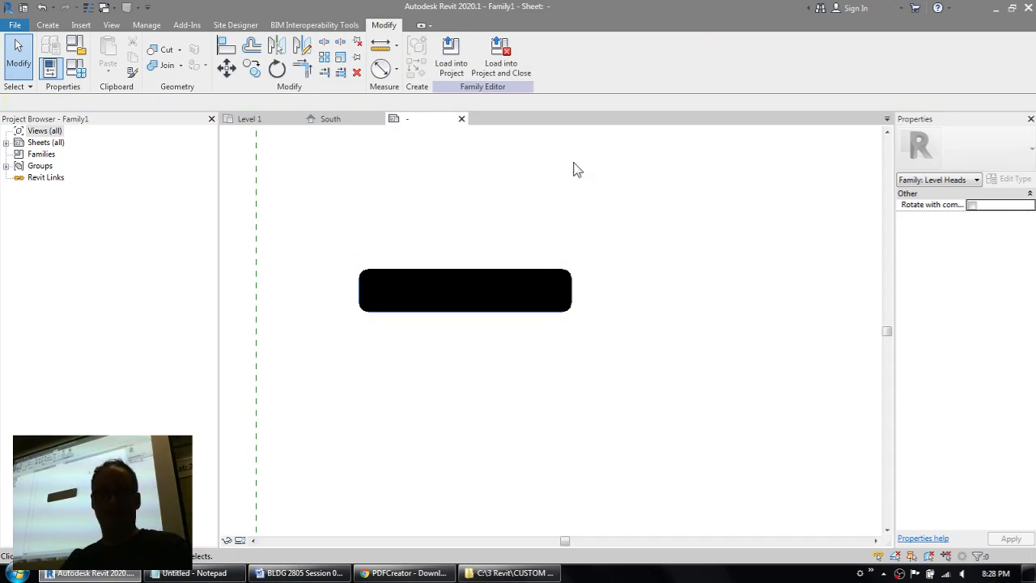
Step: Start a second filled region with <Invisible lines> boundaries and sketch a rectangle about 81/256" by 17/256" below the first region
left_click(47, 25)
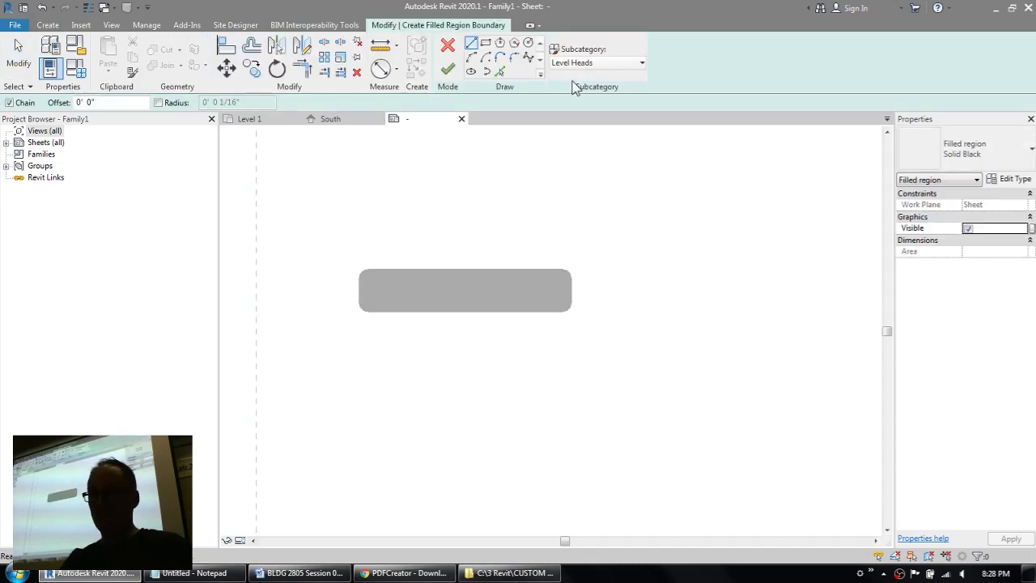
left_click(576, 63)
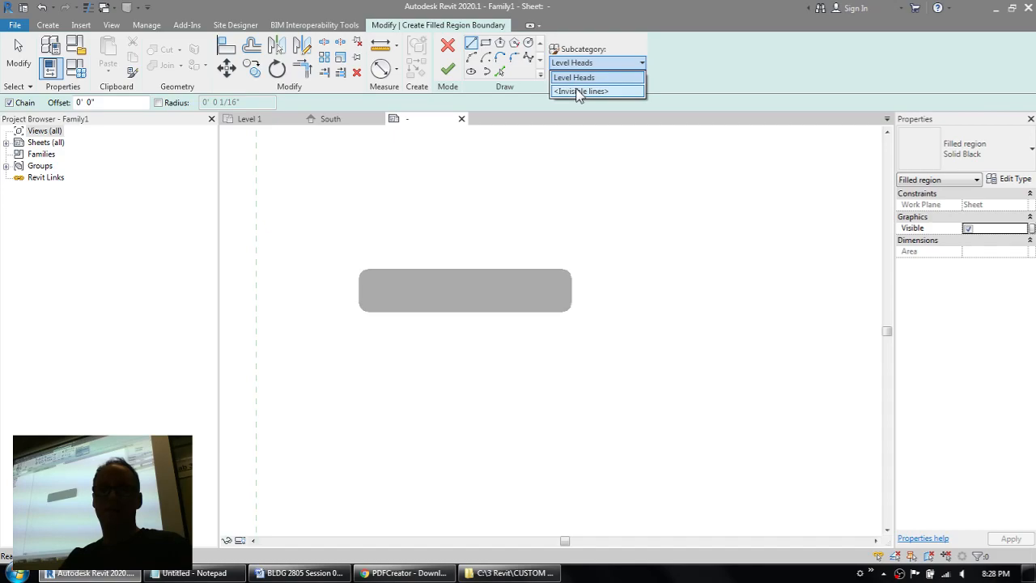
left_click(578, 91)
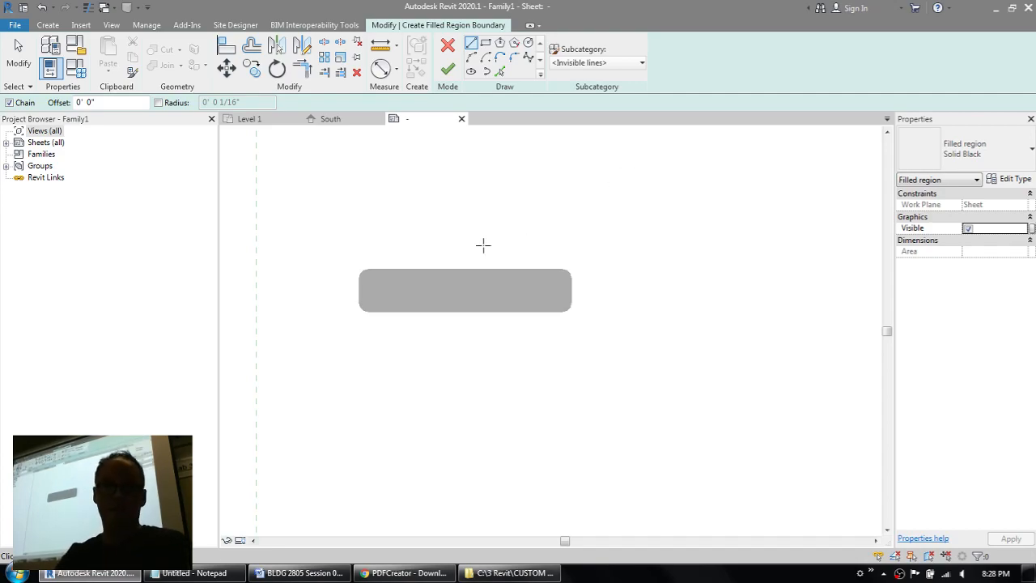
left_click(485, 42)
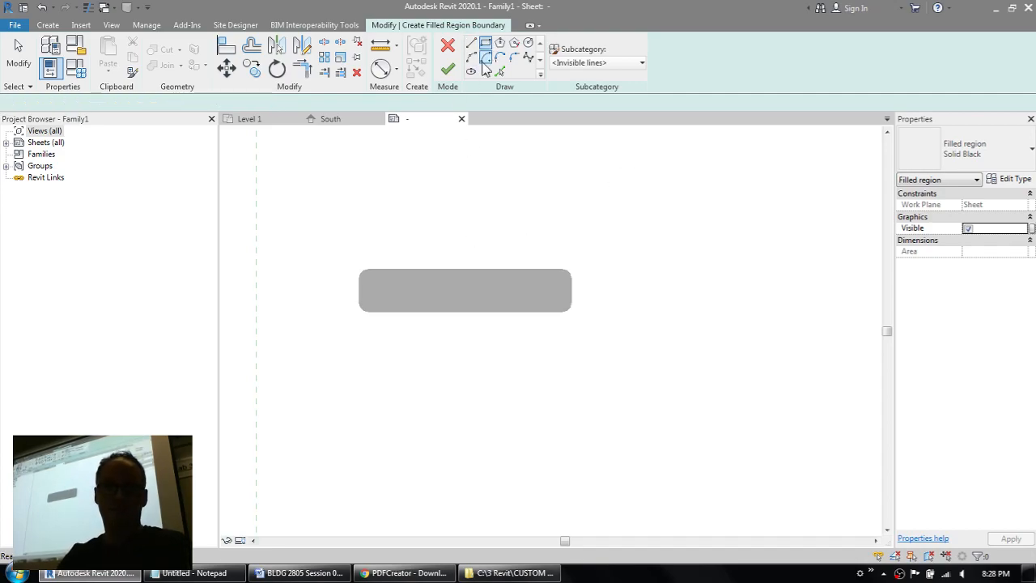
left_click(370, 279)
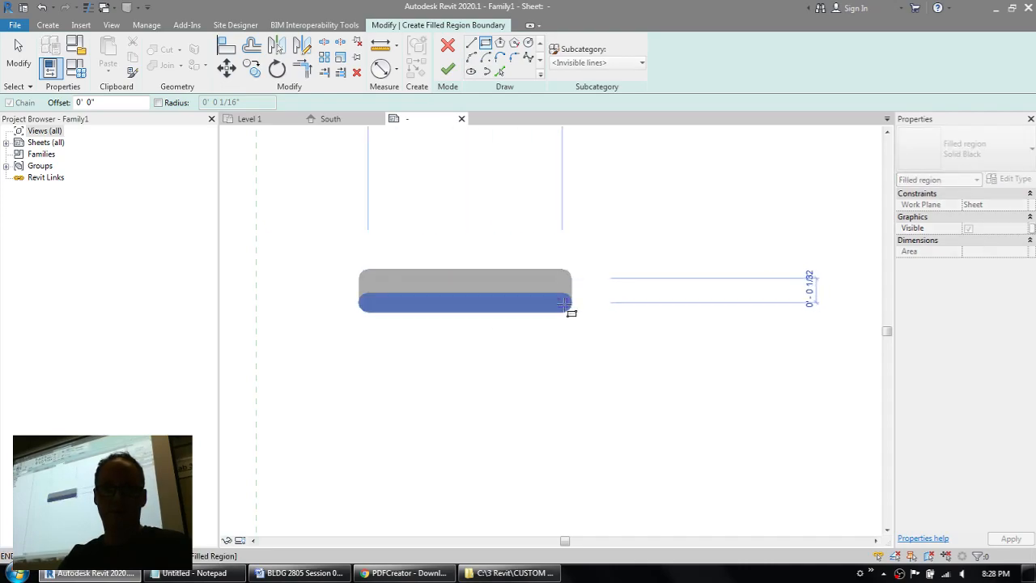
key("Escape")
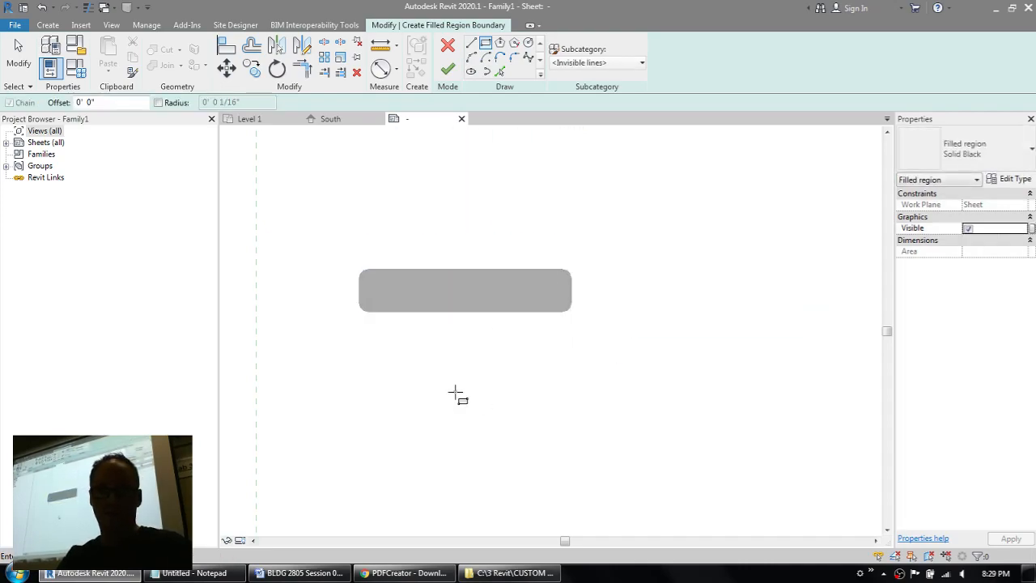
left_click(455, 394)
left_click(701, 445)
middle_click_drag(654, 381, 578, 356)
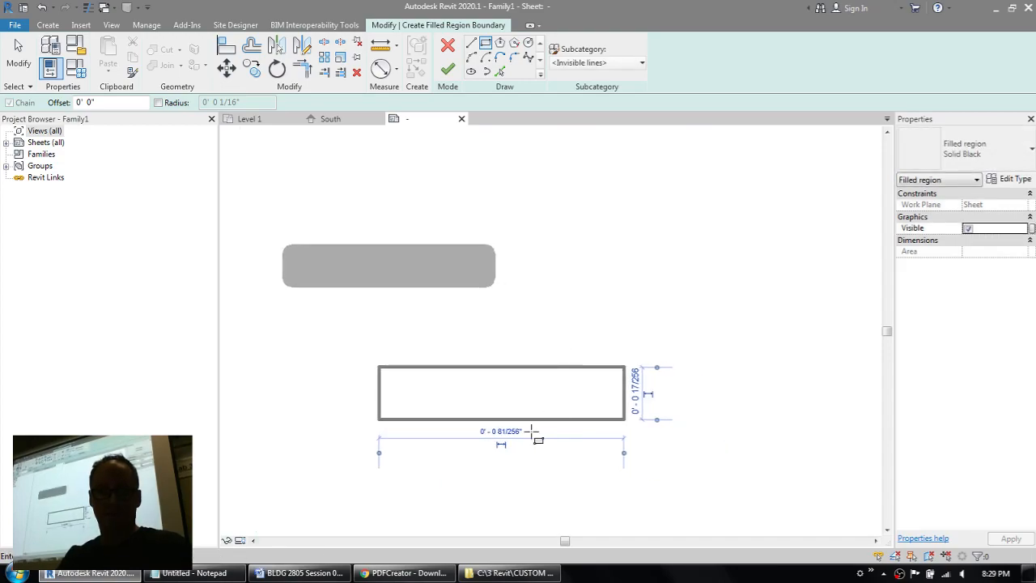
Step: Set the second region's invisible-line rectangle to 1/4" wide and 1/32" high
left_click(528, 432)
type("1/4")
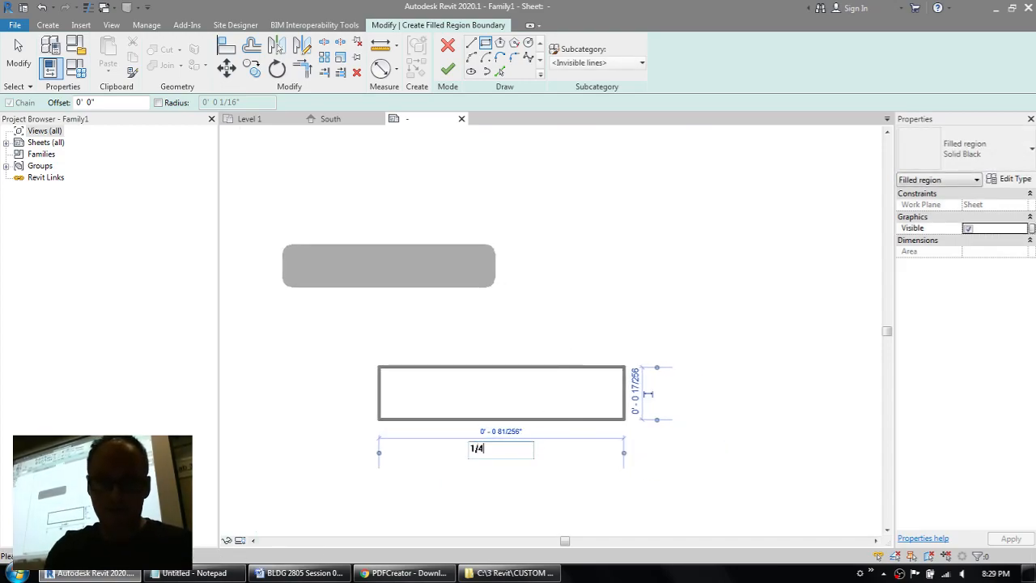
key("Return")
left_click(584, 391)
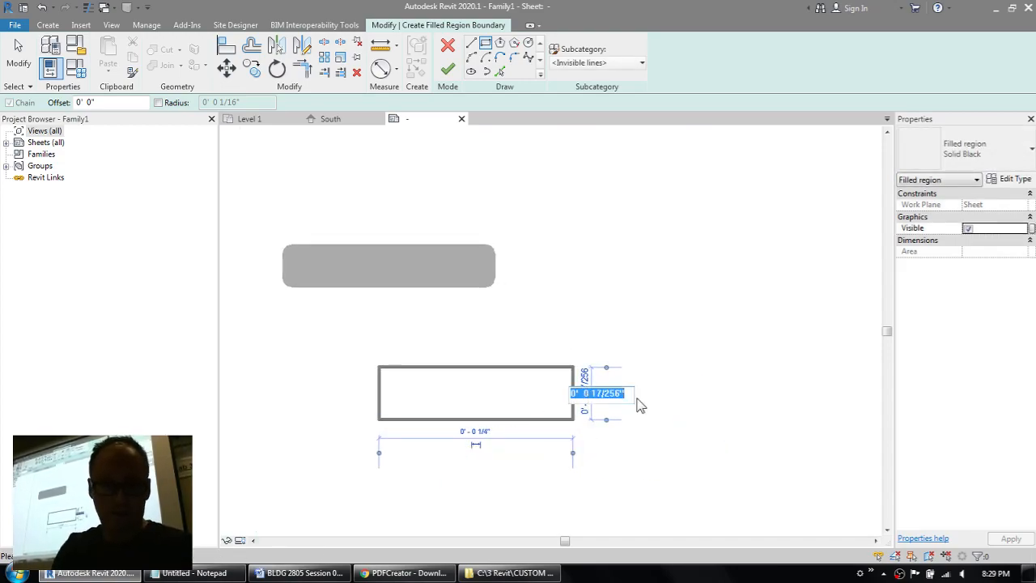
type("1/32")
key("Return")
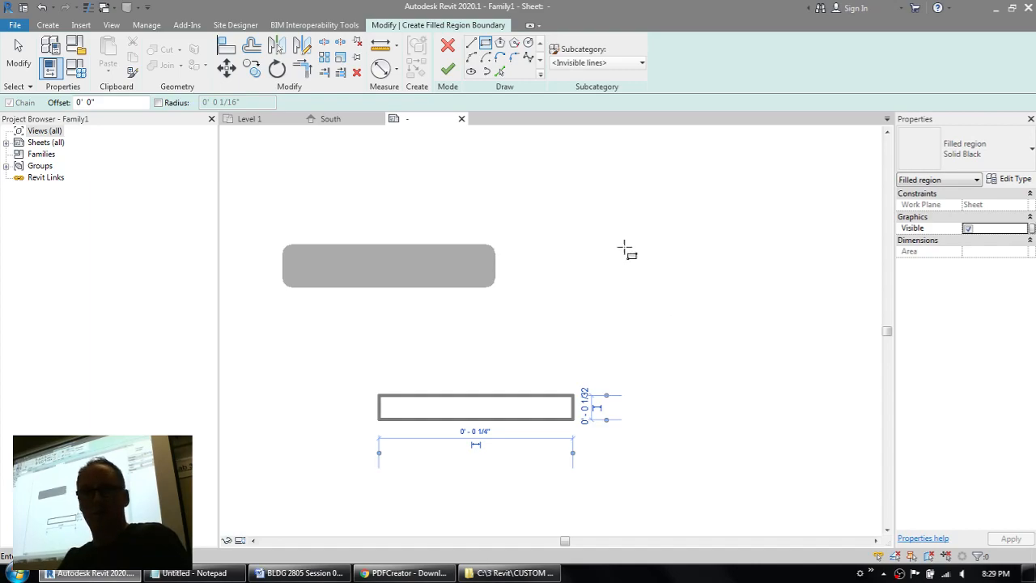
Step: Finish the second filled region with invisible boundaries and deselect it to compare it with the first
left_click(447, 69)
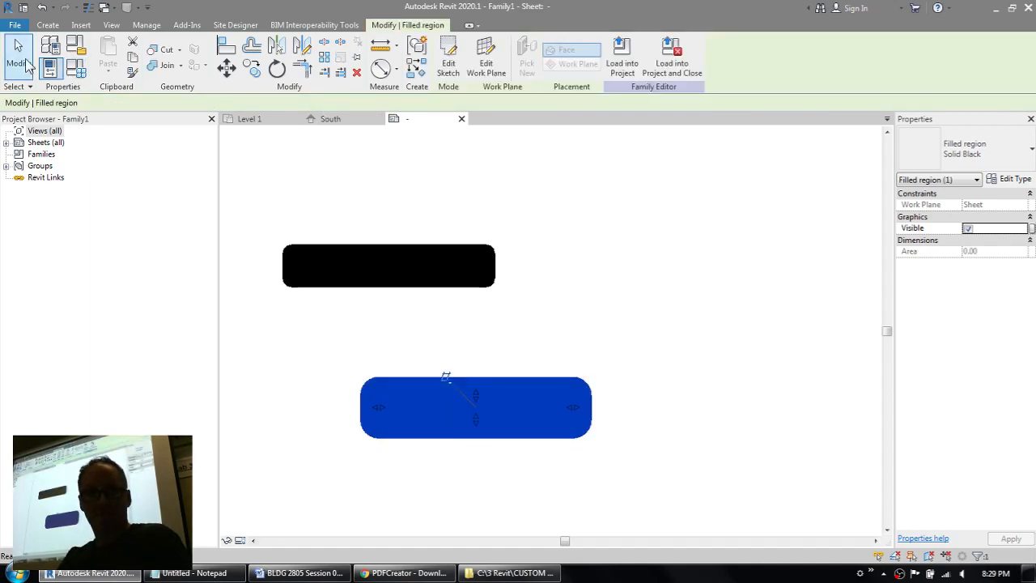
left_click(276, 162)
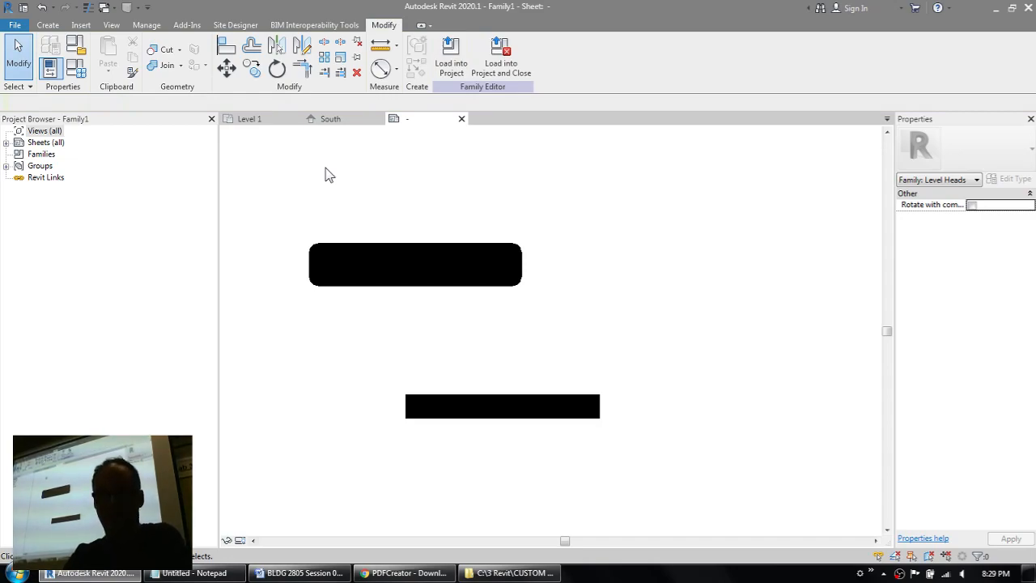
scroll(329, 175, "down", 5)
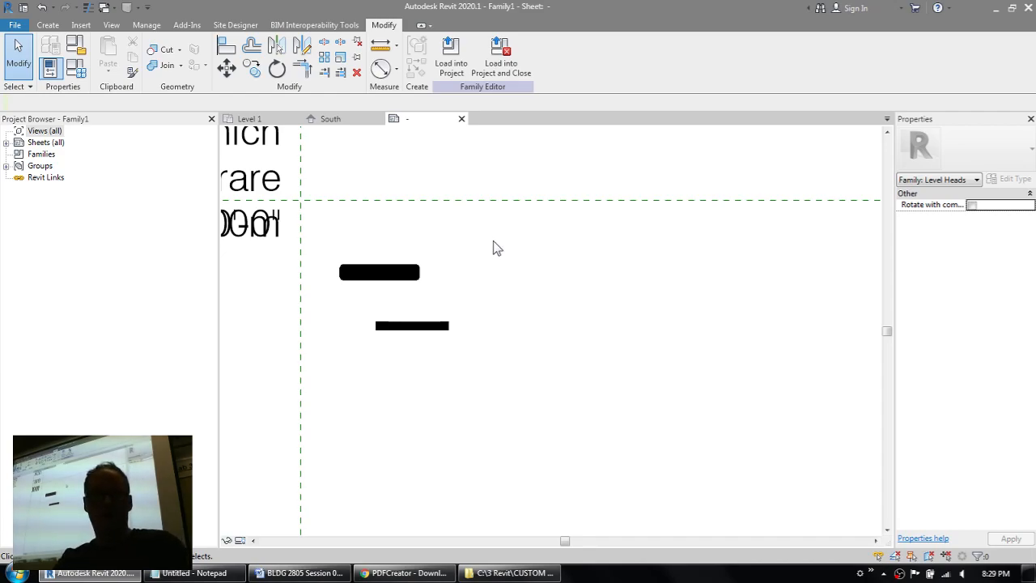
Step: Delete the upper filled region with the thick boundary and move the remaining one up to the horizontal reference plane
left_click(386, 272)
key("Delete")
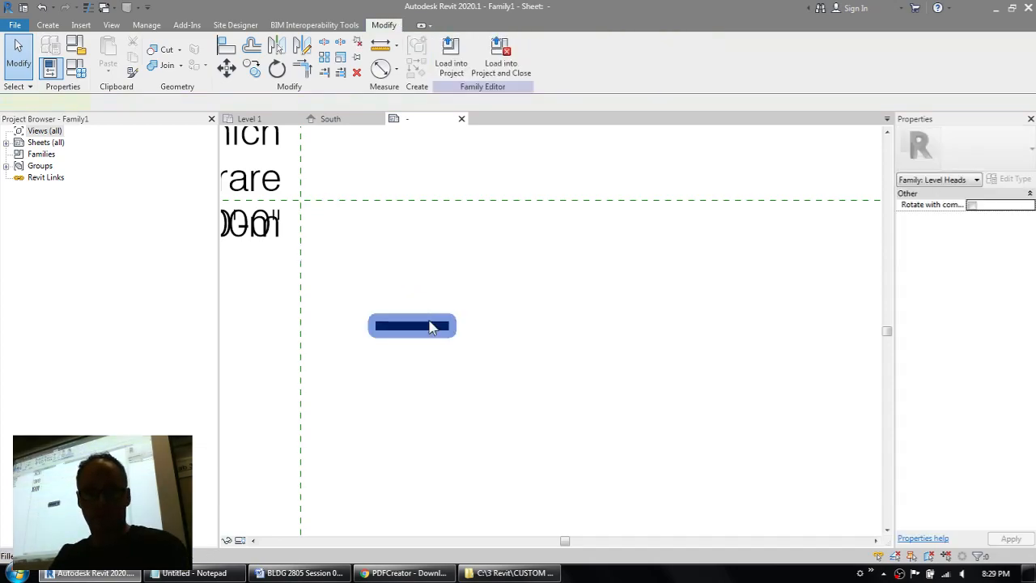
left_click(431, 326)
key("m")
key("v")
left_click(413, 322)
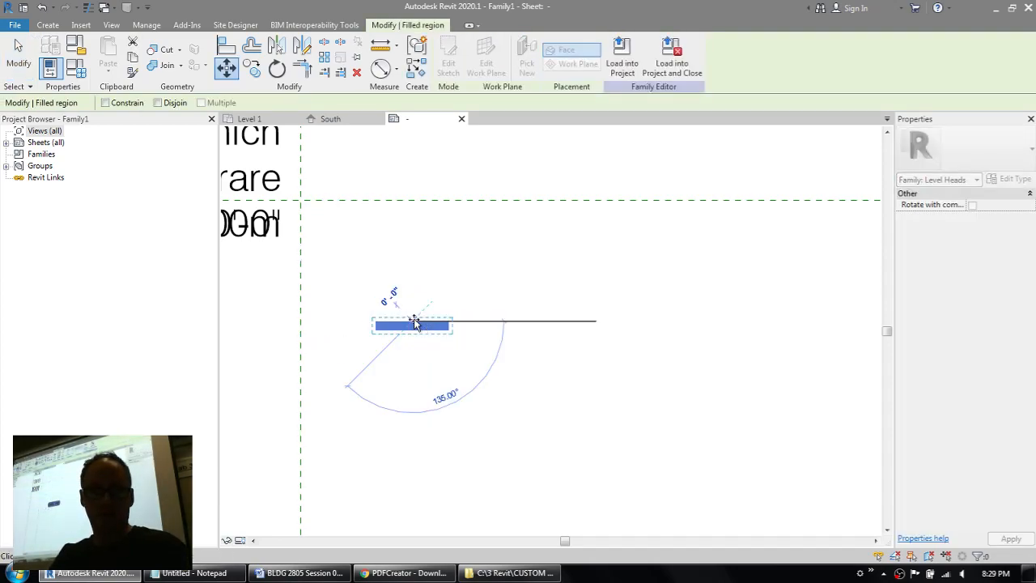
left_click(362, 201)
Step: Turn on thin line display and move the filled region so its upper-left corner sits on the reference plane intersection
scroll(335, 211, "up", 2)
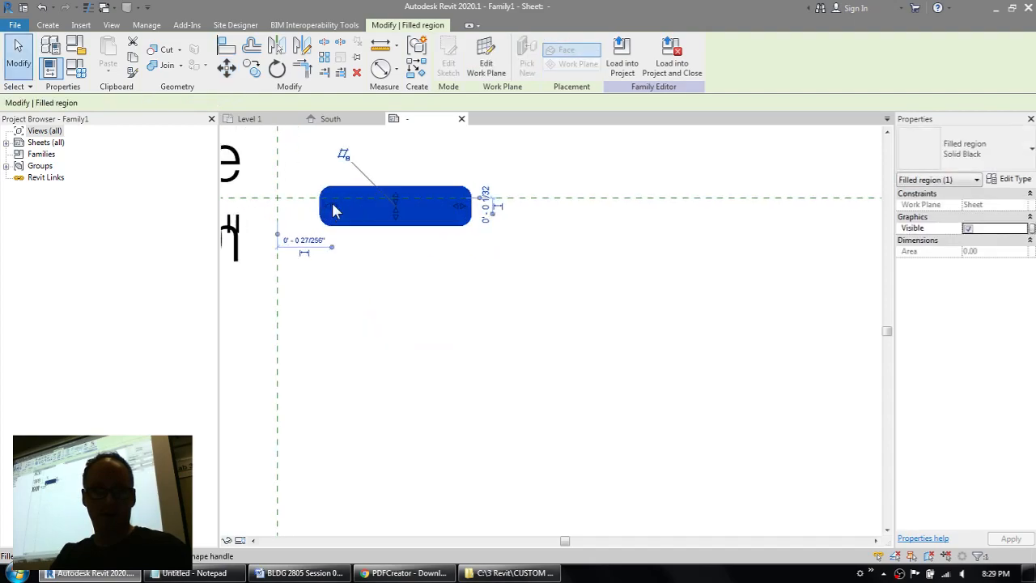
scroll(332, 204, "up", 2)
middle_click_drag(429, 297, 506, 343)
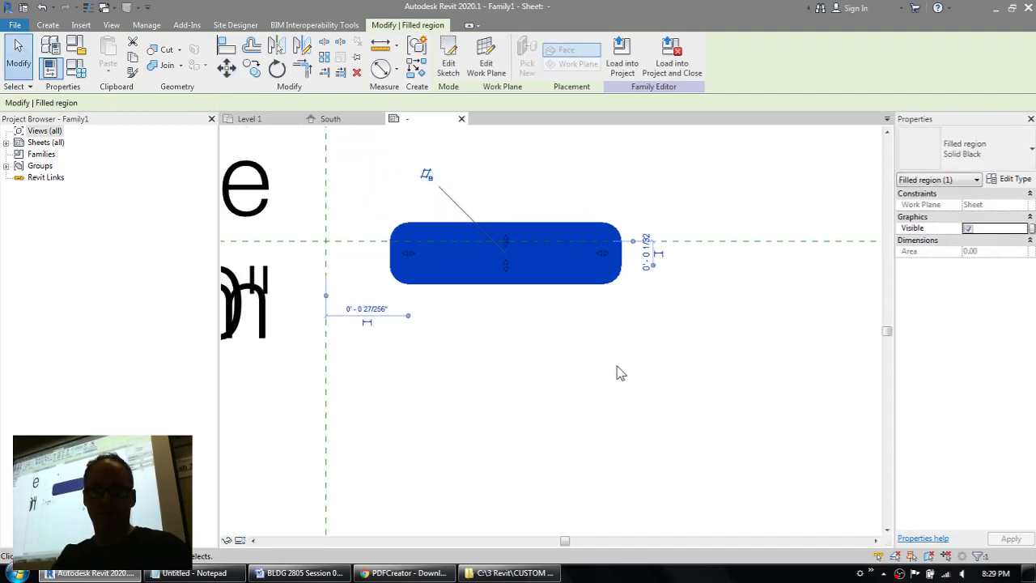
left_click(112, 26)
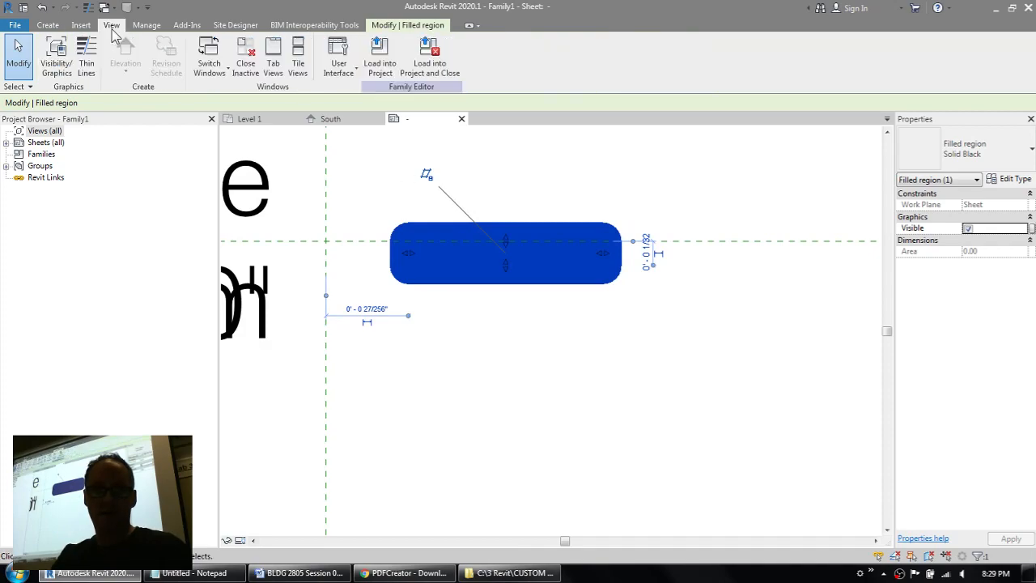
left_click(84, 68)
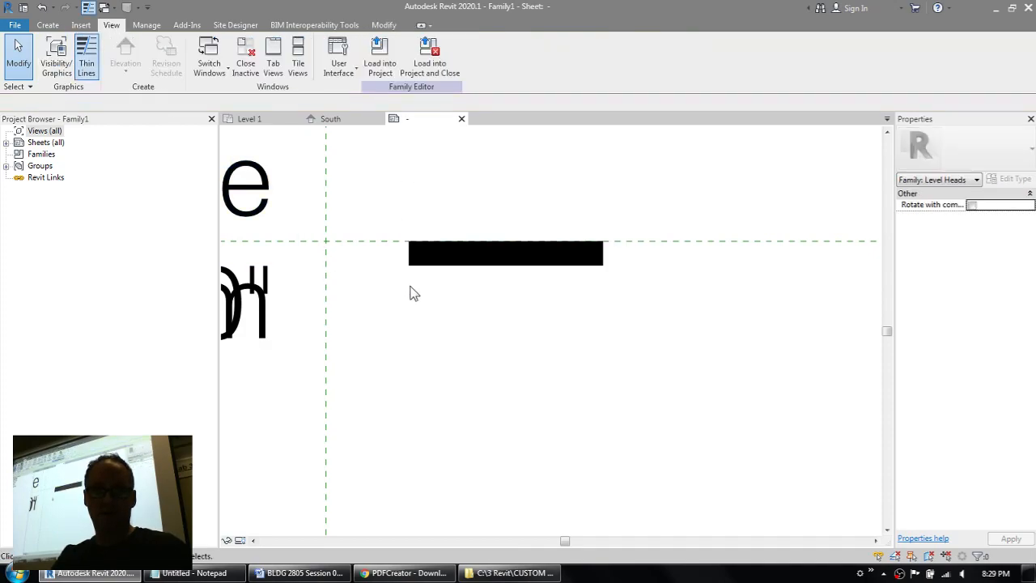
left_click(450, 264)
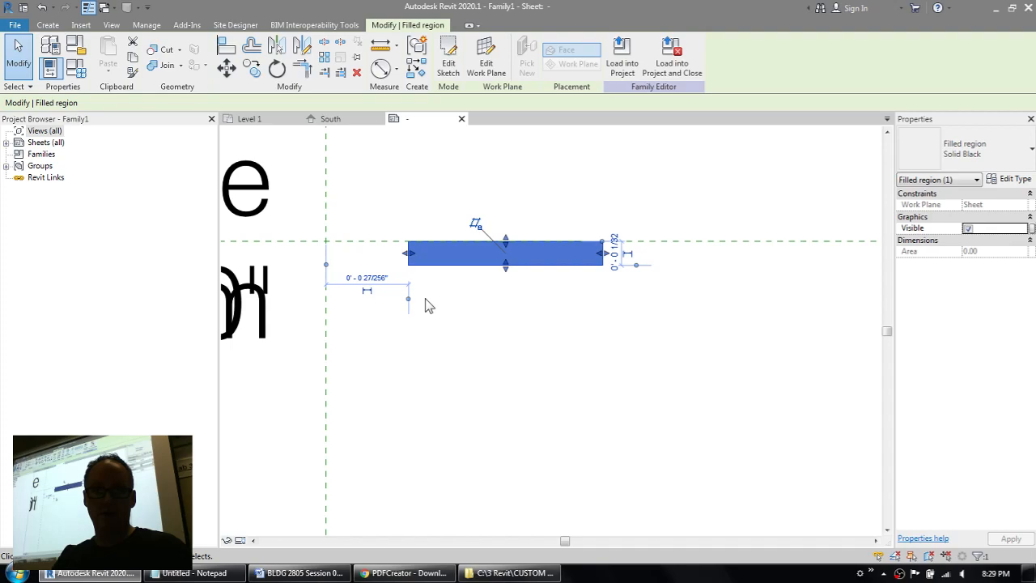
left_click(227, 70)
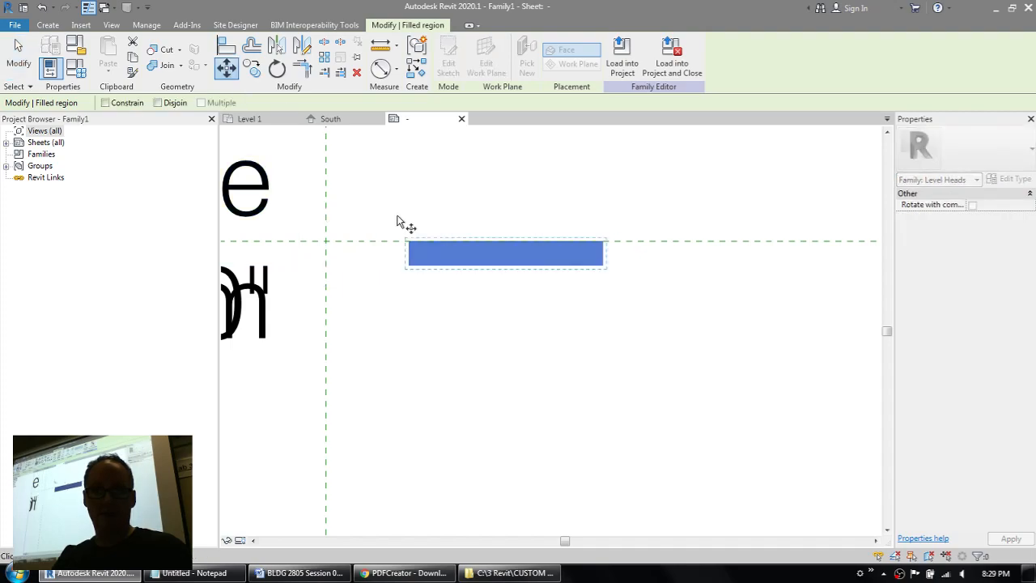
left_click(408, 242)
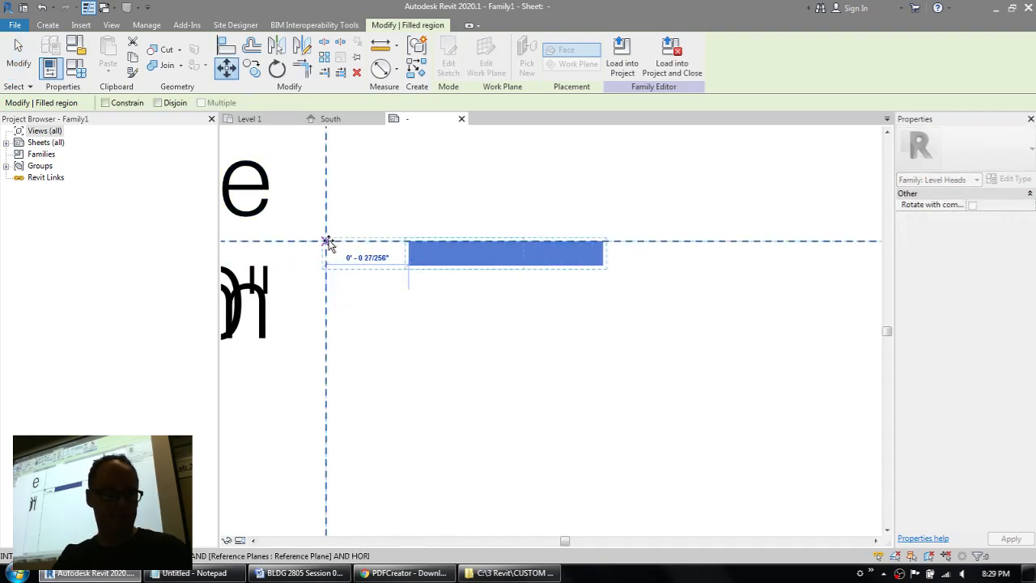
left_click(327, 242)
left_click(512, 343)
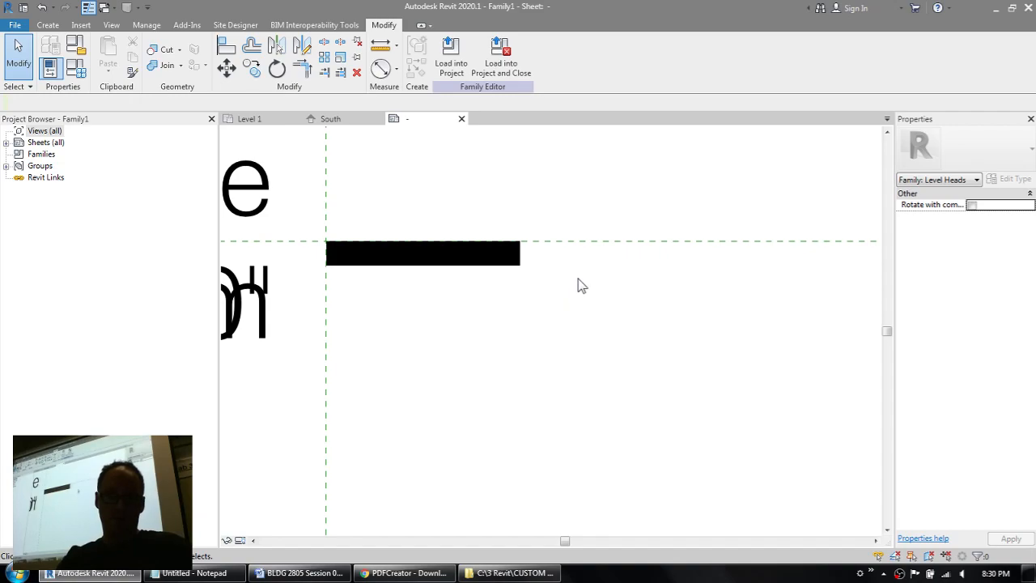
Step: Start another filled region with <Invisible lines>, sketching a 1/8" vertical line up from the bar's upper-right corner and a horizontal line back to the vertical reference plane
scroll(576, 284, "down", 2)
middle_click_drag(583, 221, 643, 311)
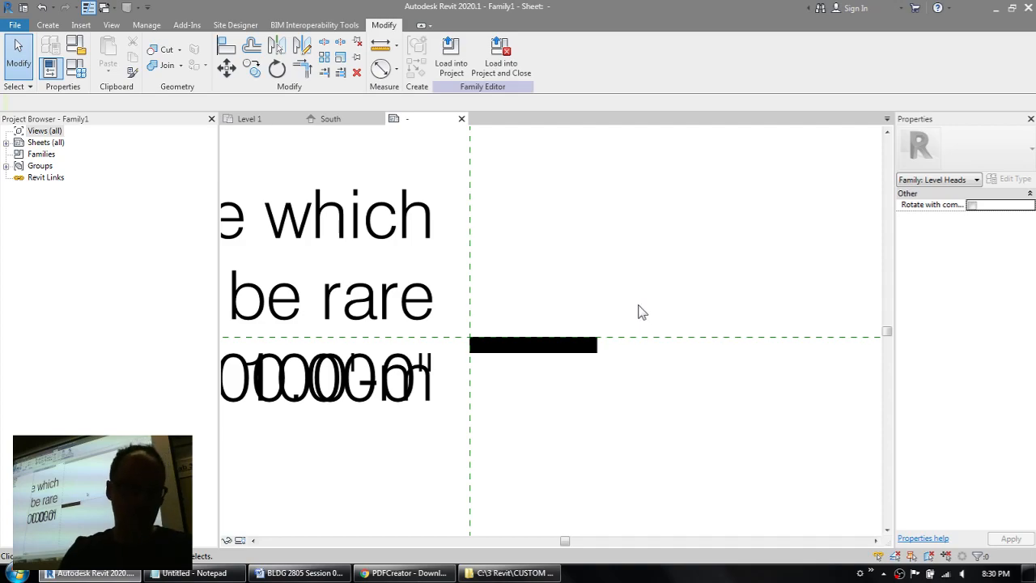
left_click(48, 25)
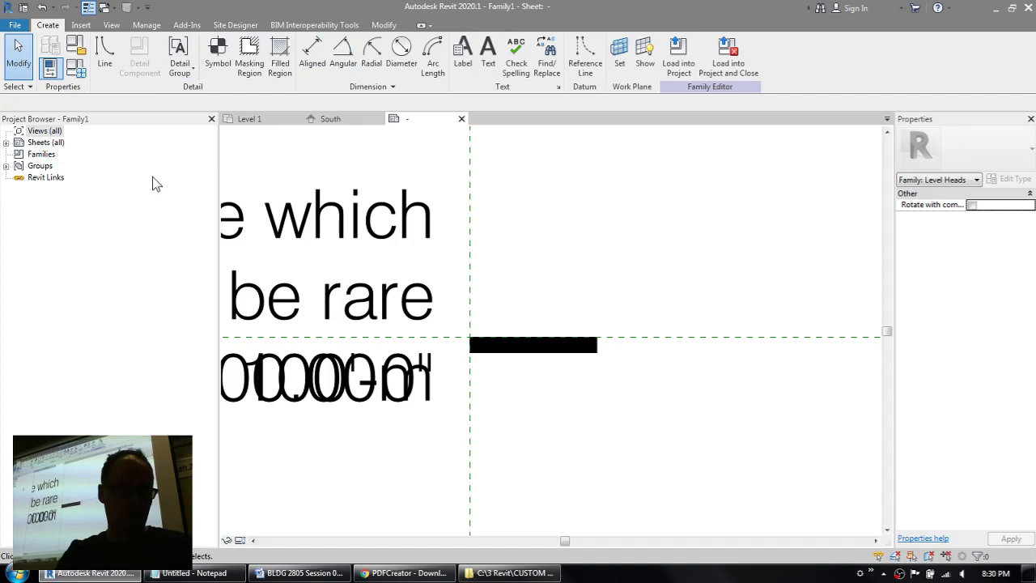
left_click(279, 57)
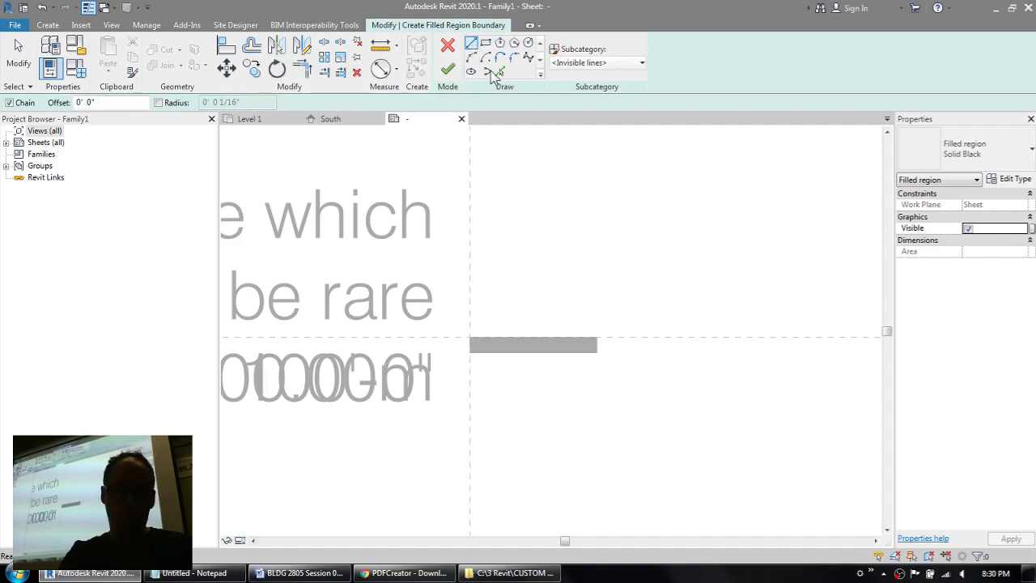
left_click(534, 337)
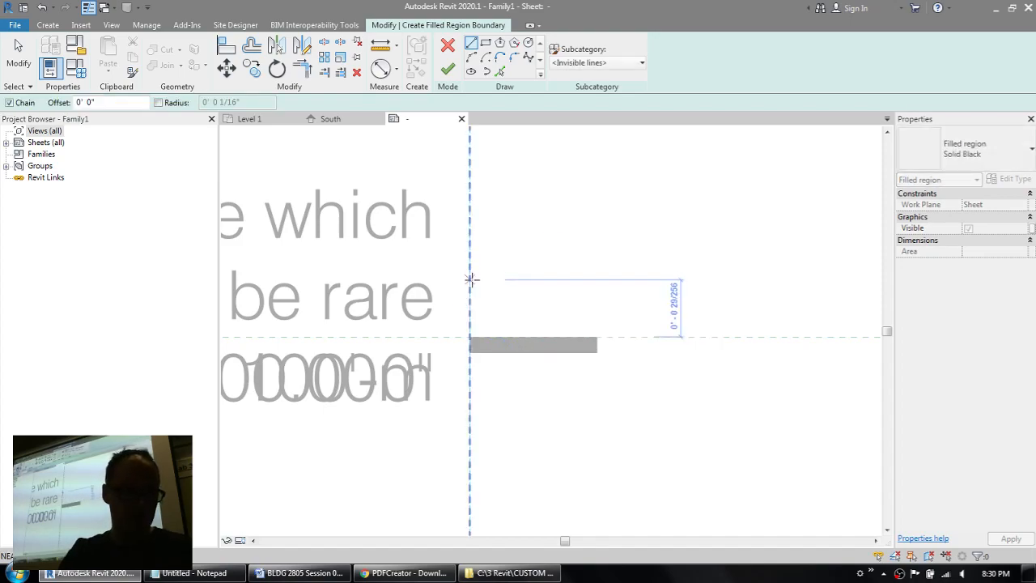
key("Escape")
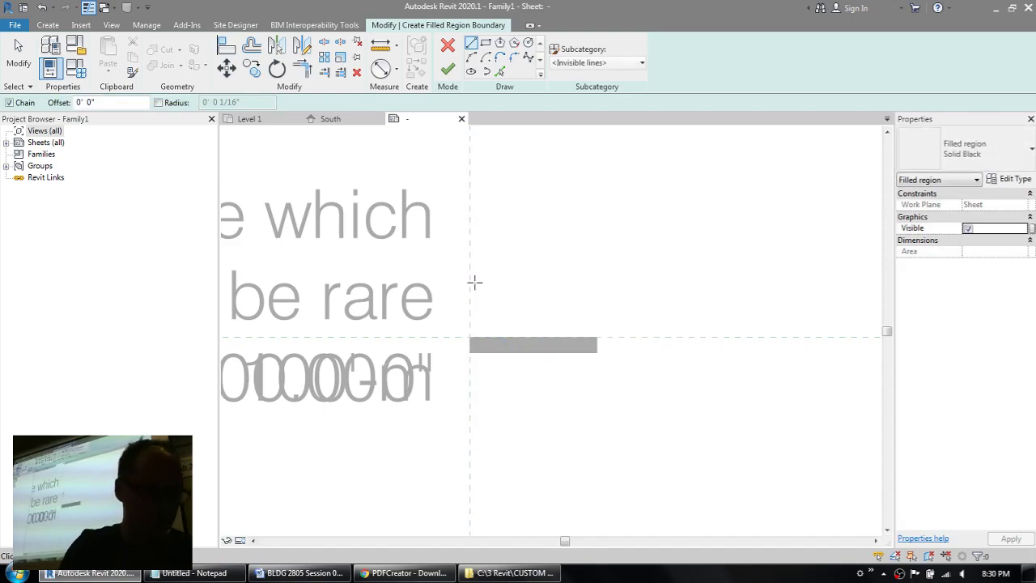
left_click(597, 337)
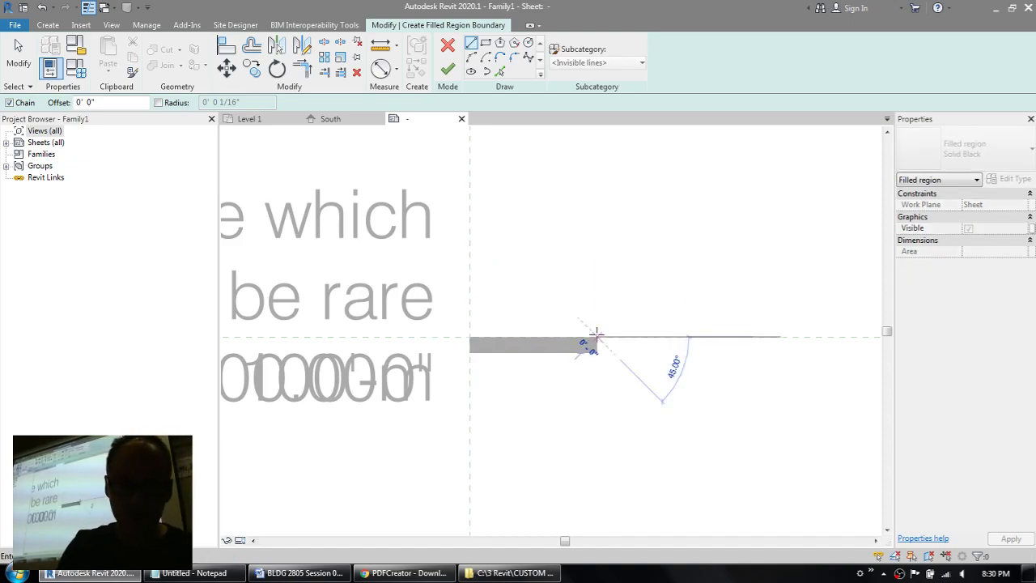
left_click(599, 265)
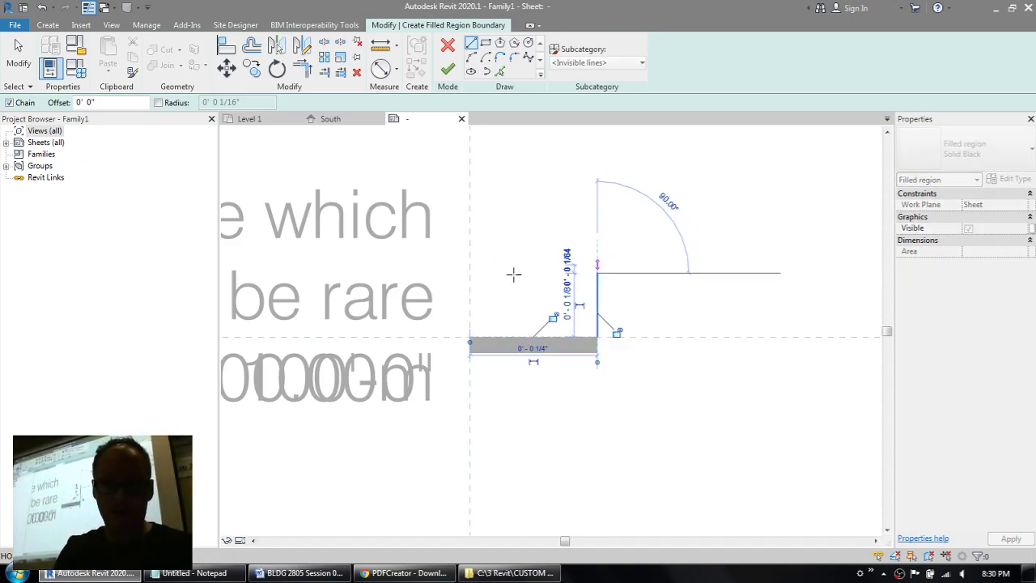
left_click(469, 273)
key("Escape")
key("Escape")
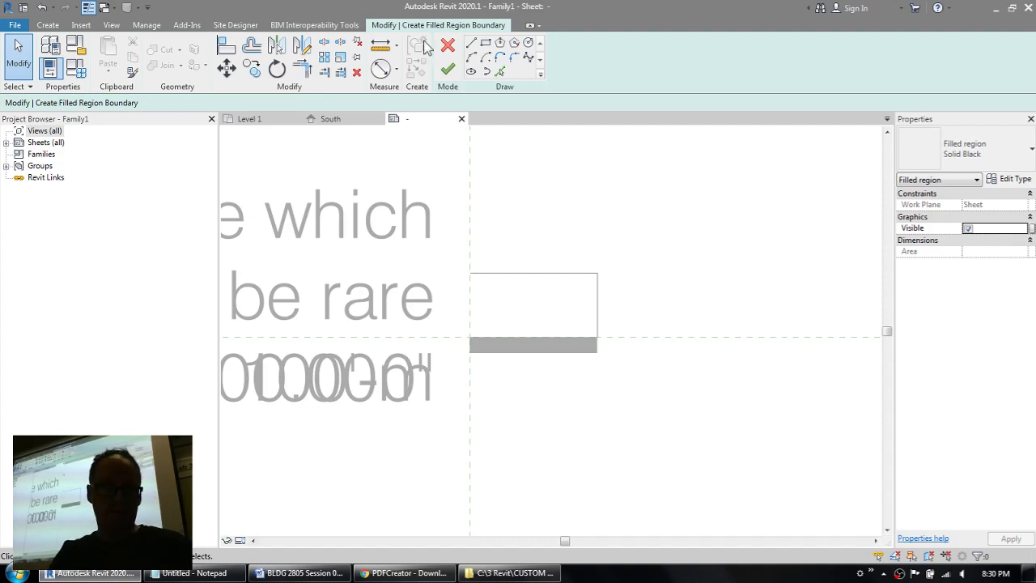
Step: Draw two diagonal boundary lines from the ends of the horizontal line to the midpoint of the bar's upper edge
left_click(471, 43)
left_click(469, 273)
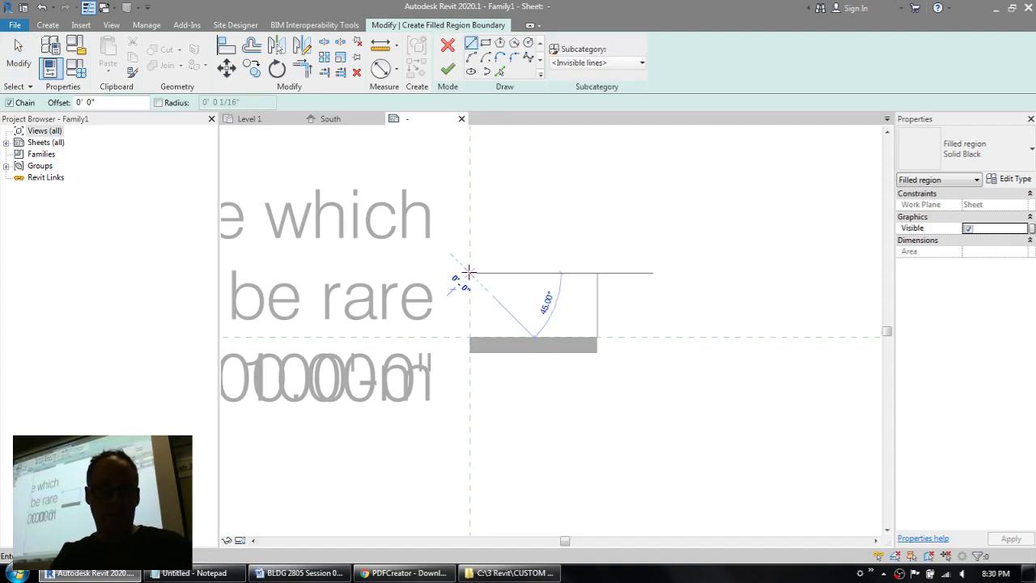
left_click(532, 336)
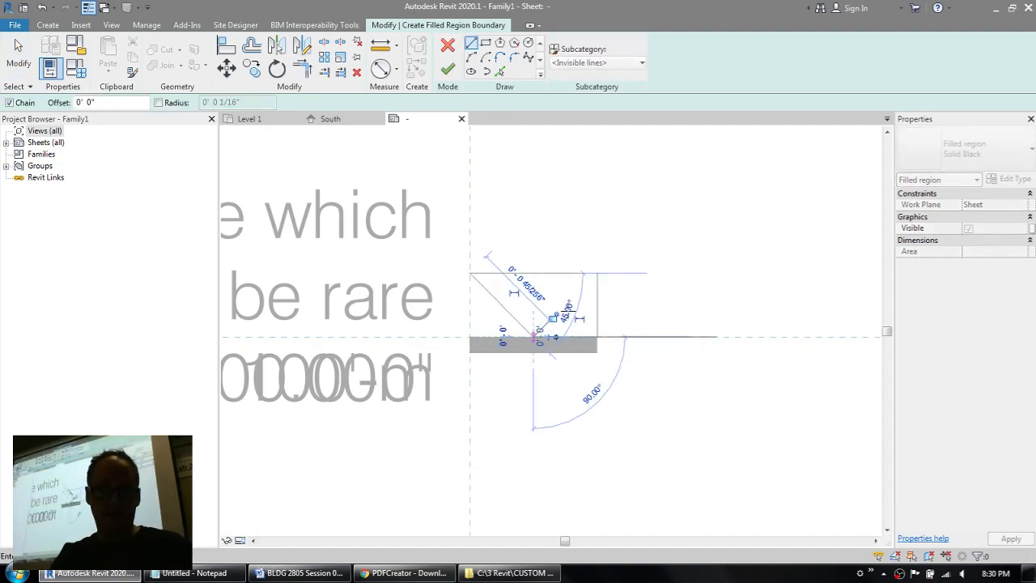
left_click(597, 272)
key("Escape")
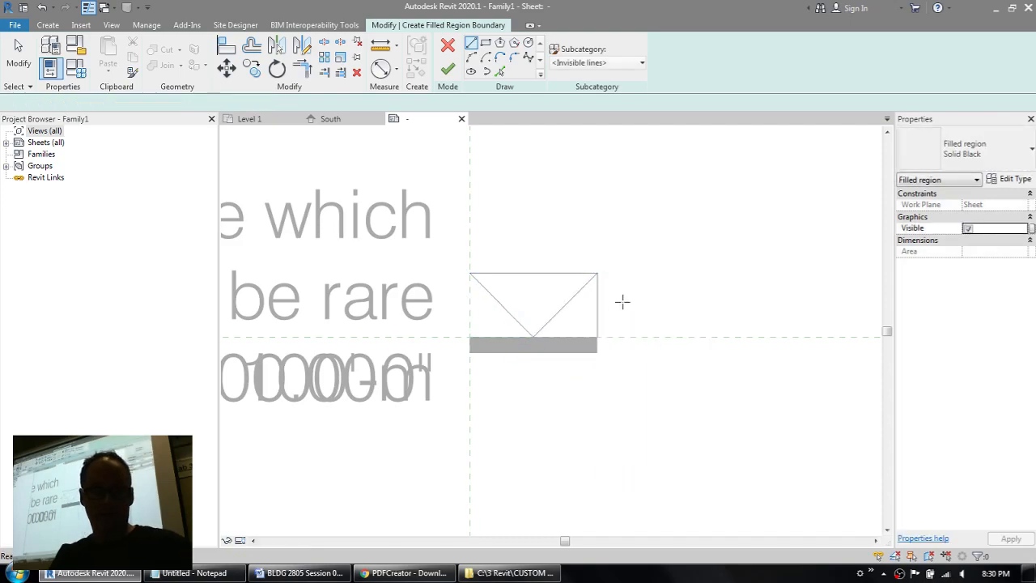
Step: Delete the vertical construction line and finish the triangular filled region
left_click(598, 309)
key("Delete")
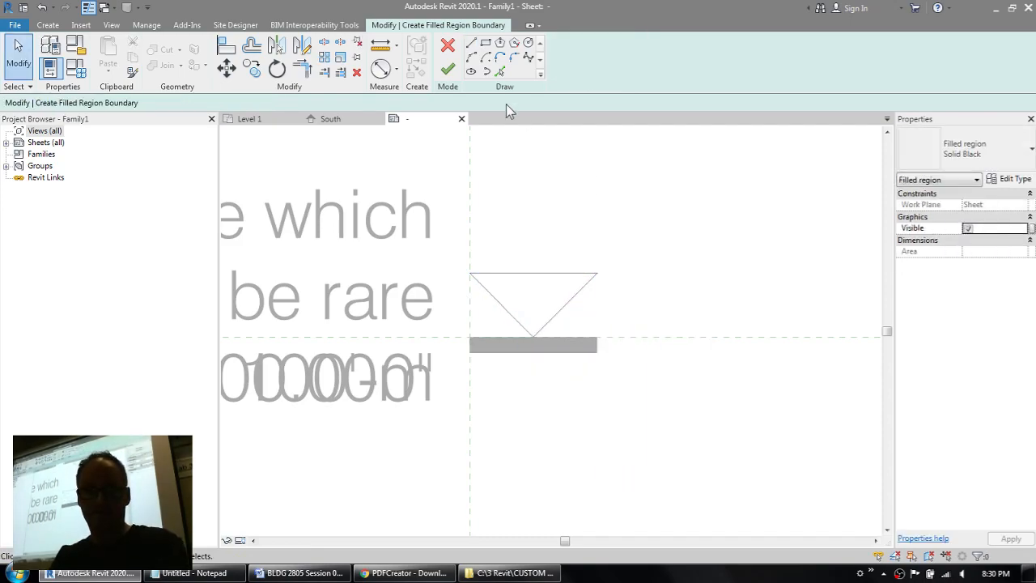
left_click(448, 69)
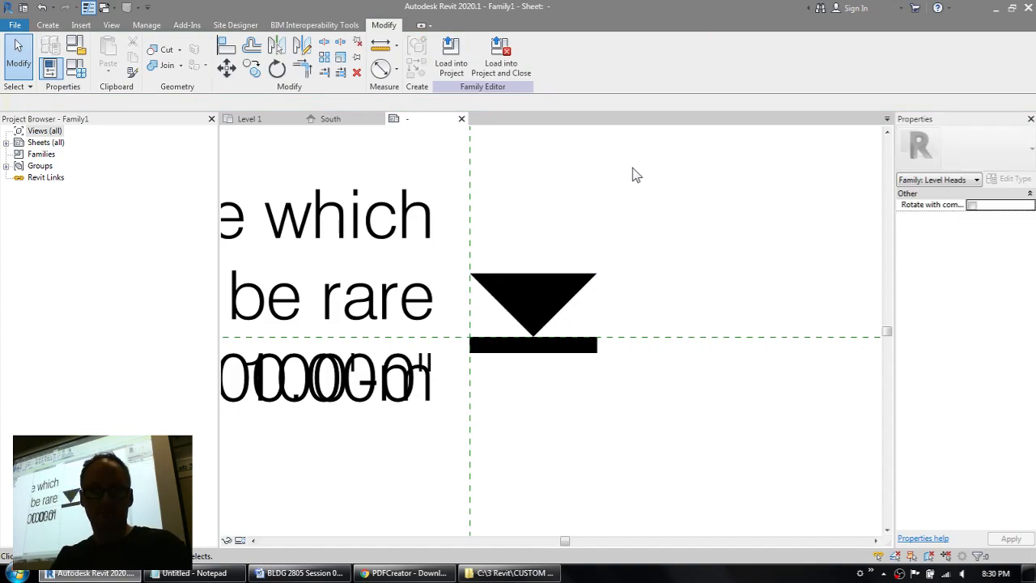
Step: Save the family to the Desktop under the file name My Level Head
scroll(627, 166, "down", 2)
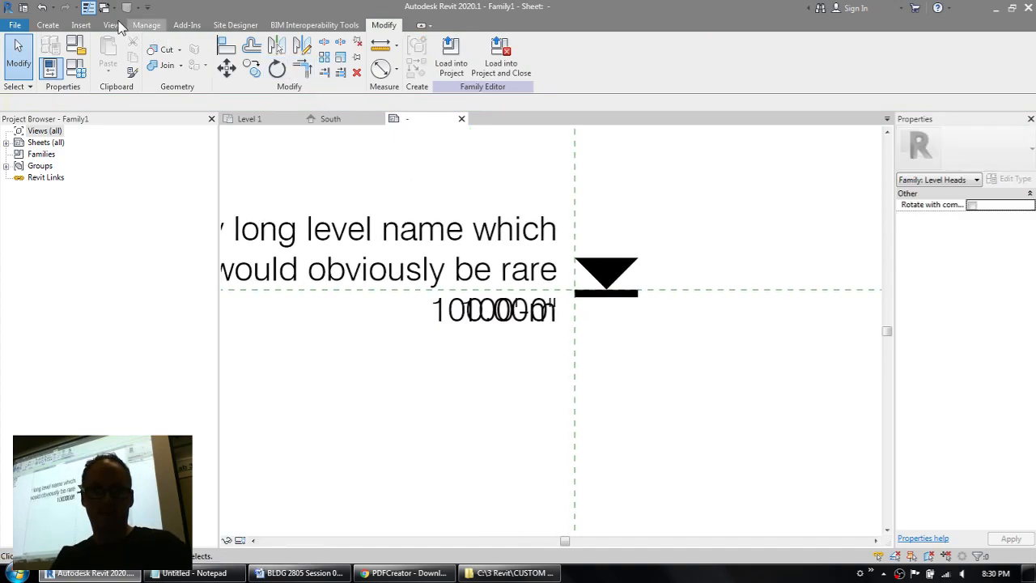
middle_click_drag(481, 159, 564, 208)
scroll(564, 208, "down", 1)
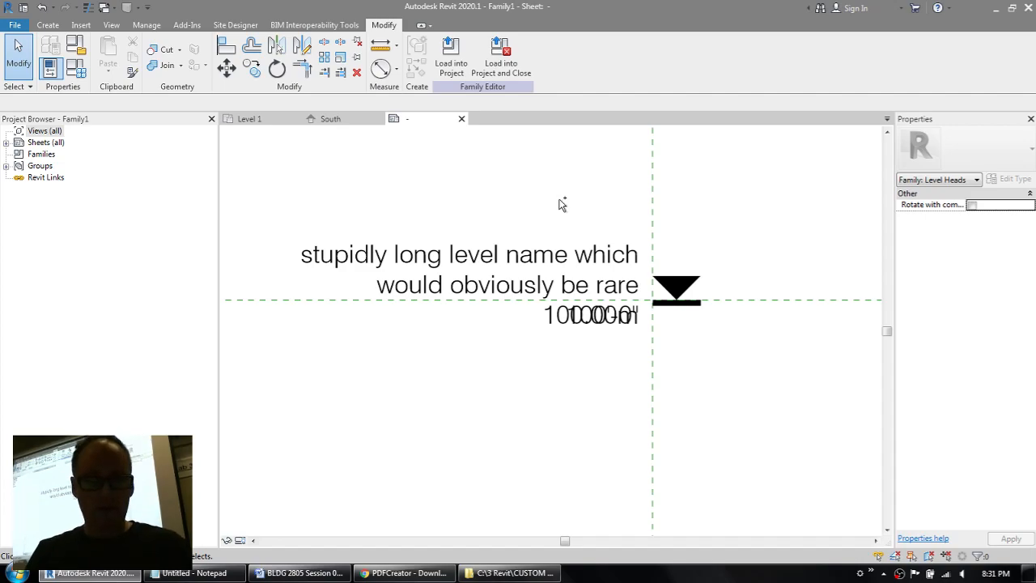
key("ctrl+s")
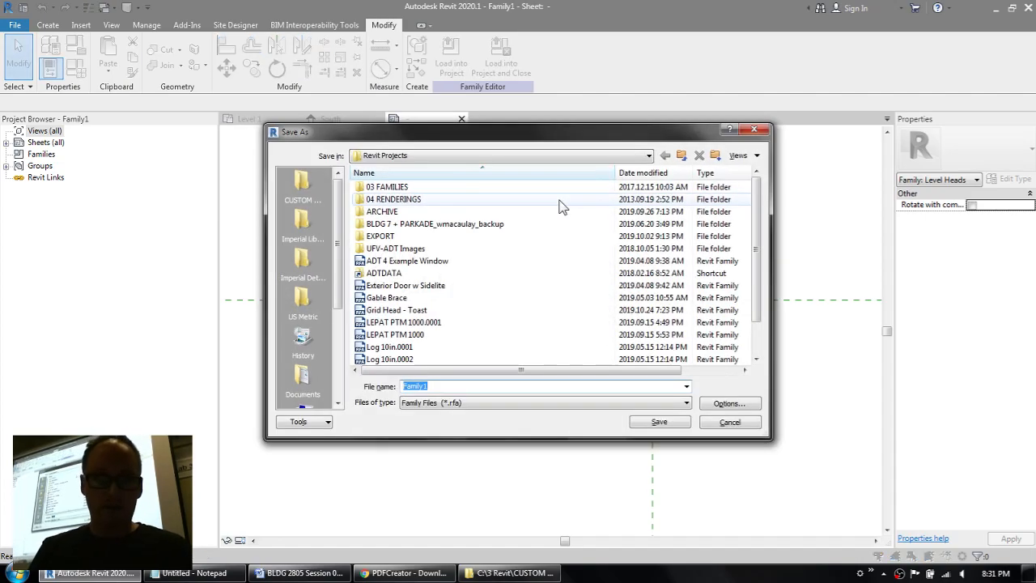
left_click_drag(337, 208, 340, 325)
left_click(305, 377)
double_click(447, 386)
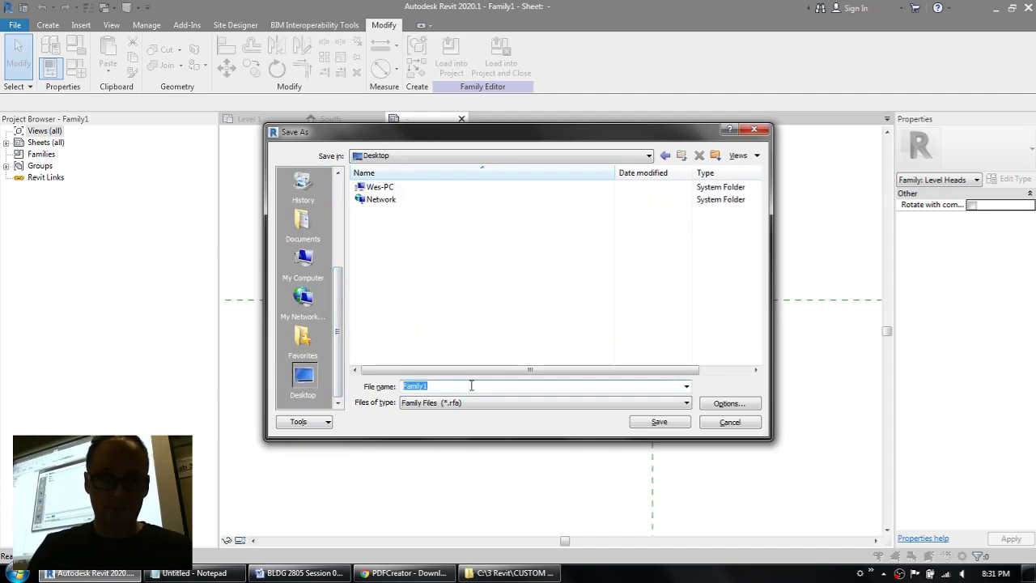
type("My Level Head")
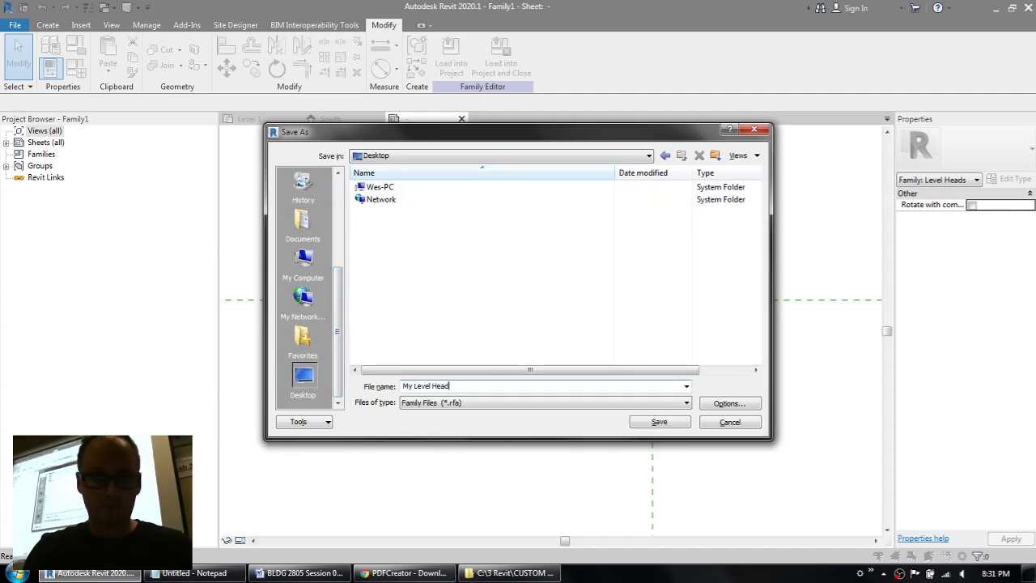
key("Return")
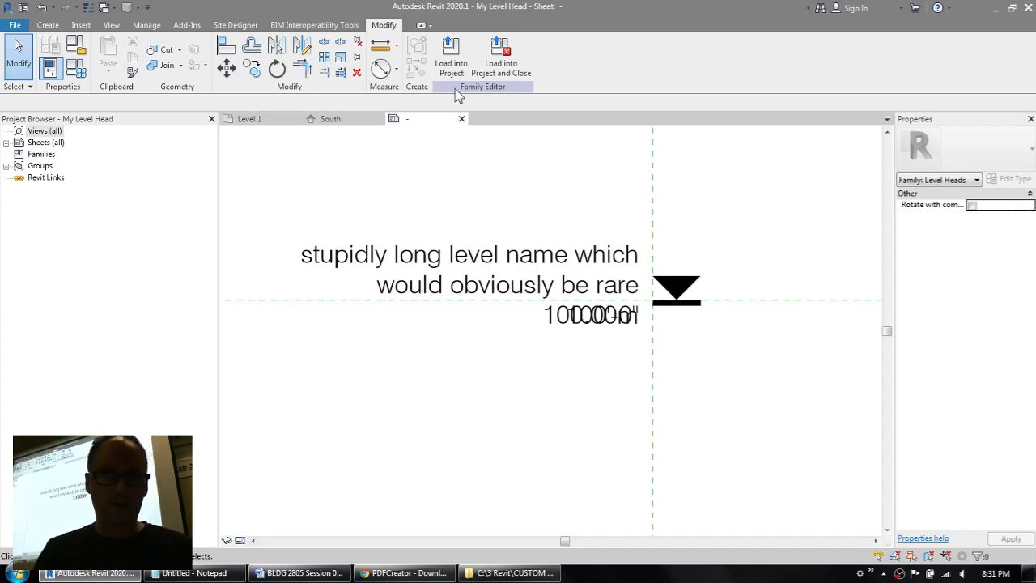
Step: Load the level head family into Project1 and show the level heads in the South elevation
left_click(450, 61)
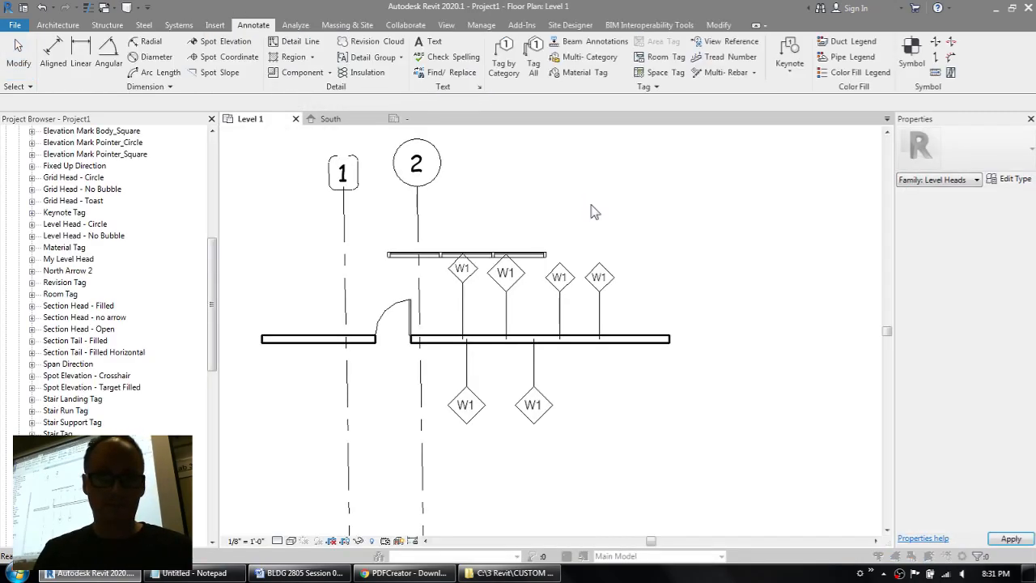
left_click(605, 340)
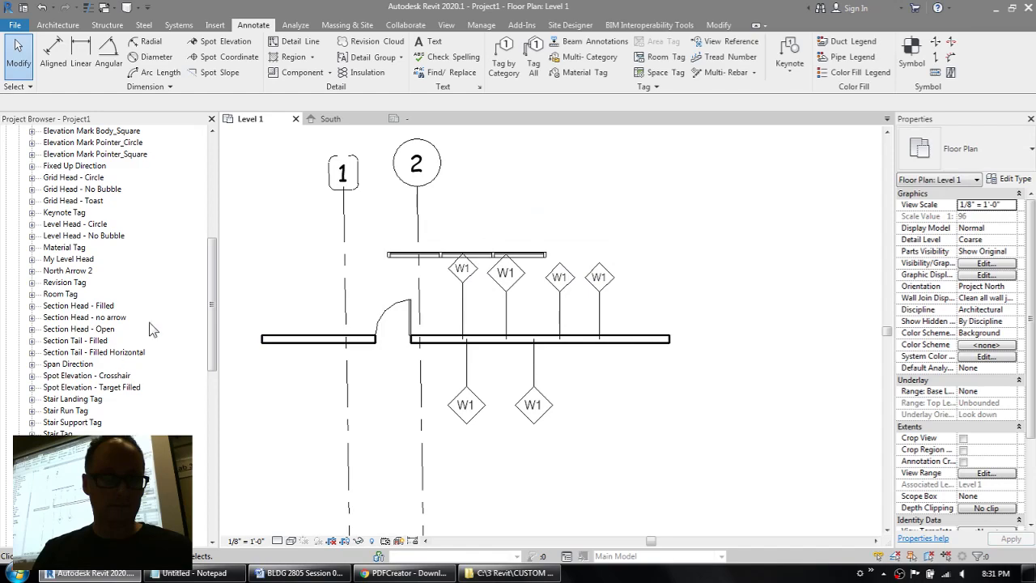
left_click(328, 119)
middle_click_drag(458, 262, 434, 180)
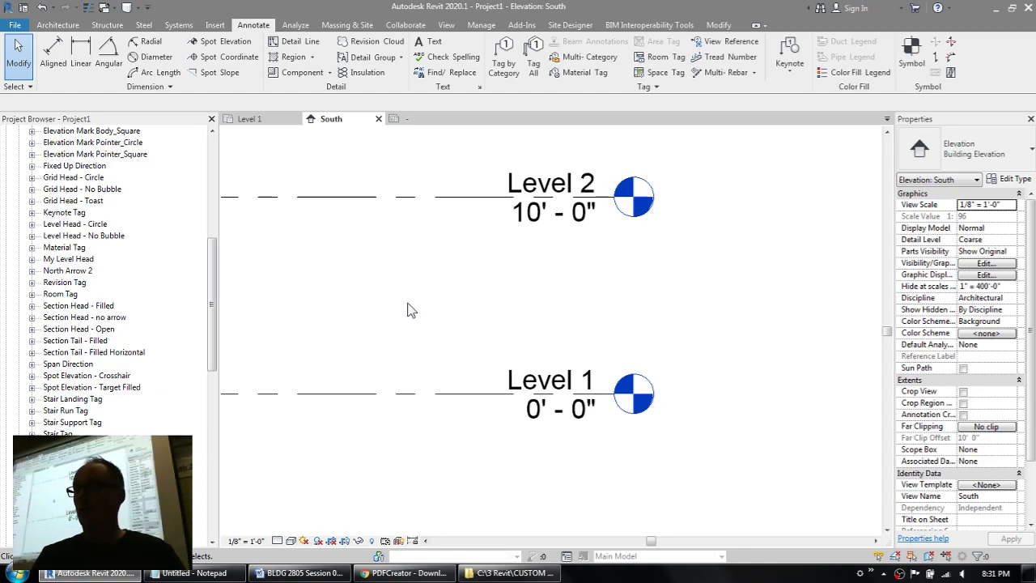
Step: Inspect the Level 1 line's type and locate the loaded My Level Head family in the Project Browser
left_click(455, 394)
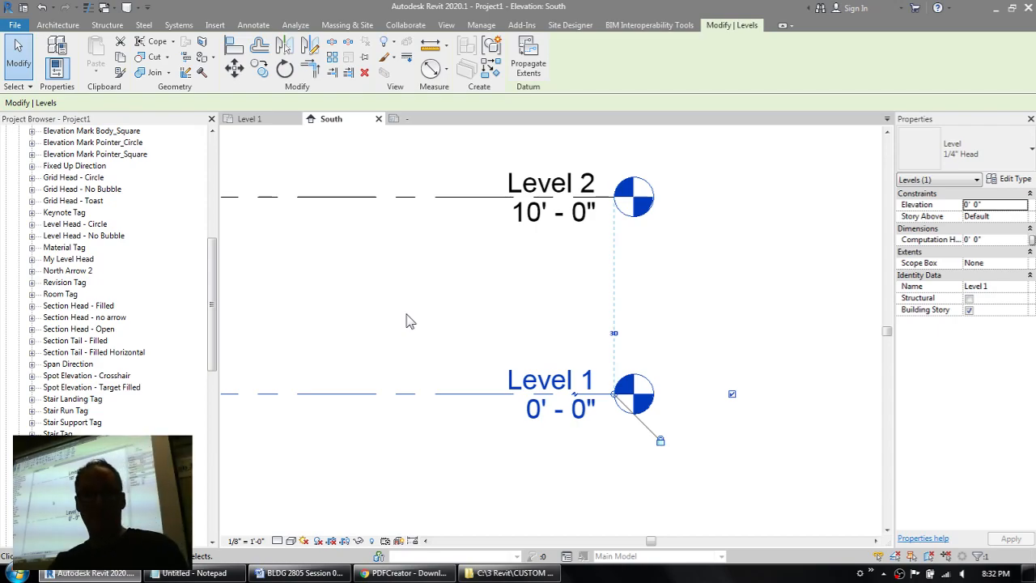
left_click(56, 259)
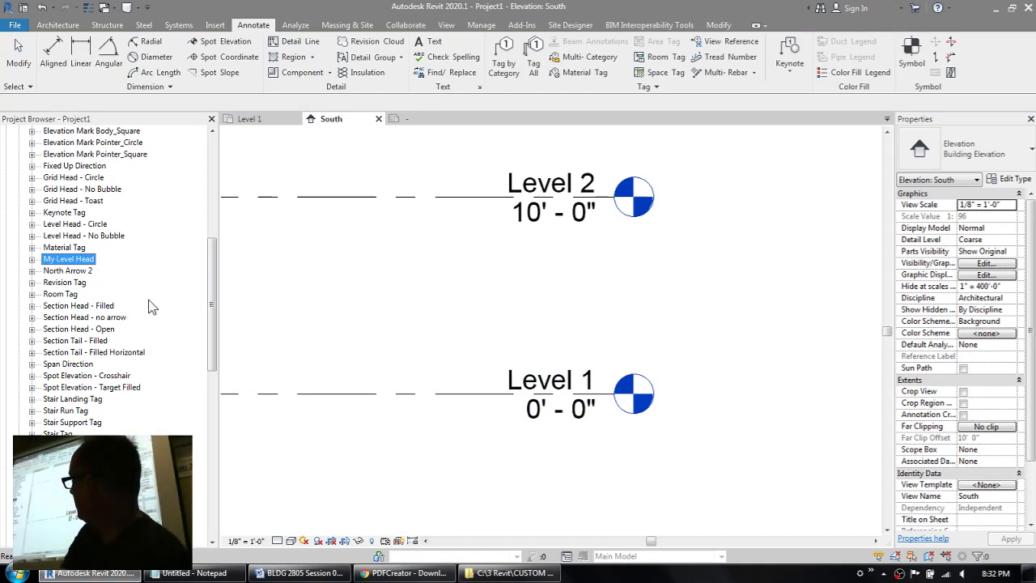
left_click(85, 272)
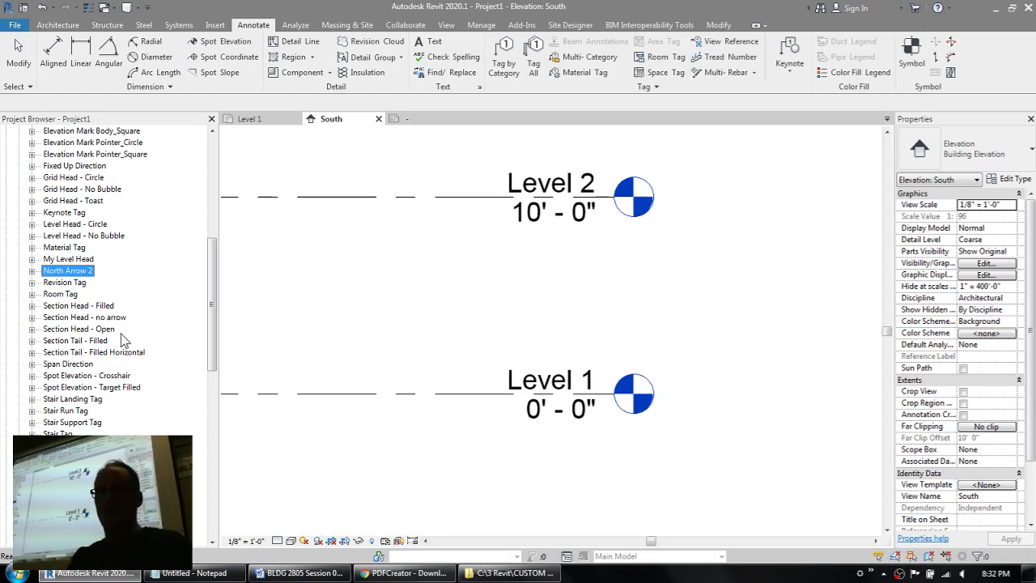
Step: Set the symbol of the 1/4" Head level type to My Level Head : Metric Level
left_click(466, 393)
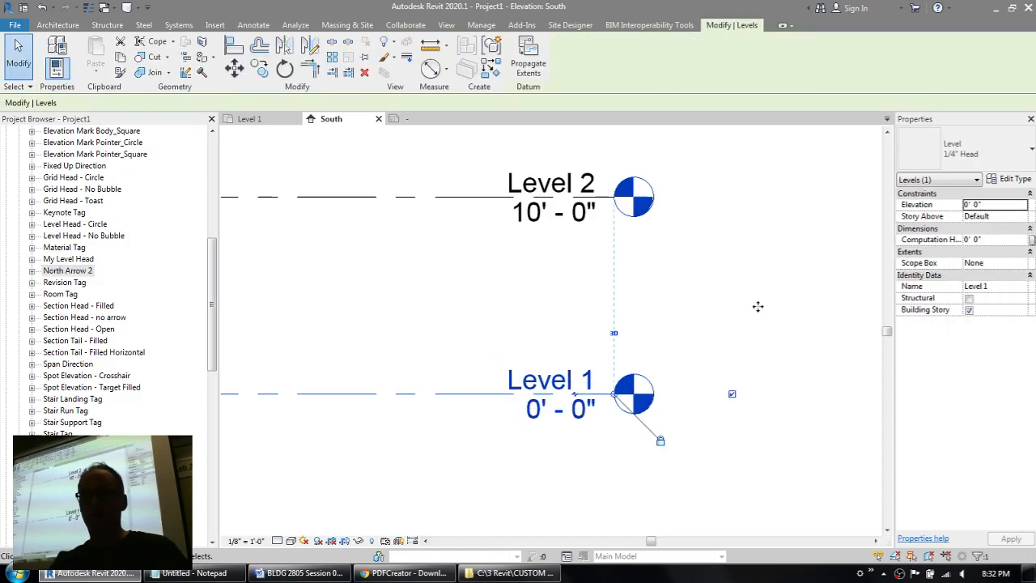
left_click(1010, 180)
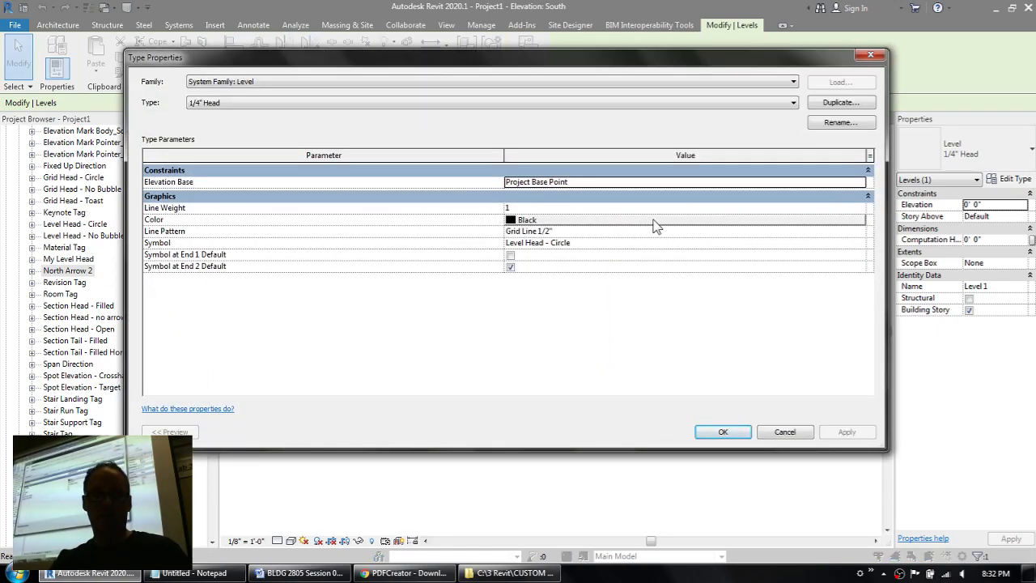
left_click(860, 244)
left_click(859, 243)
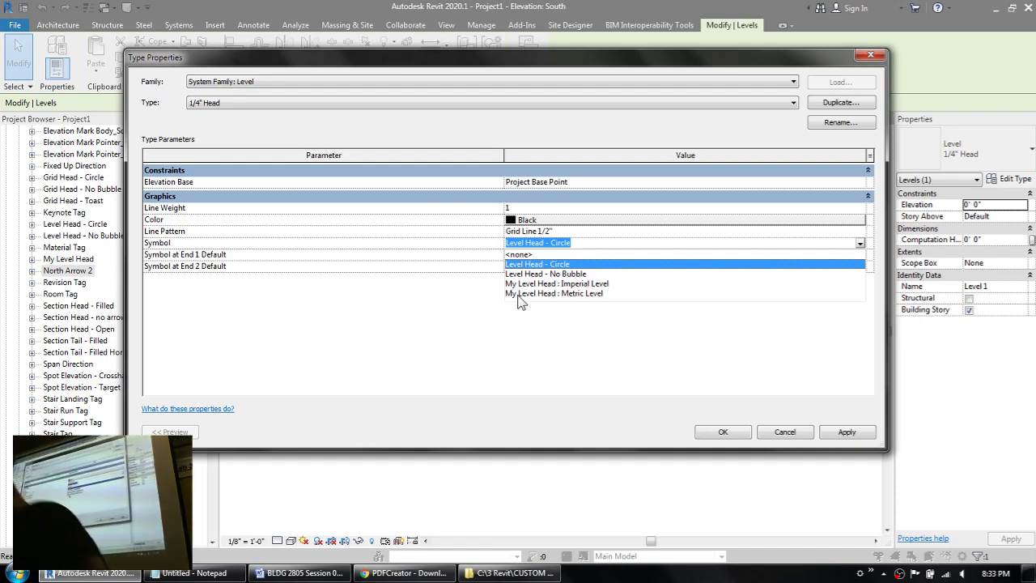
left_click(519, 294)
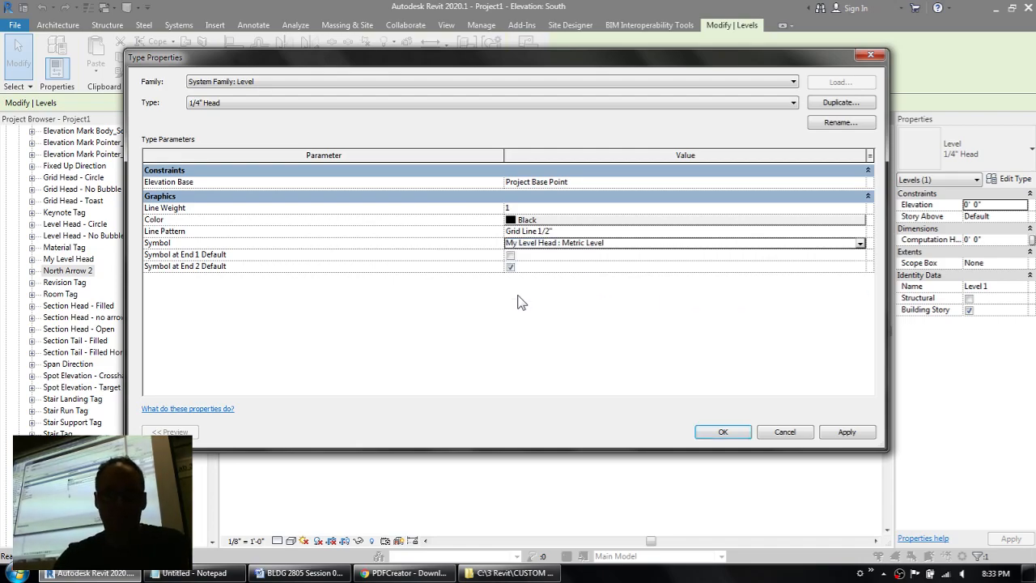
left_click(720, 433)
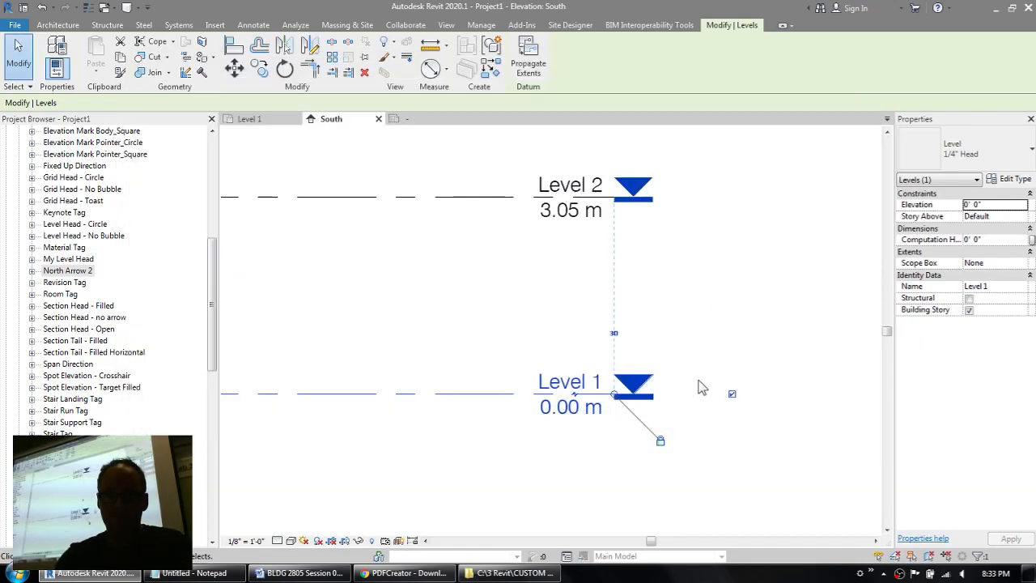
left_click(736, 335)
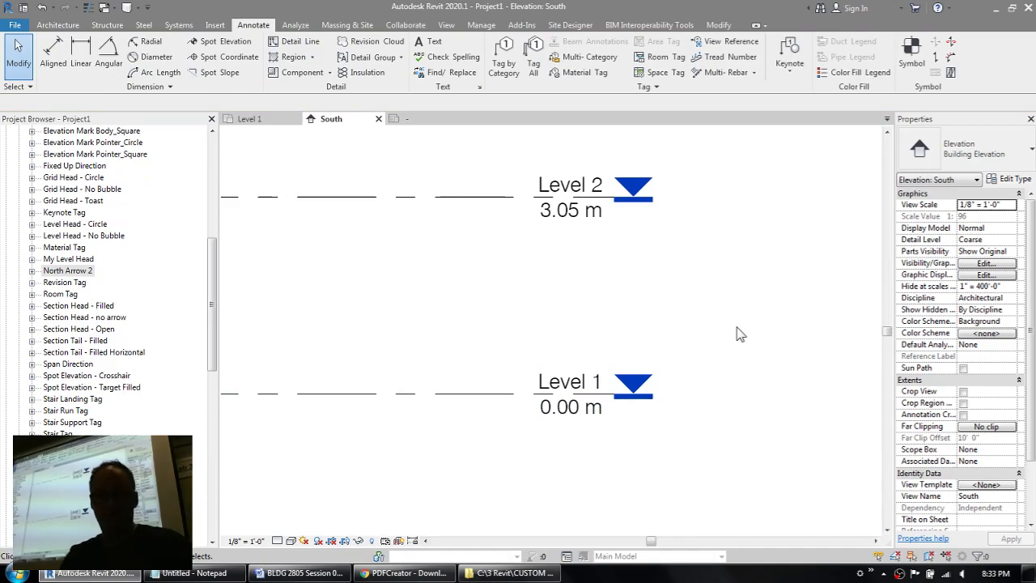
Step: Place an aligned dimension between the Level 1 and Level 2 lines, just before the level names
key("d")
key("i")
left_click(472, 395)
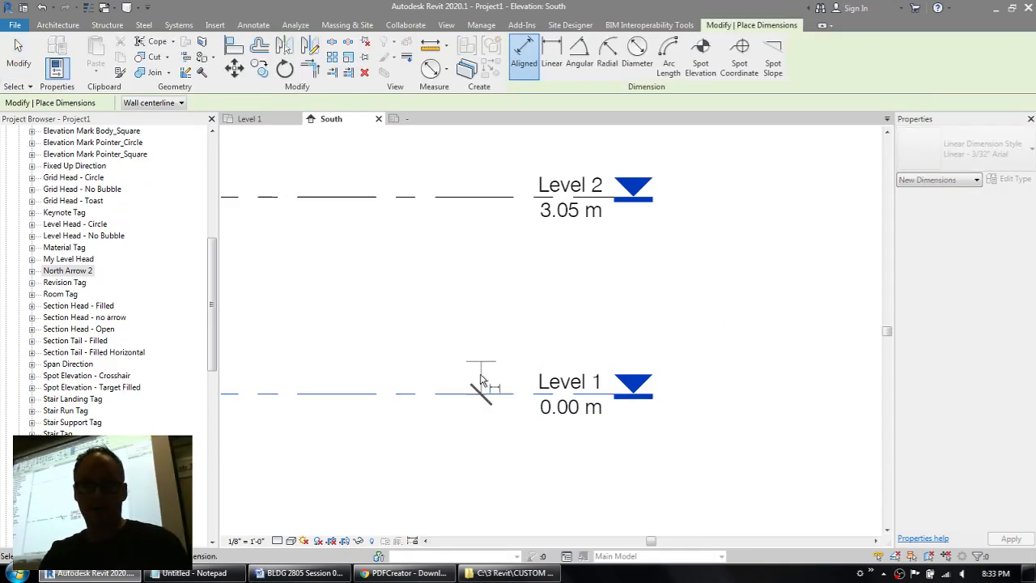
left_click(475, 198)
left_click(470, 233)
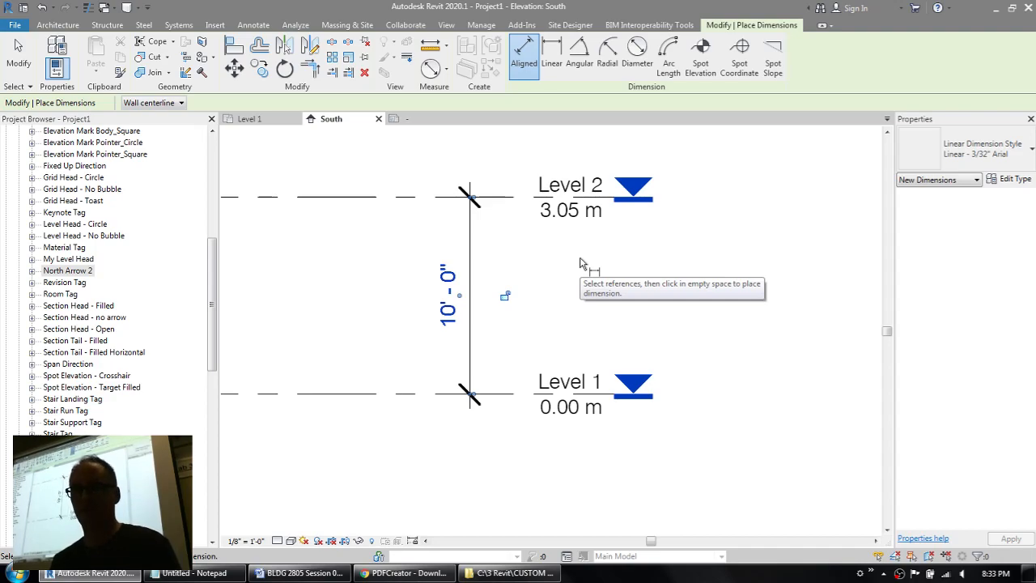
key("Escape")
key("Escape")
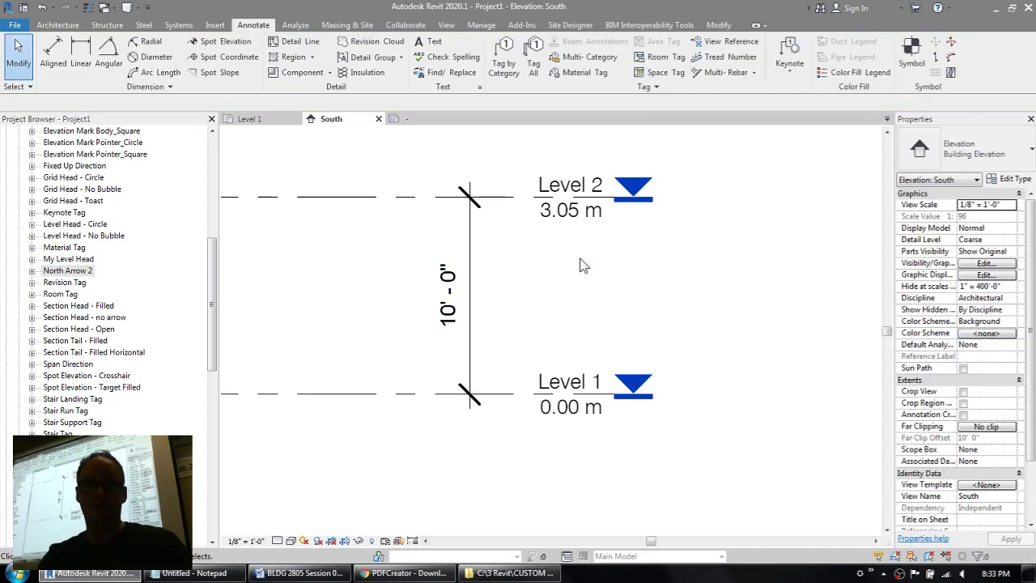
Step: Set Level 2's elevation to 3 m through its level head label
left_click(554, 208)
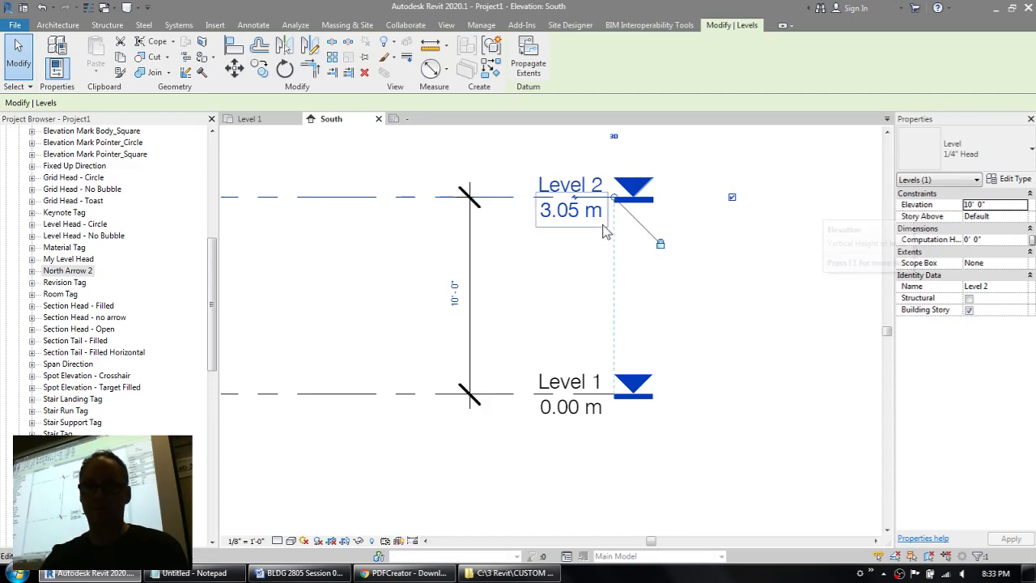
left_click(570, 212)
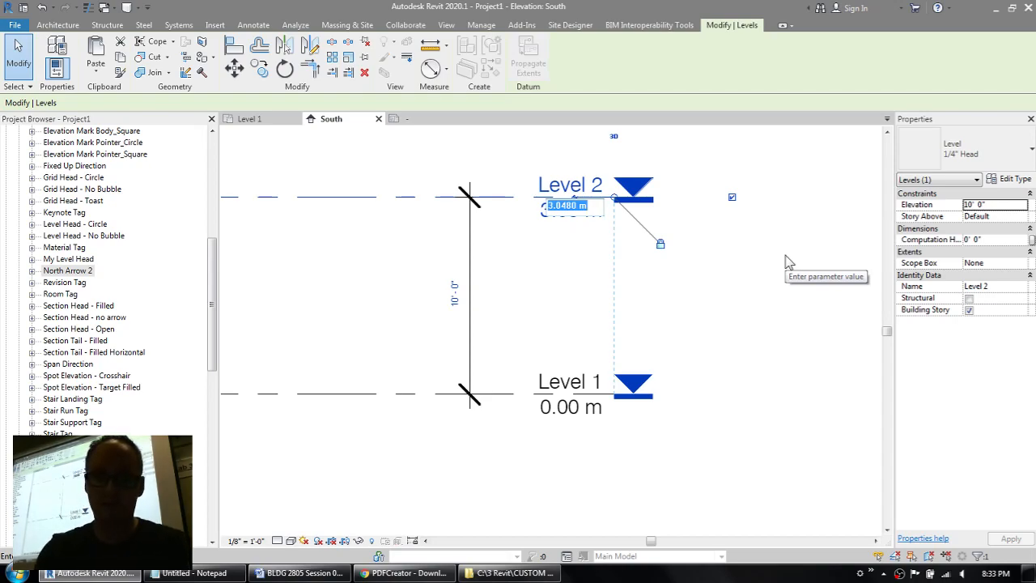
type("3m")
key("Return")
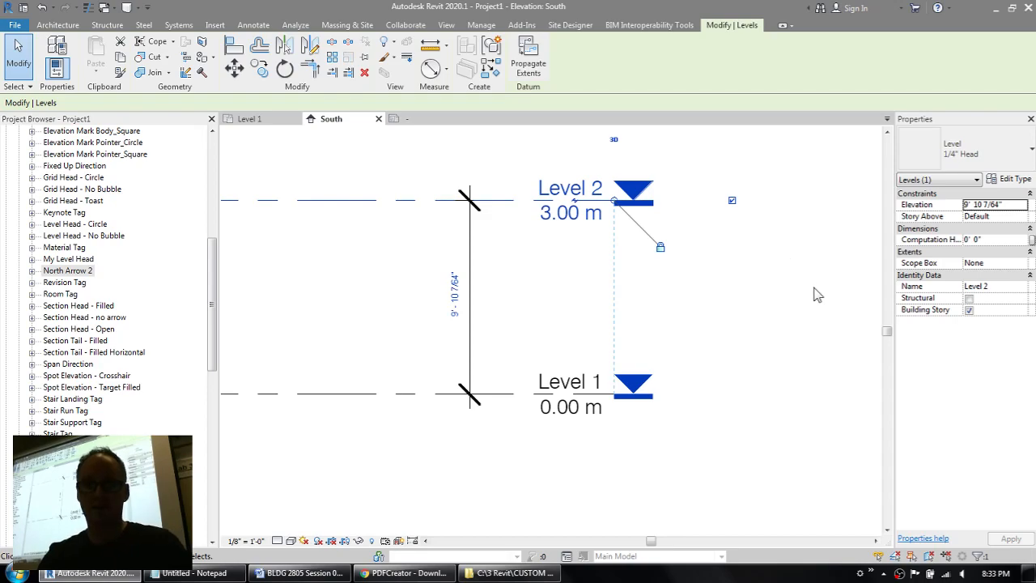
left_click(813, 288)
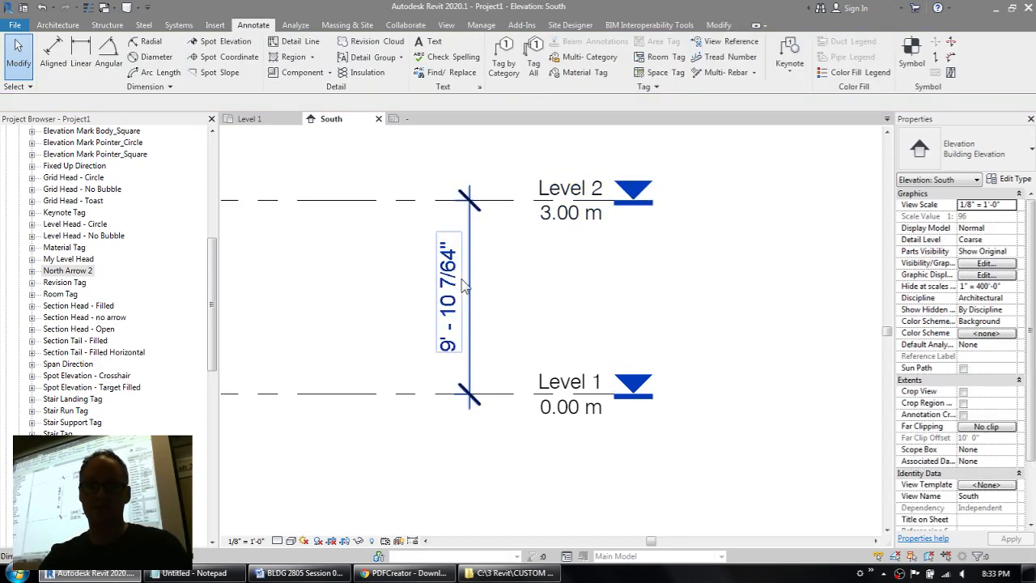
Step: Enter 10' as Level 2's elevation in the metric level head label
left_click(566, 224)
left_click(566, 220)
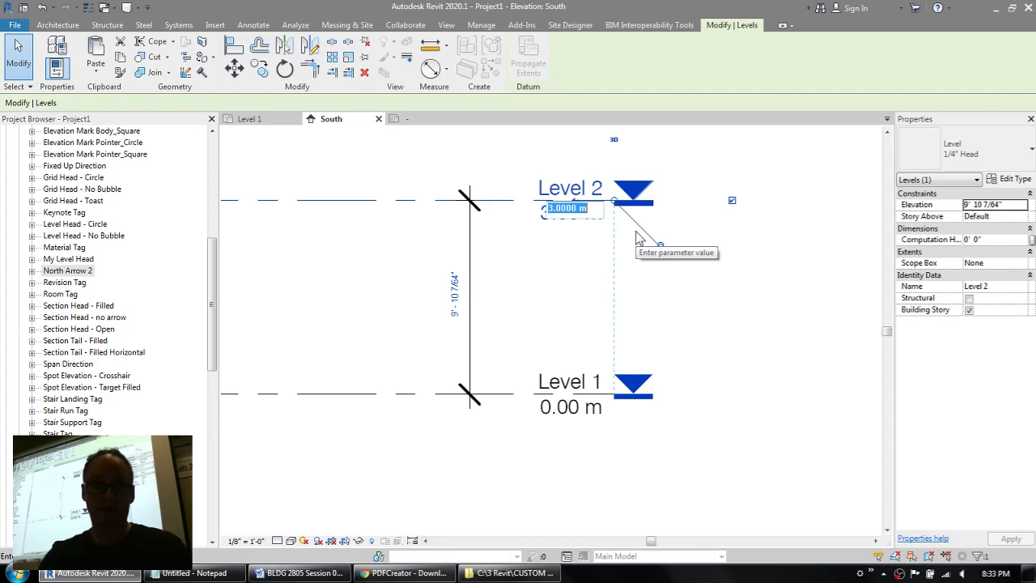
type("10")
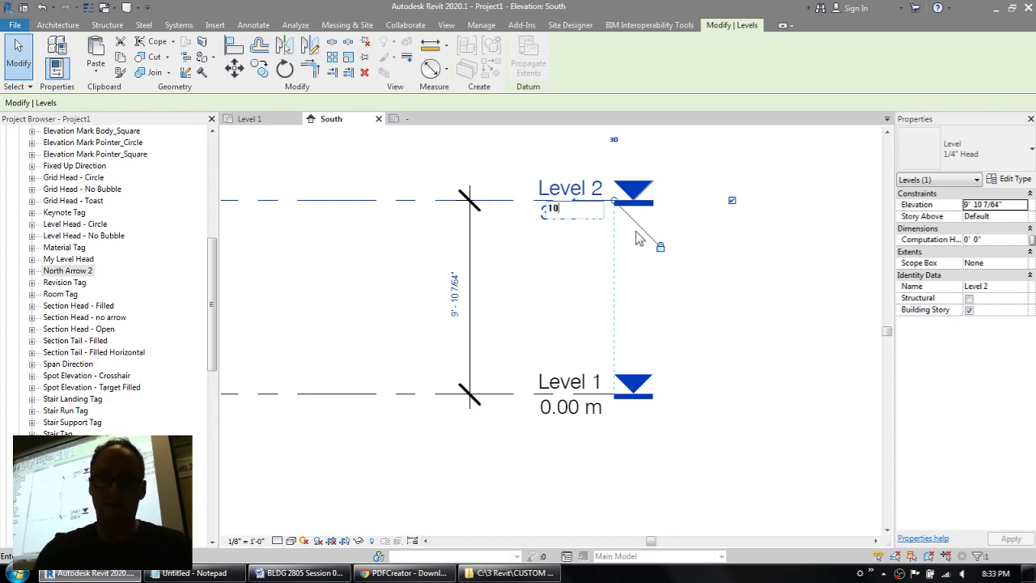
type("'")
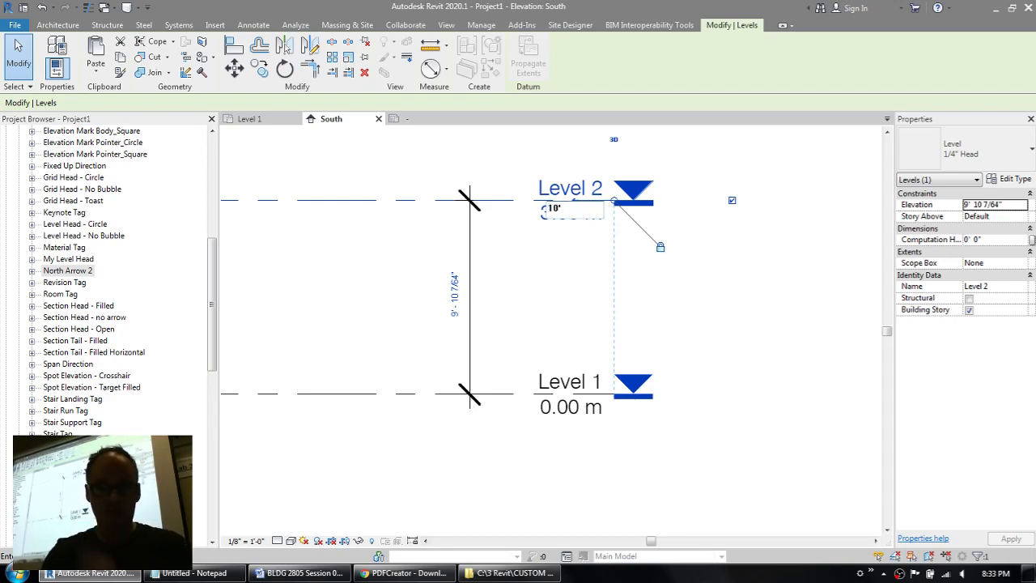
key("Return")
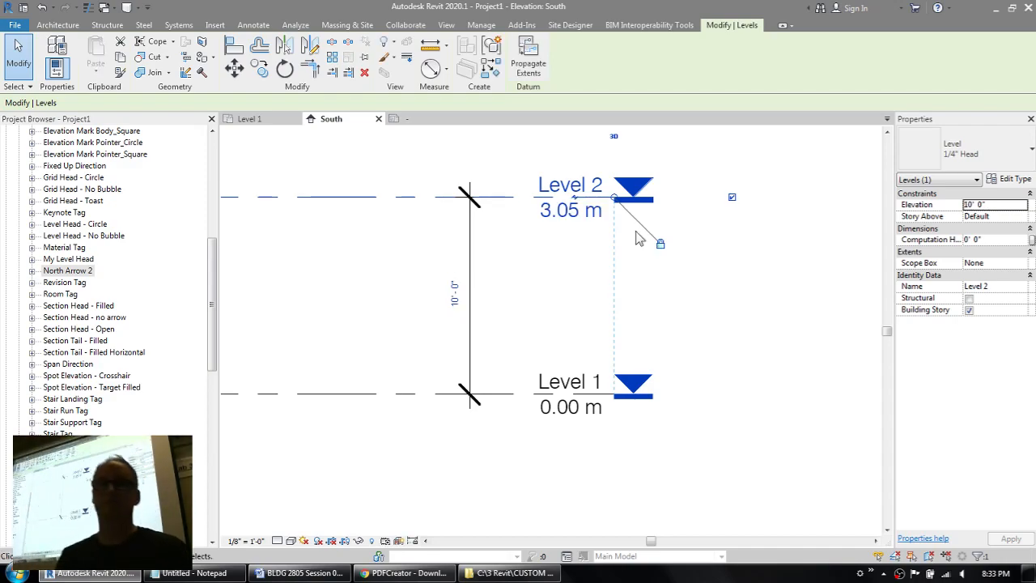
Step: Set Level 2's elevation back to 3 m in its level head label
left_click(573, 212)
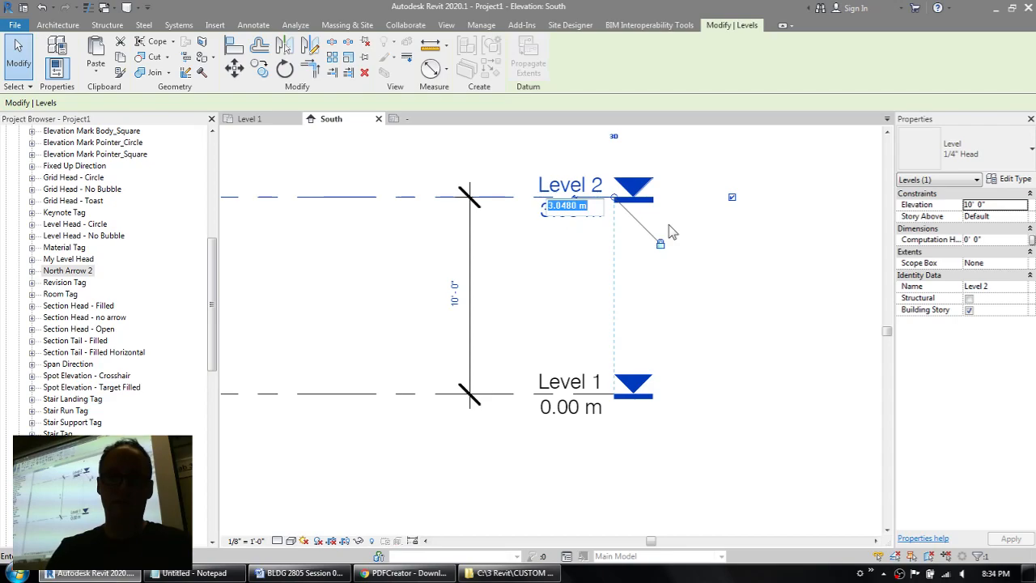
type("3")
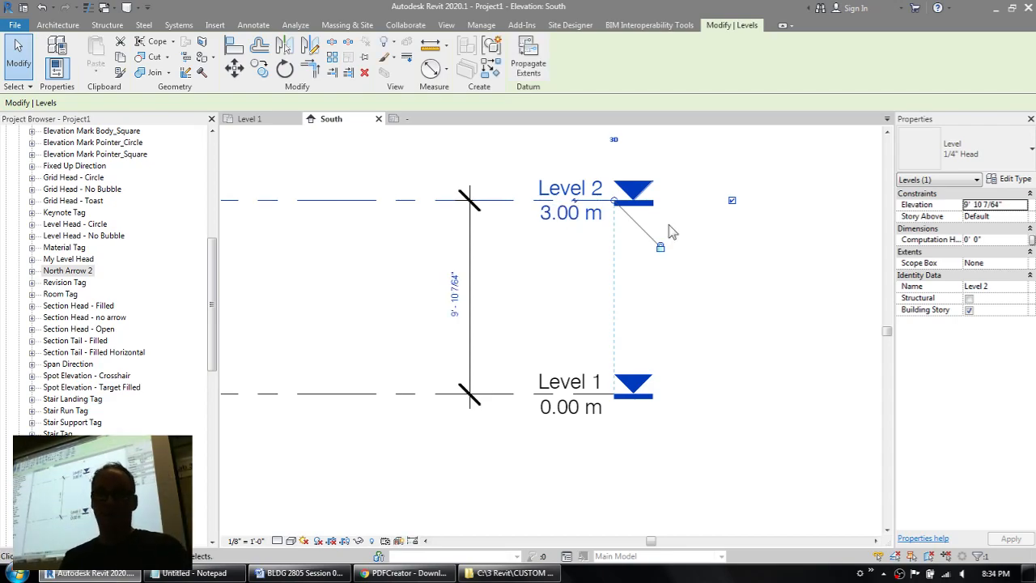
left_click(306, 309)
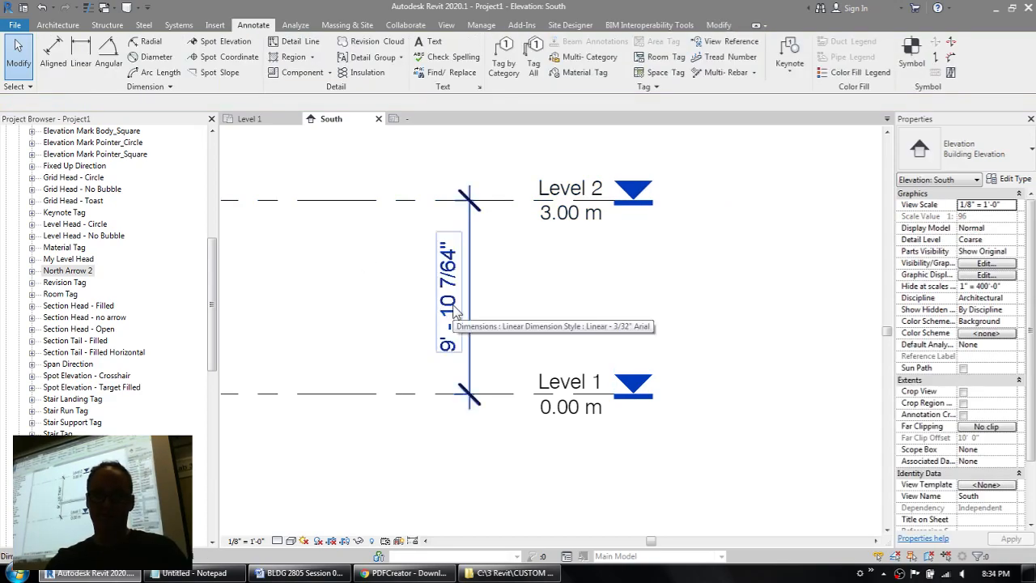
Step: Switch the 1/4" Head level type's symbol to My Level Head : Imperial Level, keeping Project Base Point as elevation base
left_click(376, 200)
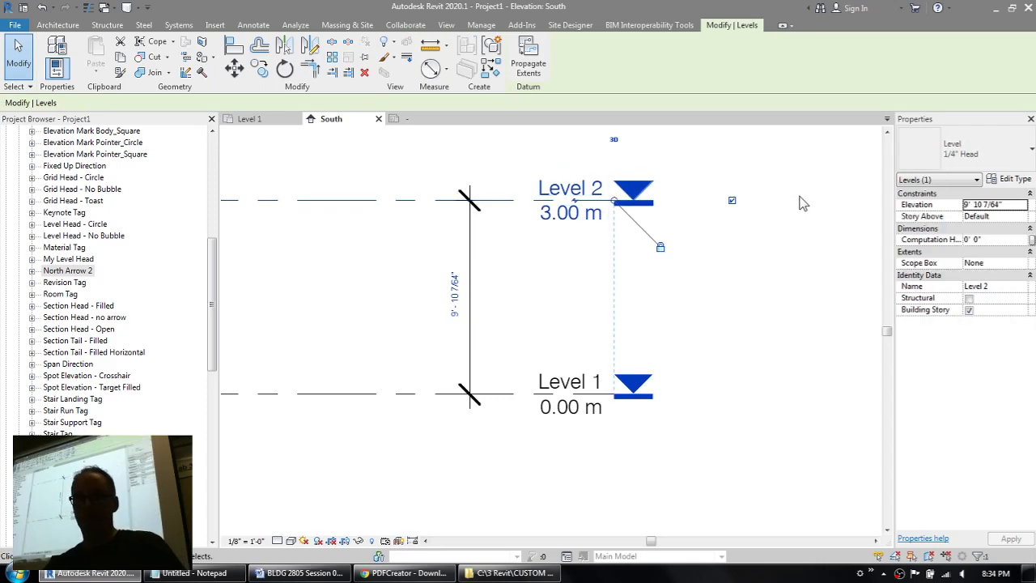
left_click(1004, 179)
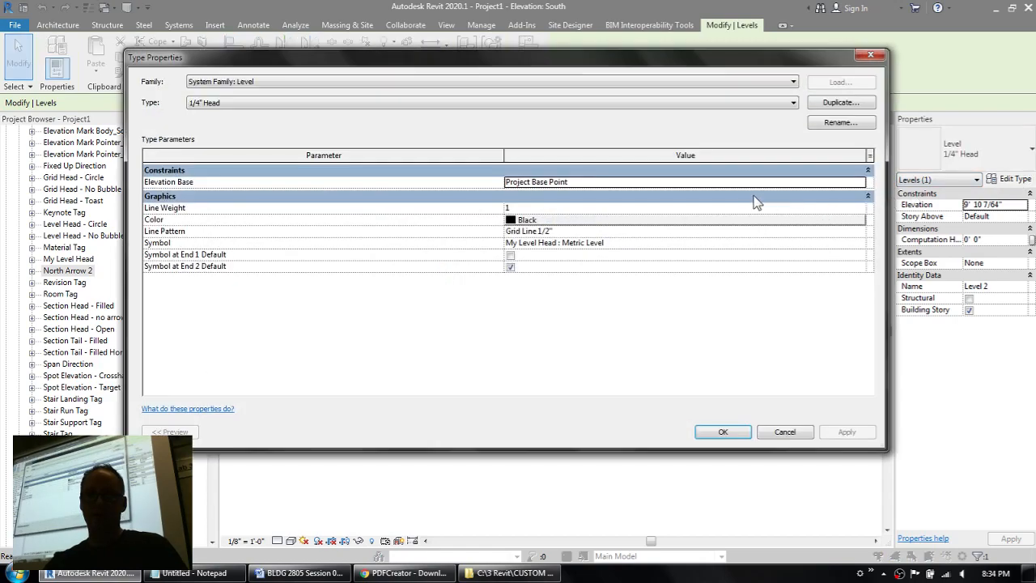
left_click(859, 183)
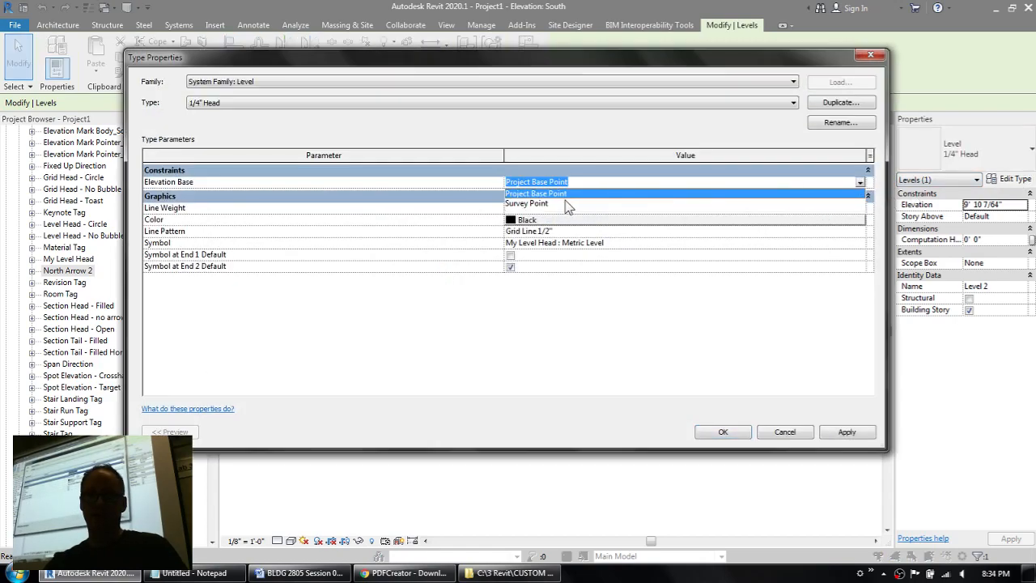
left_click(690, 247)
left_click(851, 243)
left_click(860, 244)
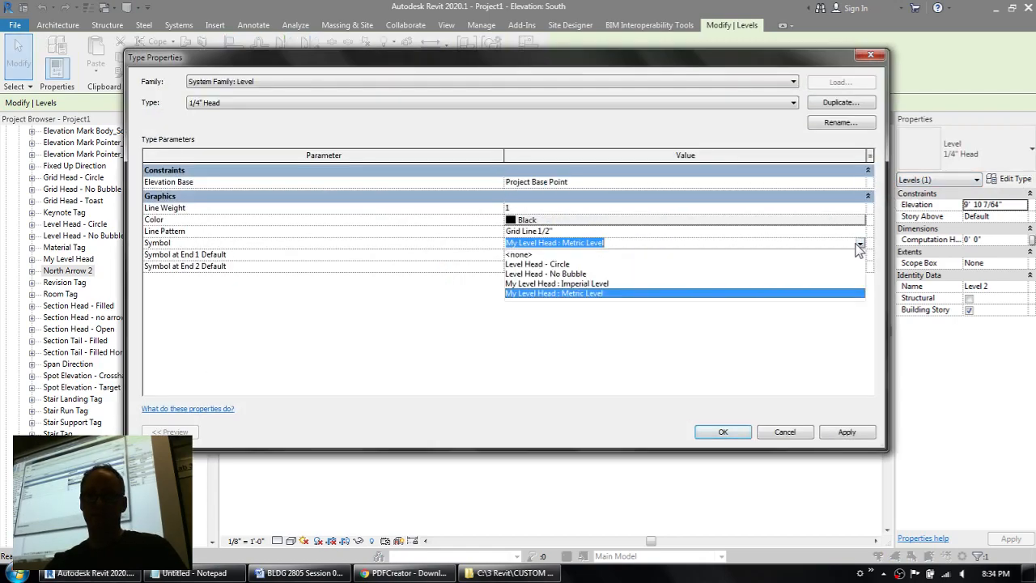
left_click(590, 282)
left_click(722, 432)
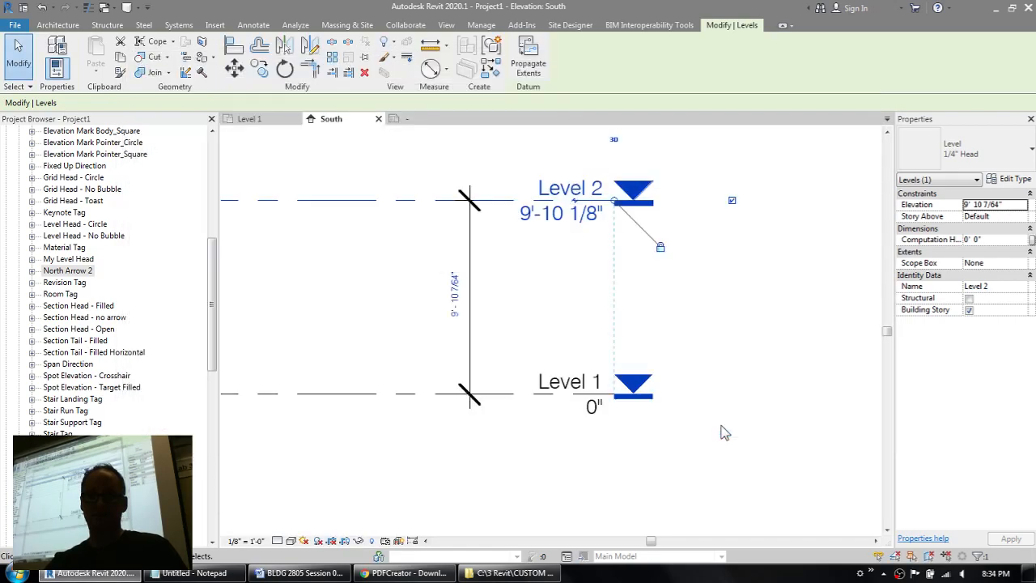
left_click(745, 328)
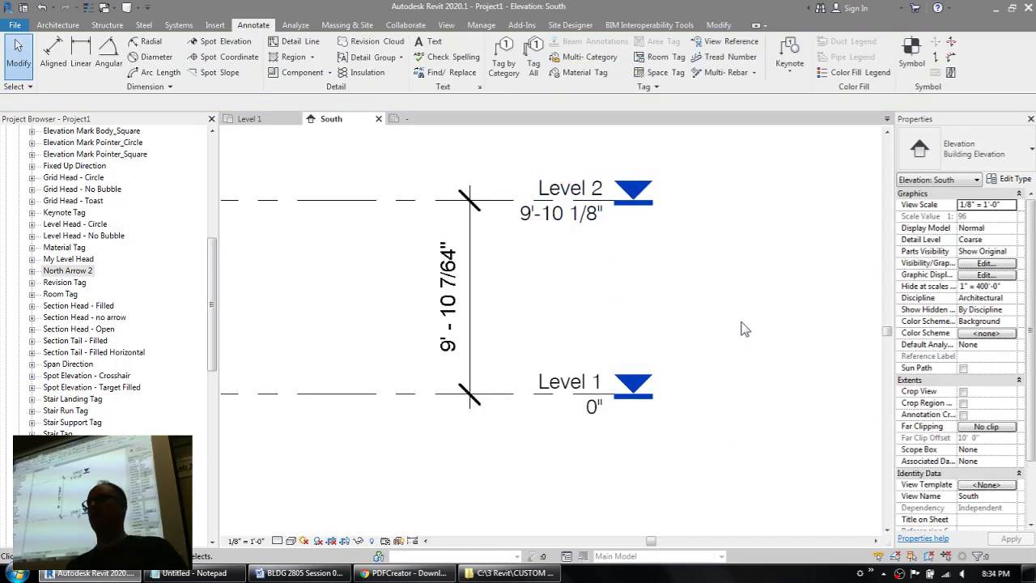